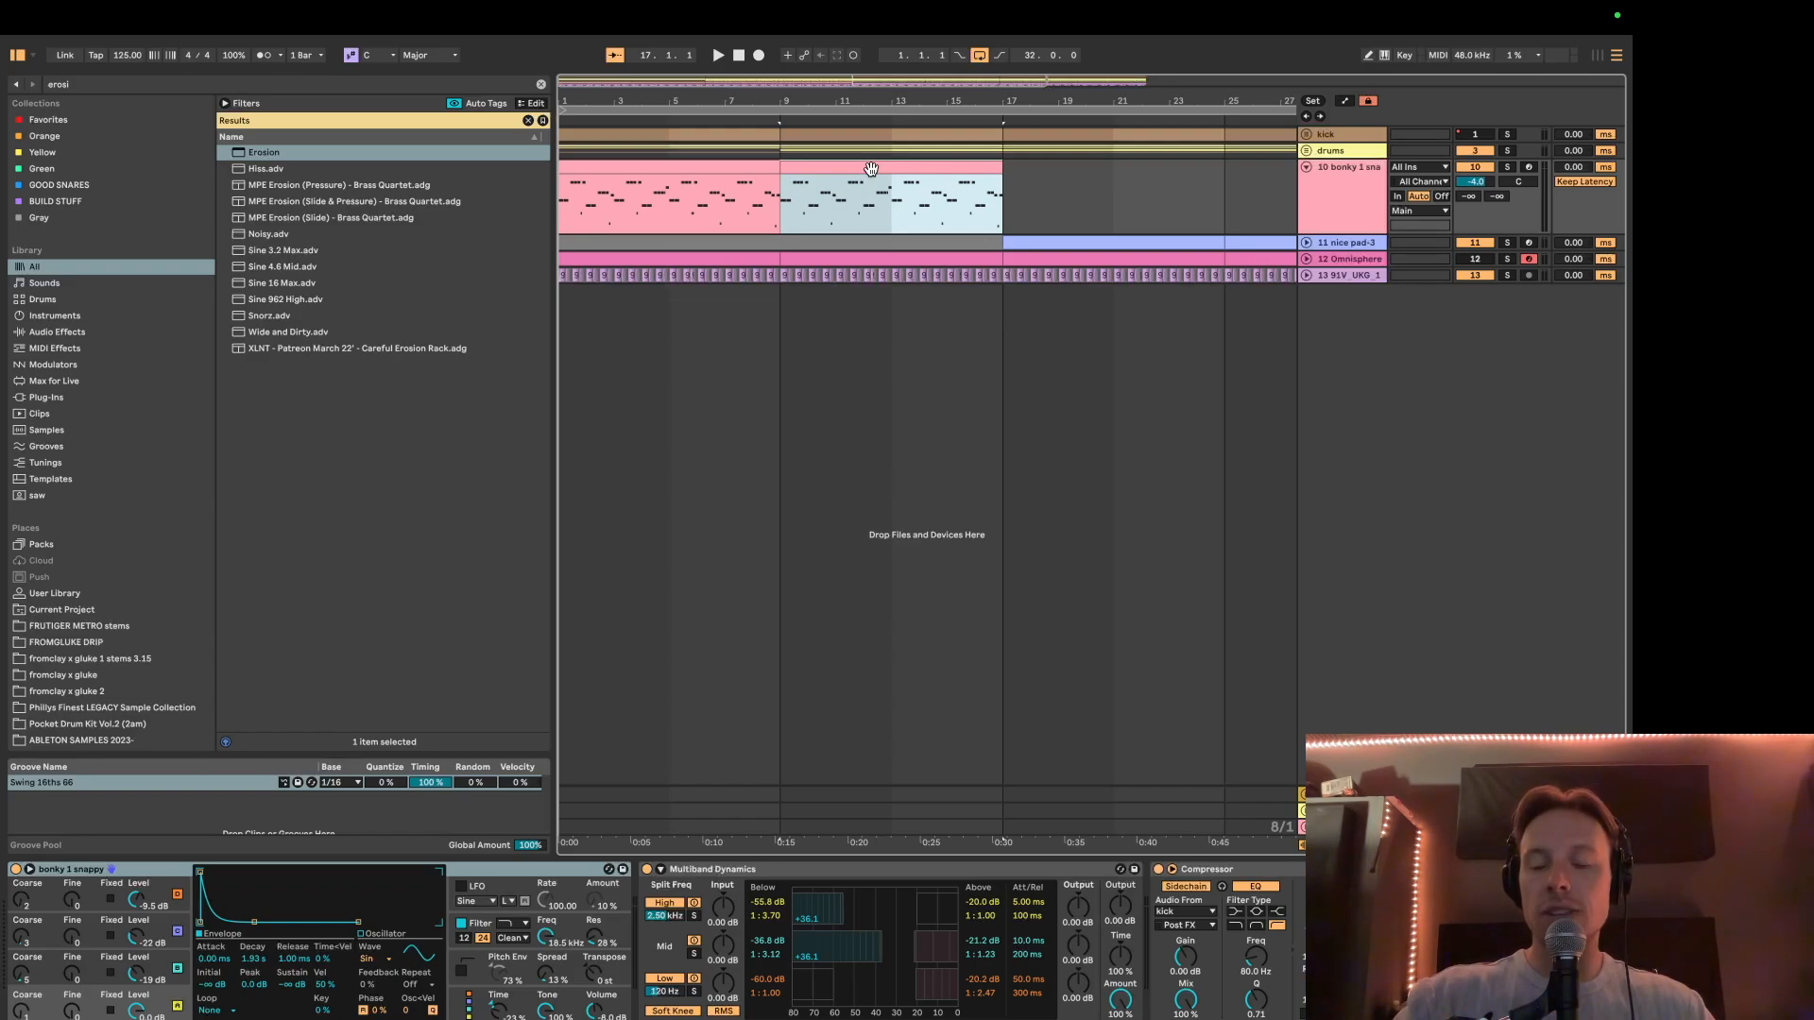
# Step: Fold the bass track and select the kick from bar 9 to 17 to show its device chain
pyautogui.click(831, 159)
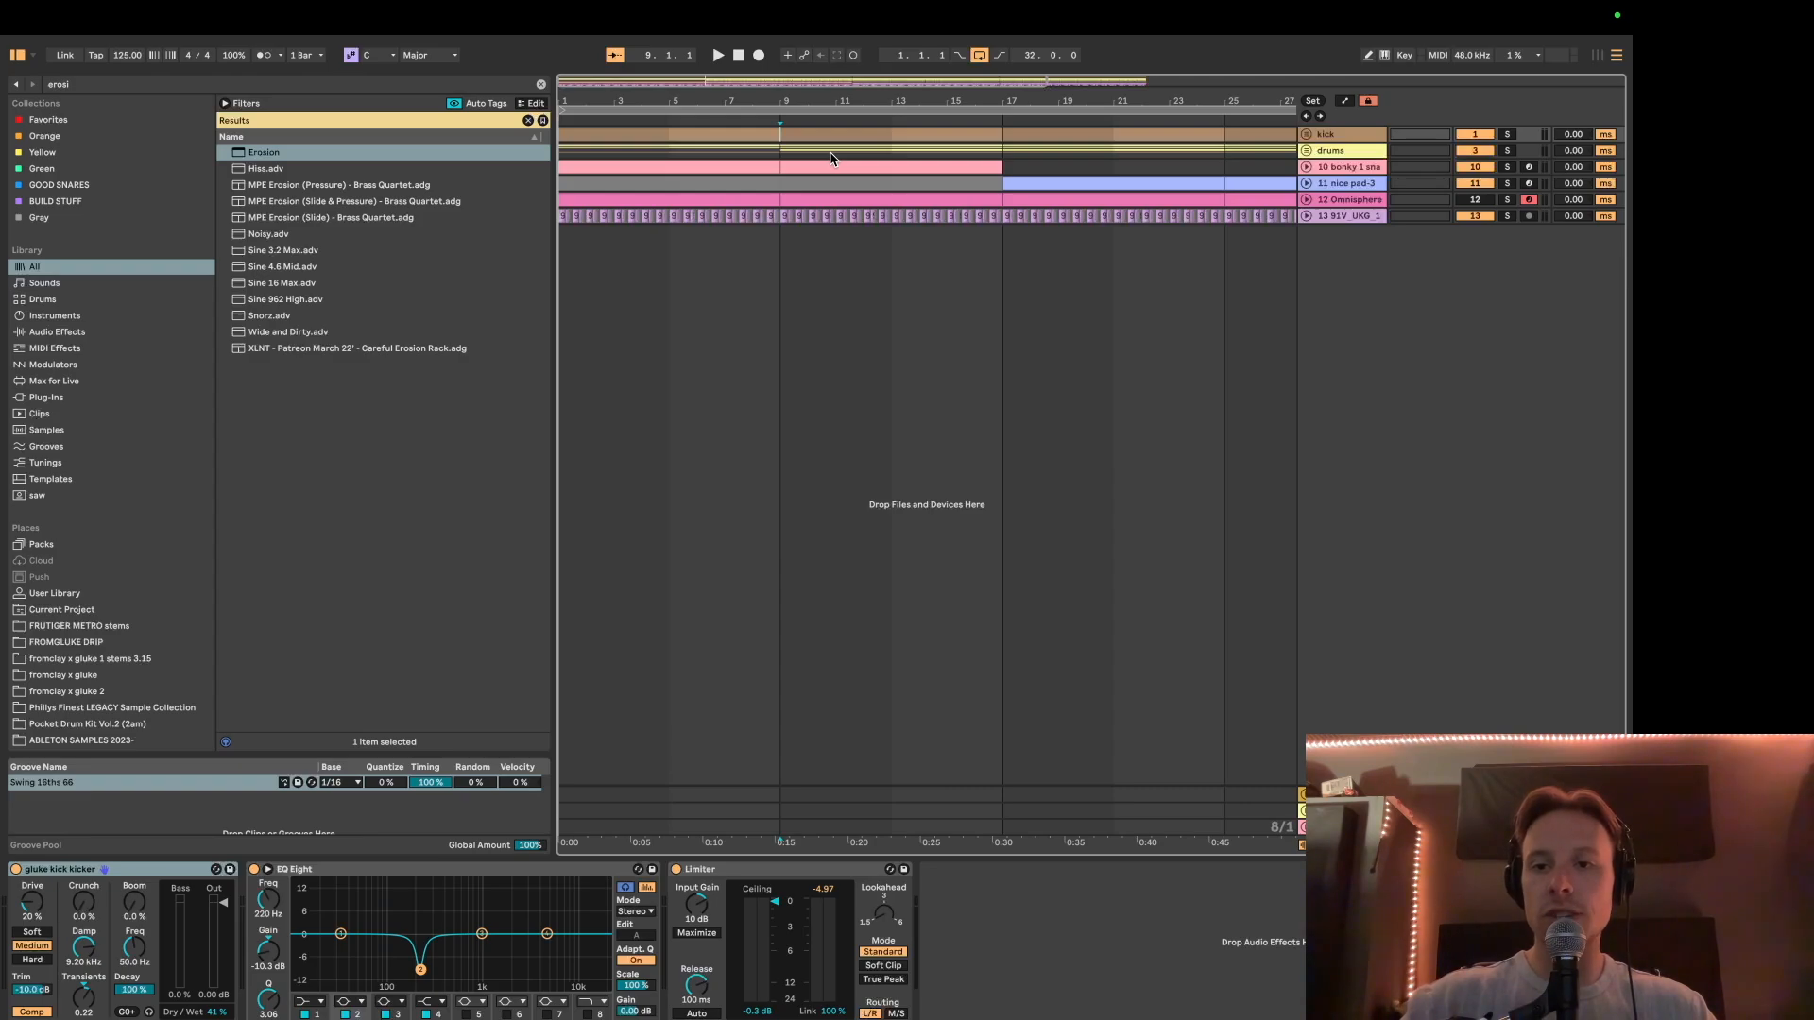
pyautogui.press('Down')
pyautogui.press('Down')
pyautogui.press('Up')
pyautogui.press('Up')
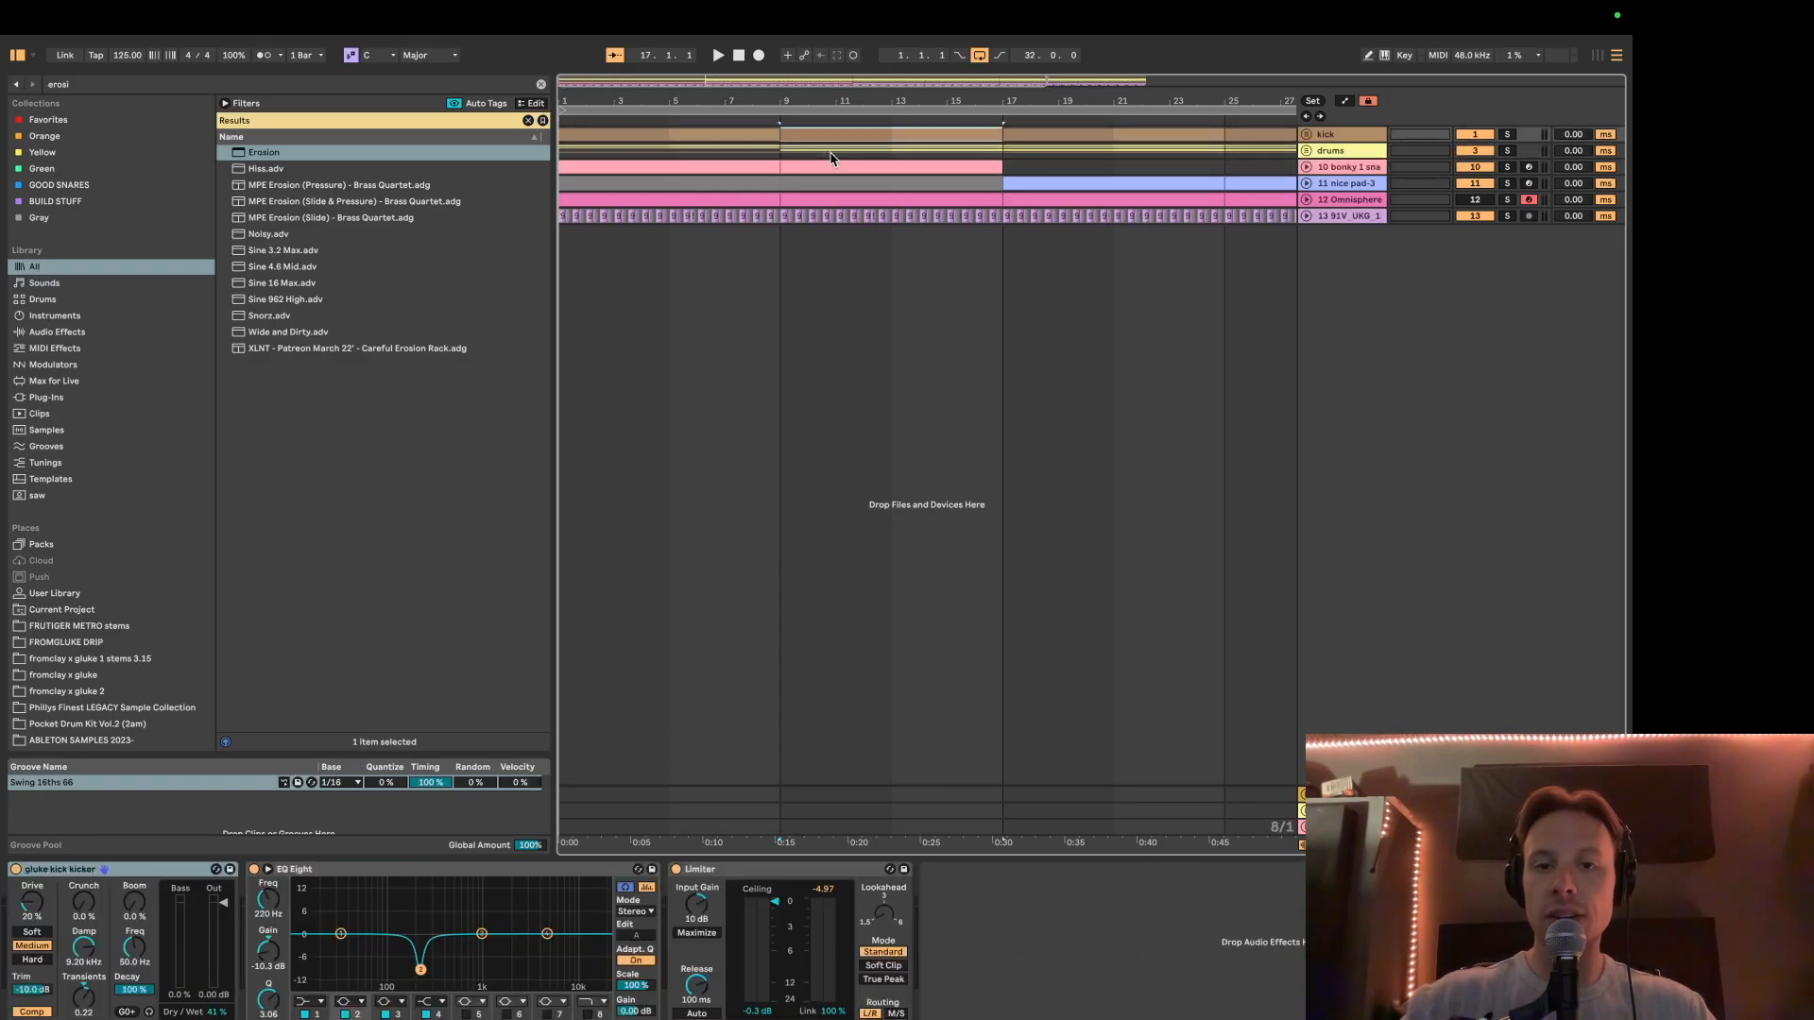
# Step: Set the threshold of the kick-sidechained Compressor on the bonky 1 snappy bass track to -22.5 dB
pyautogui.click(831, 159)
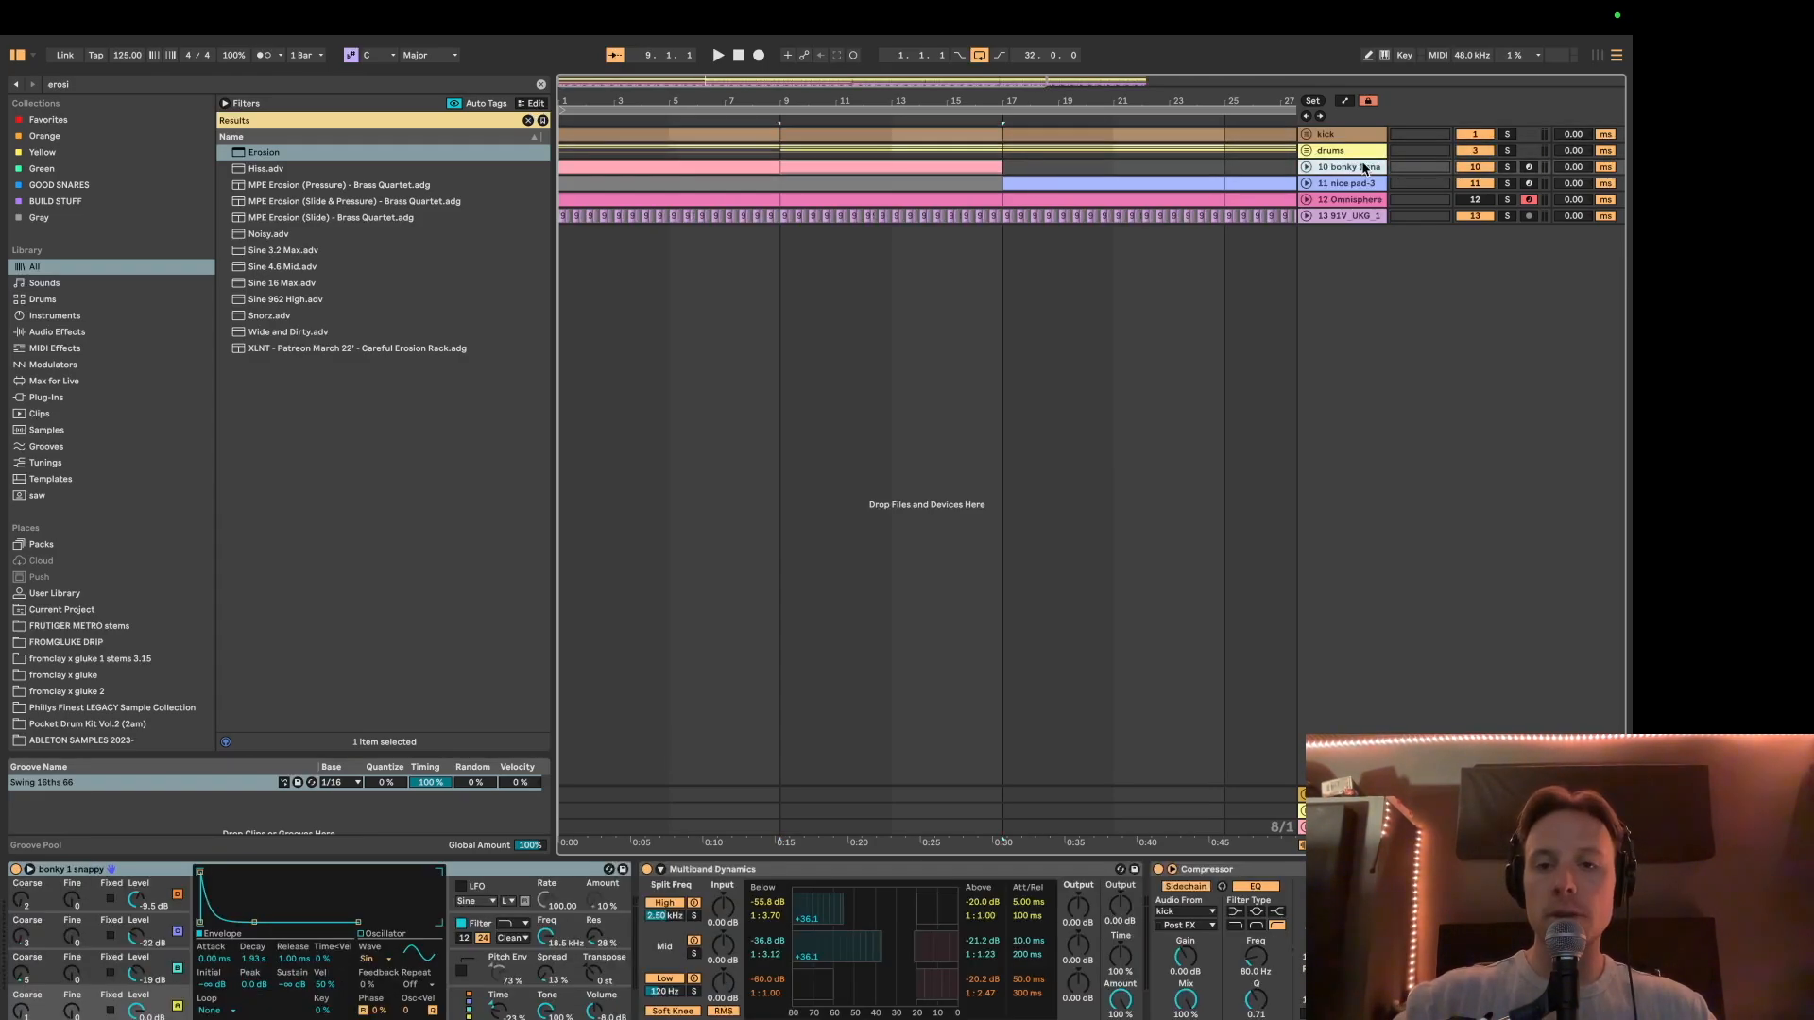
pyautogui.click(1240, 905)
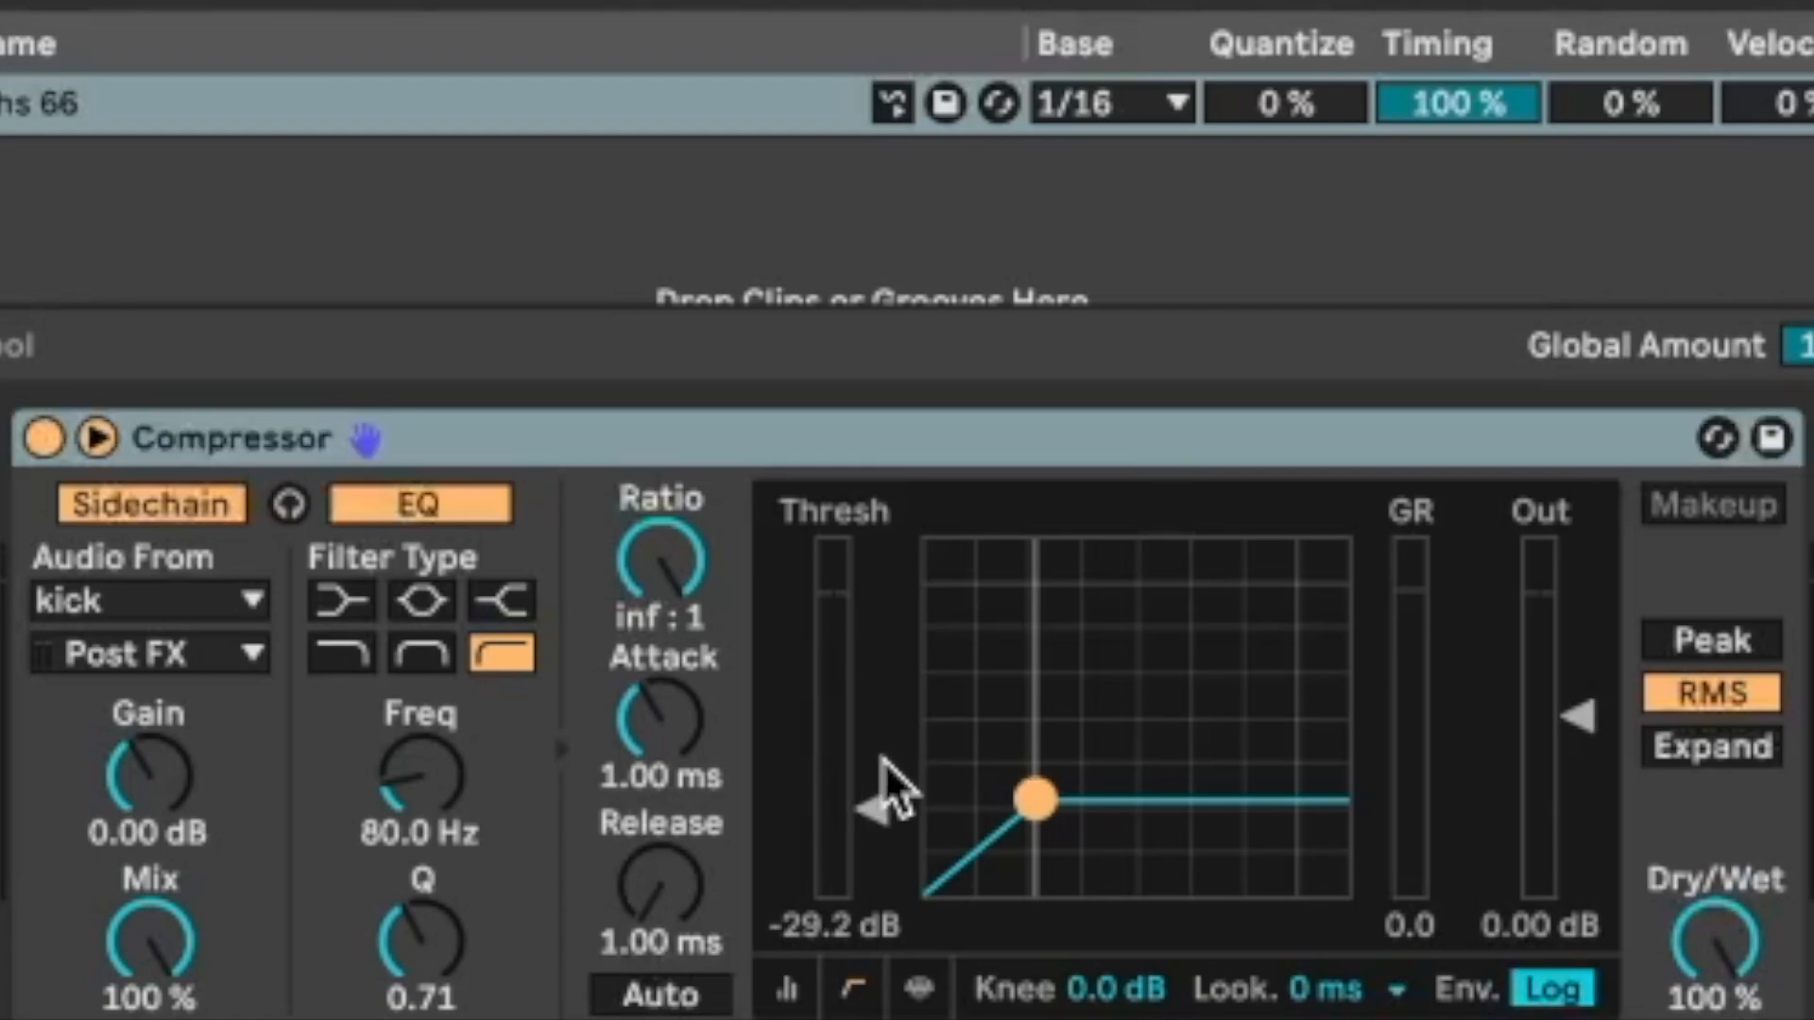
pyautogui.moveTo(885, 801)
pyautogui.mouseDown()
pyautogui.moveTo(881, 891)
pyautogui.moveTo(870, 790)
pyautogui.mouseUp()
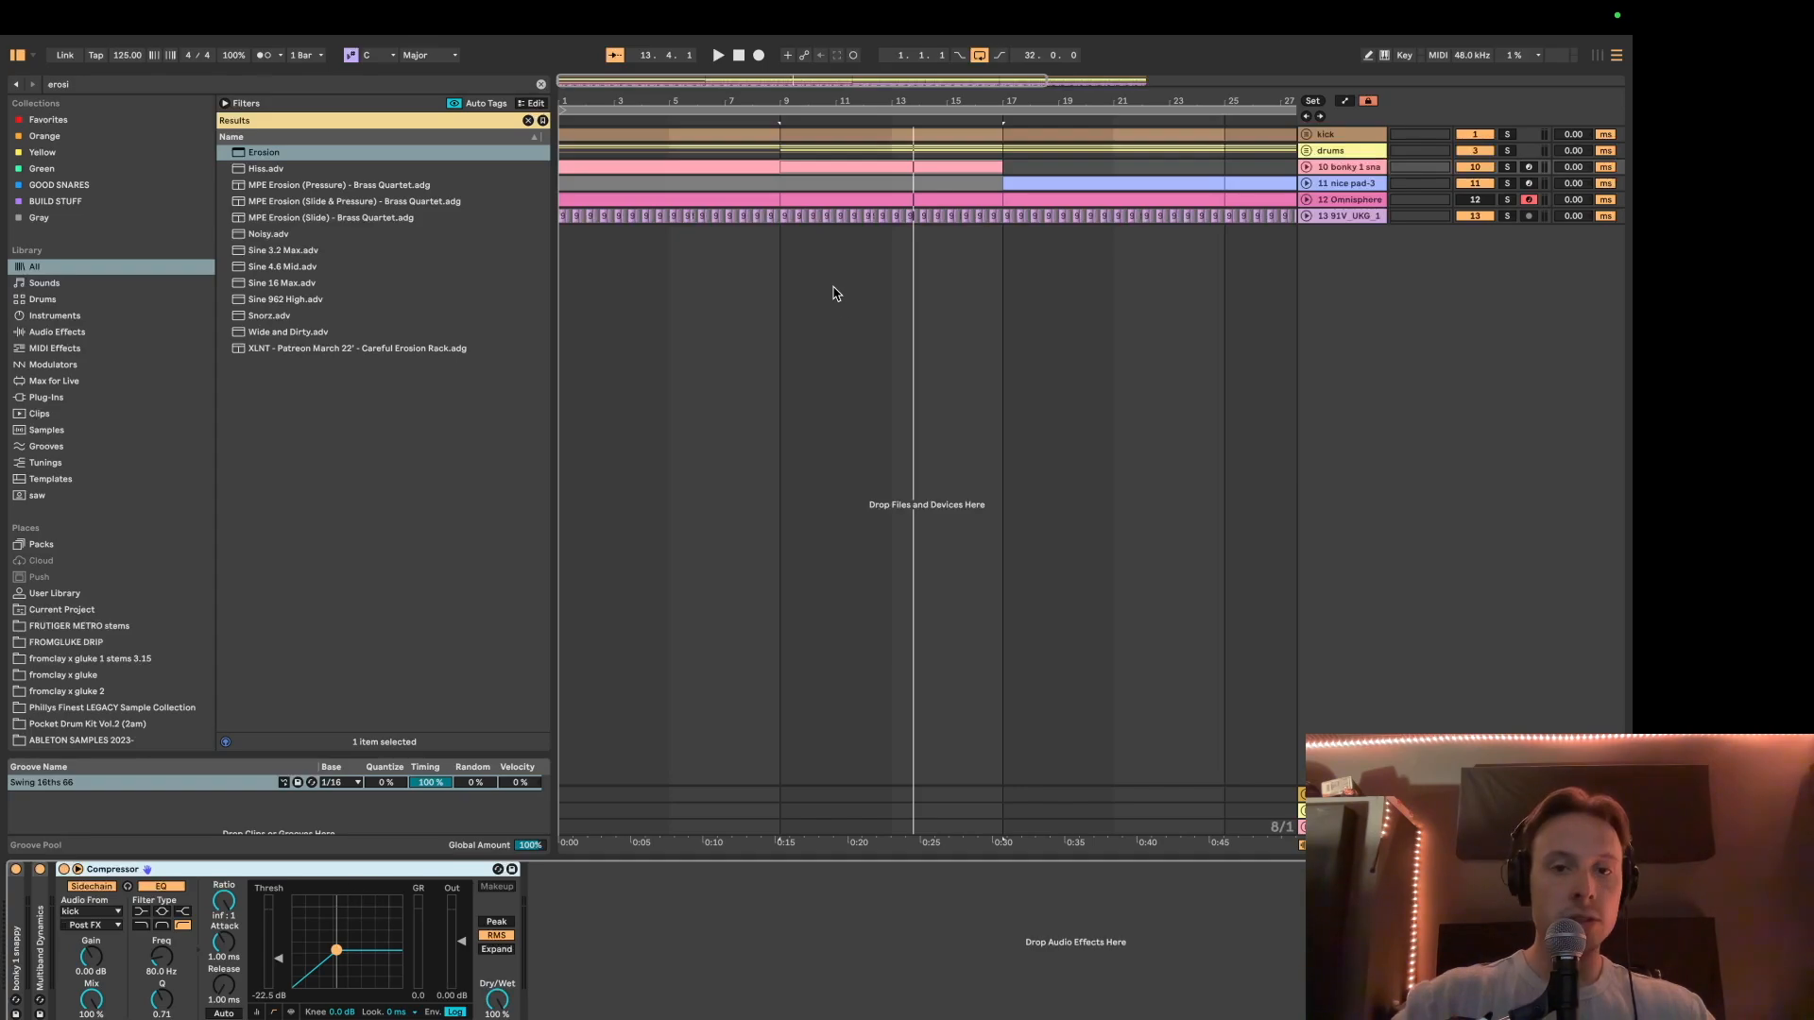
# Step: Unfold the bonky 1 snappy track and place the insertion point at bar 9
pyautogui.click(784, 133)
pyautogui.click(791, 168)
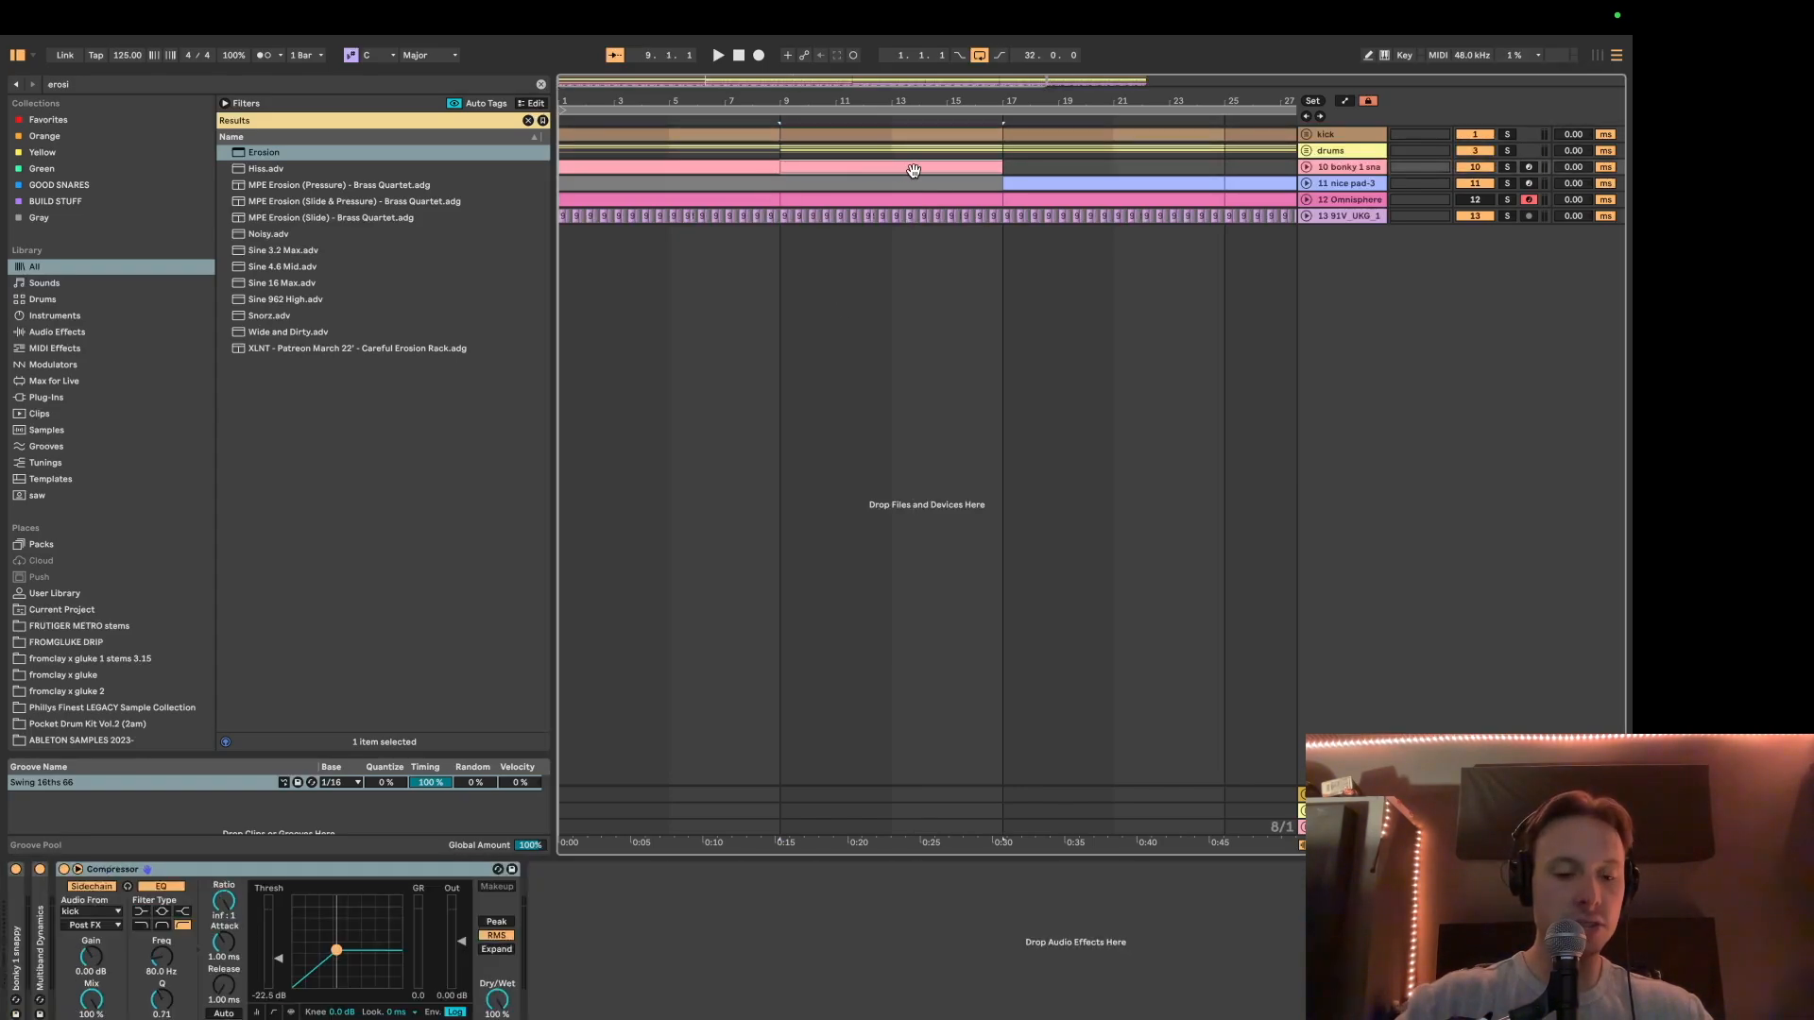
pyautogui.click(1334, 168)
pyautogui.click(1306, 167)
pyautogui.click(778, 190)
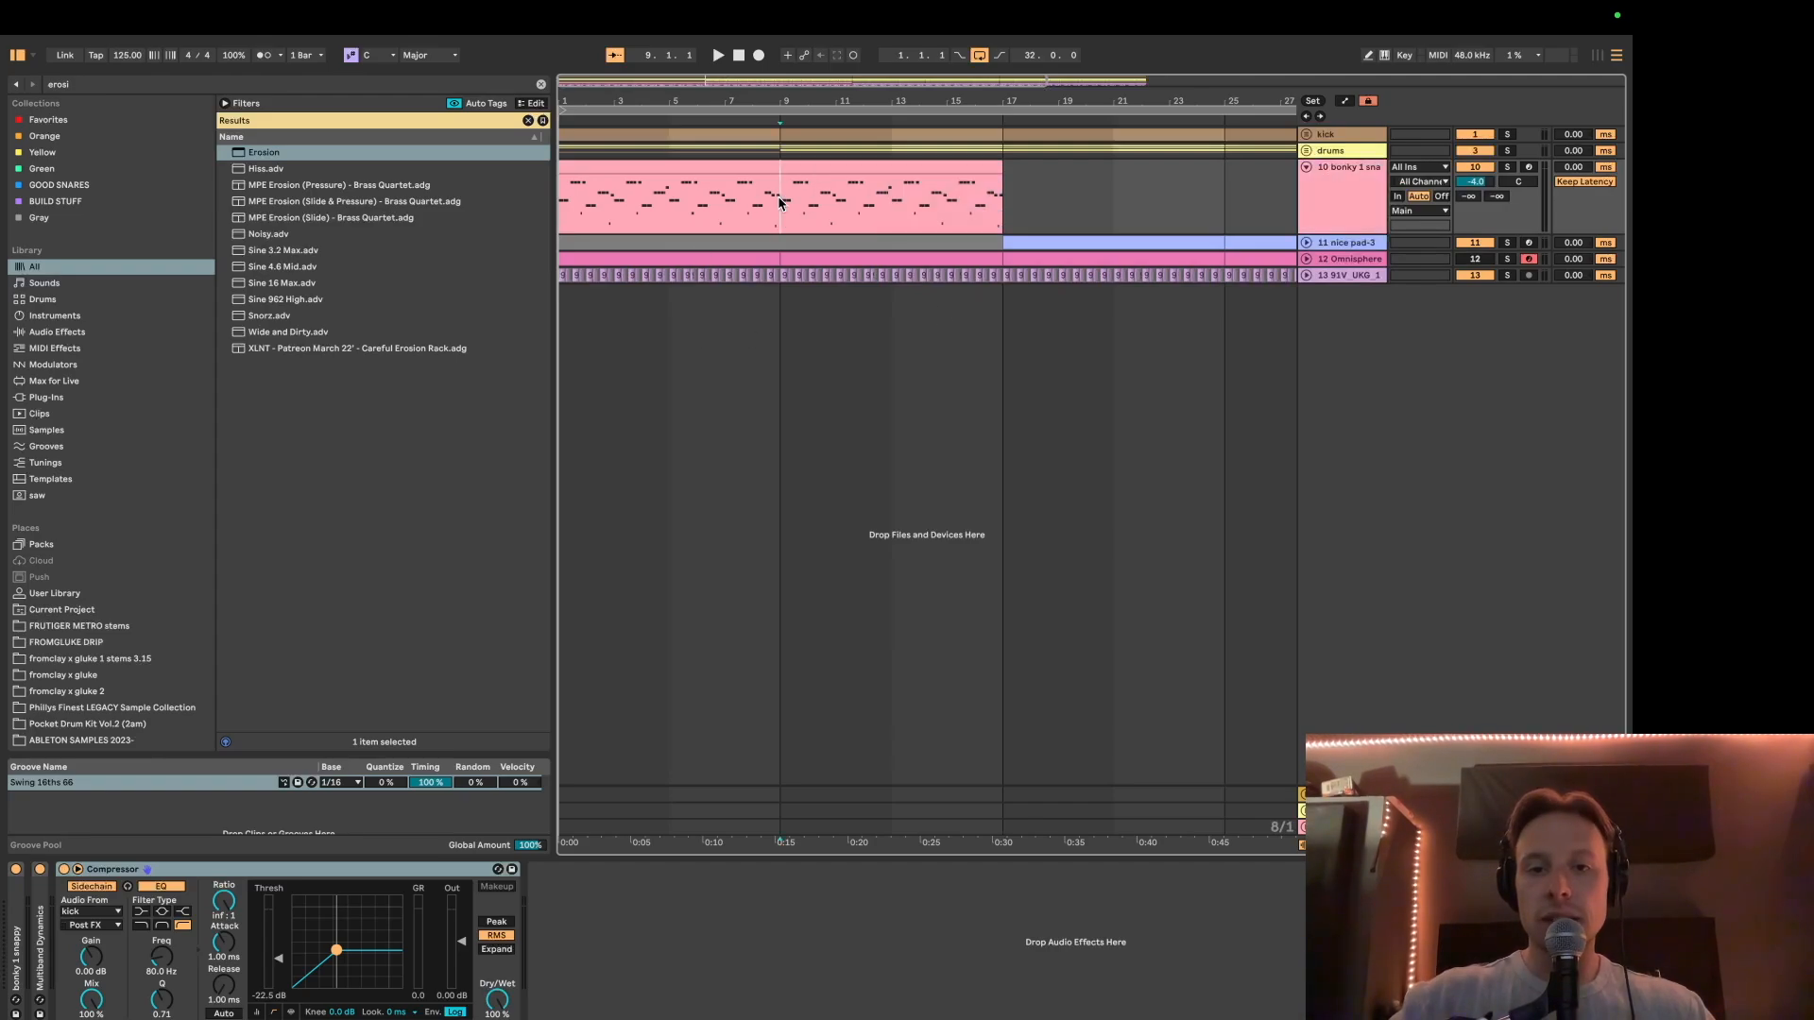
# Step: Select the bass clip from bar 9 to 17, loop that range and solo the track
pyautogui.scroll(3, 769, 195)
pyautogui.click(779, 201)
pyautogui.press('super+l')
pyautogui.press('super+d')
pyautogui.scroll(-3, 793, 189)
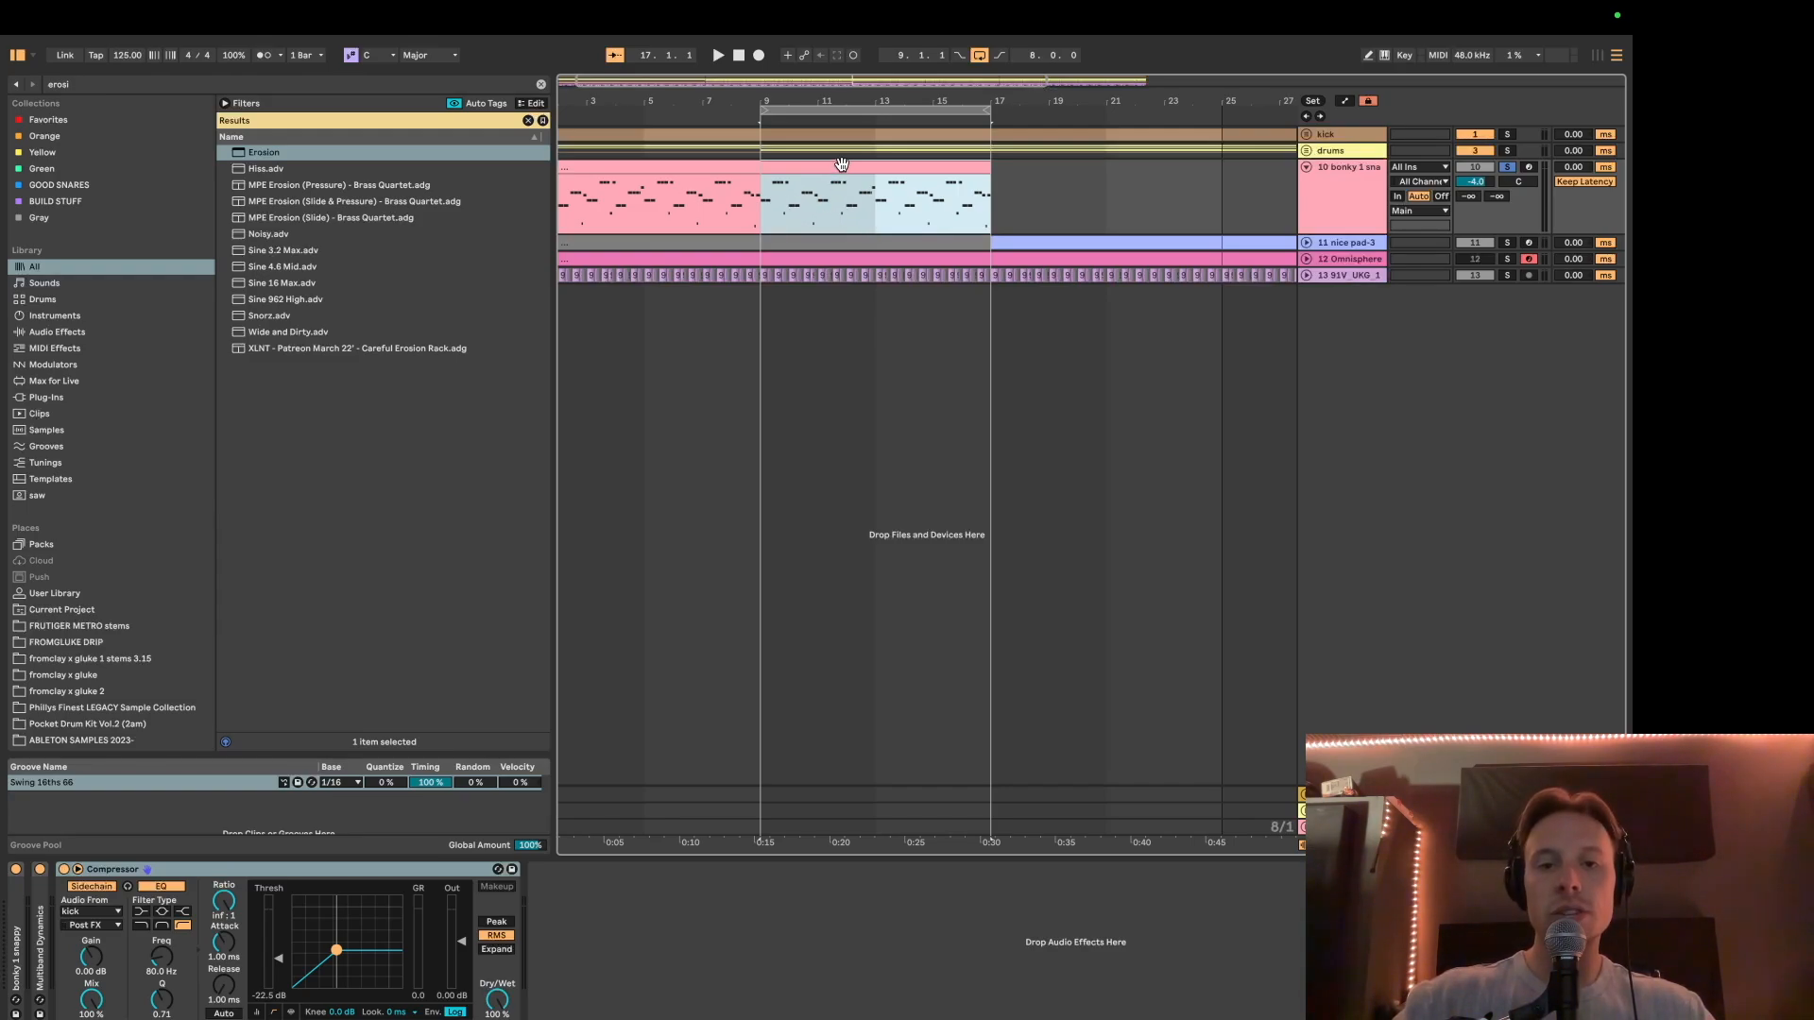
# Step: Switch off oscillators B, C and D in the bonky 1 snappy instrument and audition oscillator A alone
pyautogui.doubleClick(23, 940)
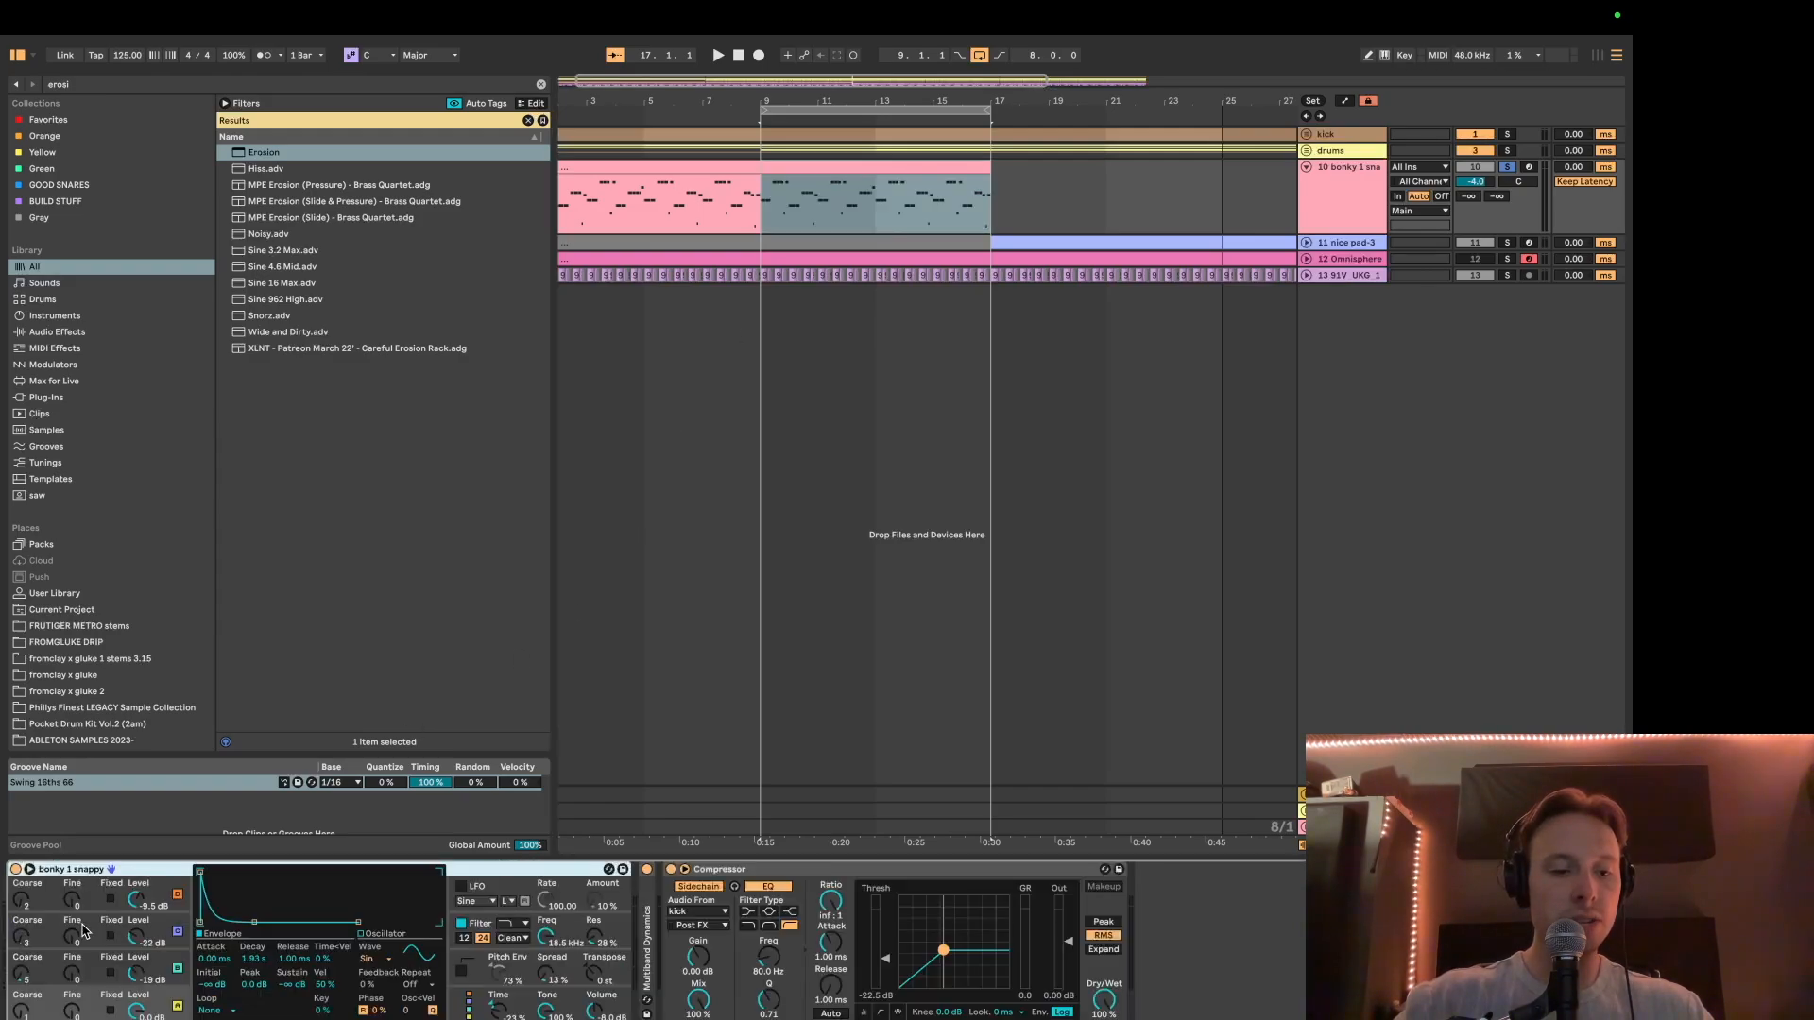
pyautogui.click(177, 967)
pyautogui.click(176, 930)
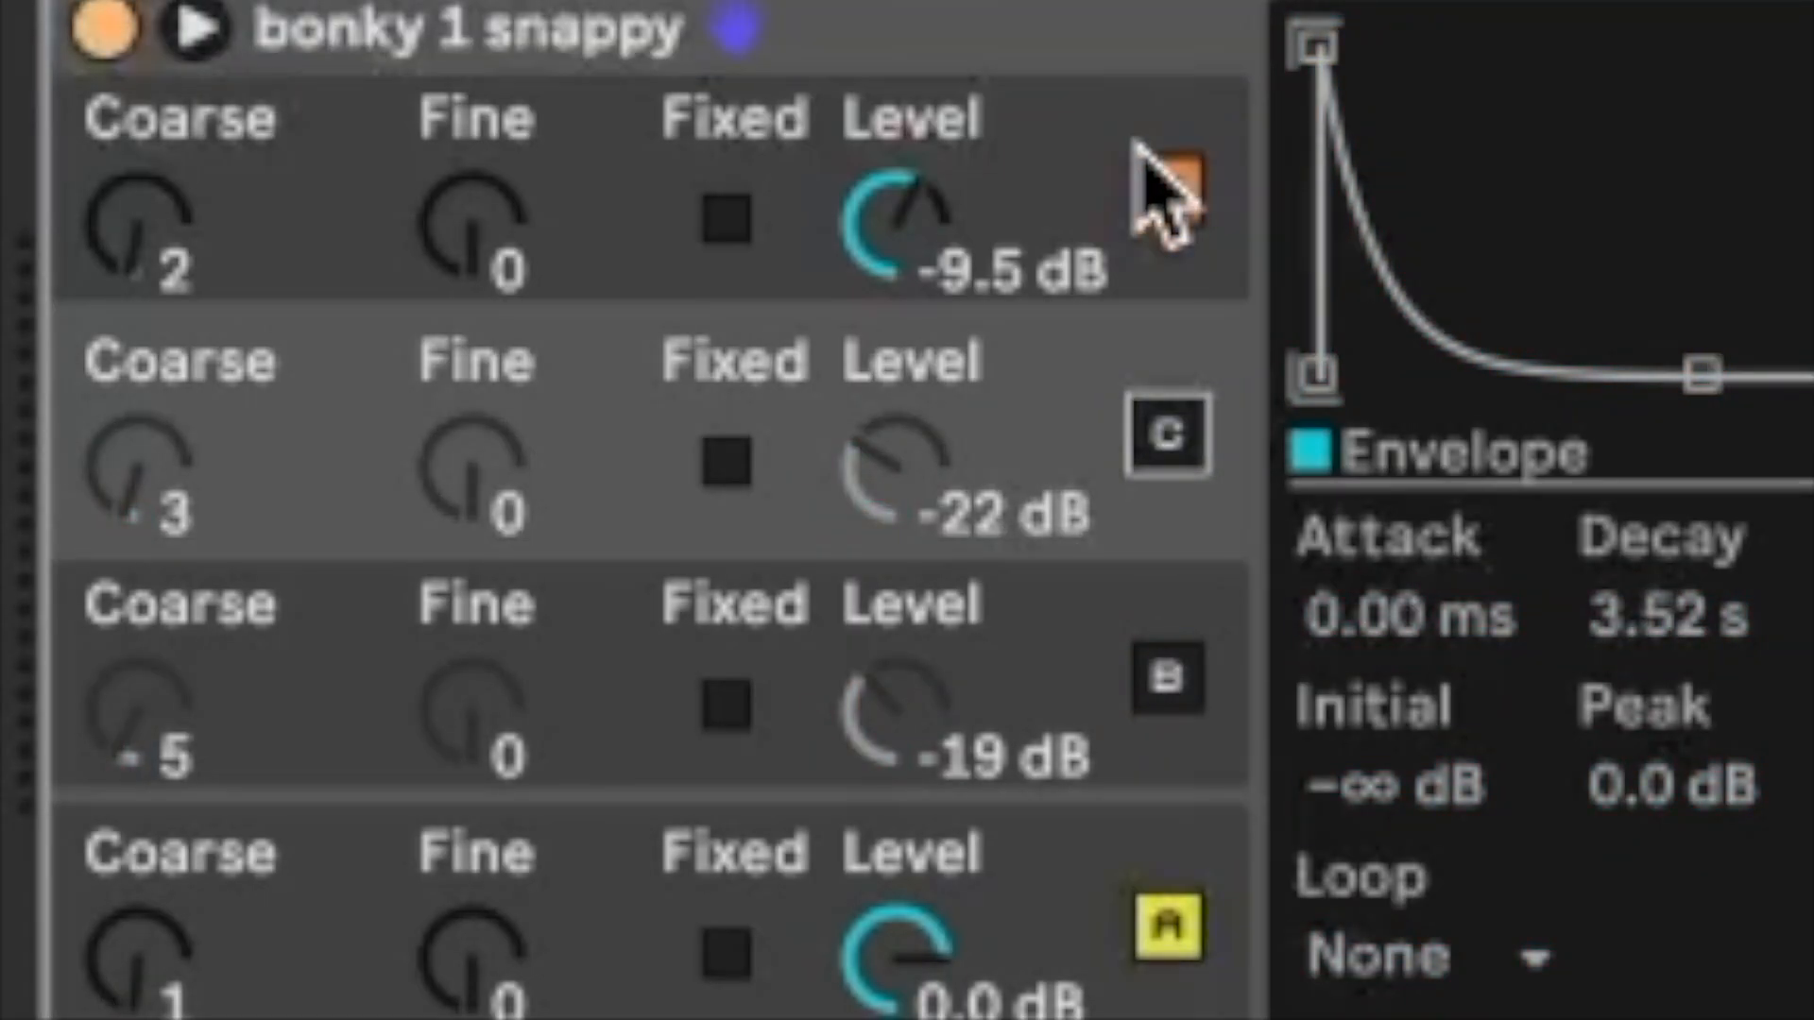
pyautogui.click(177, 894)
pyautogui.click(784, 161)
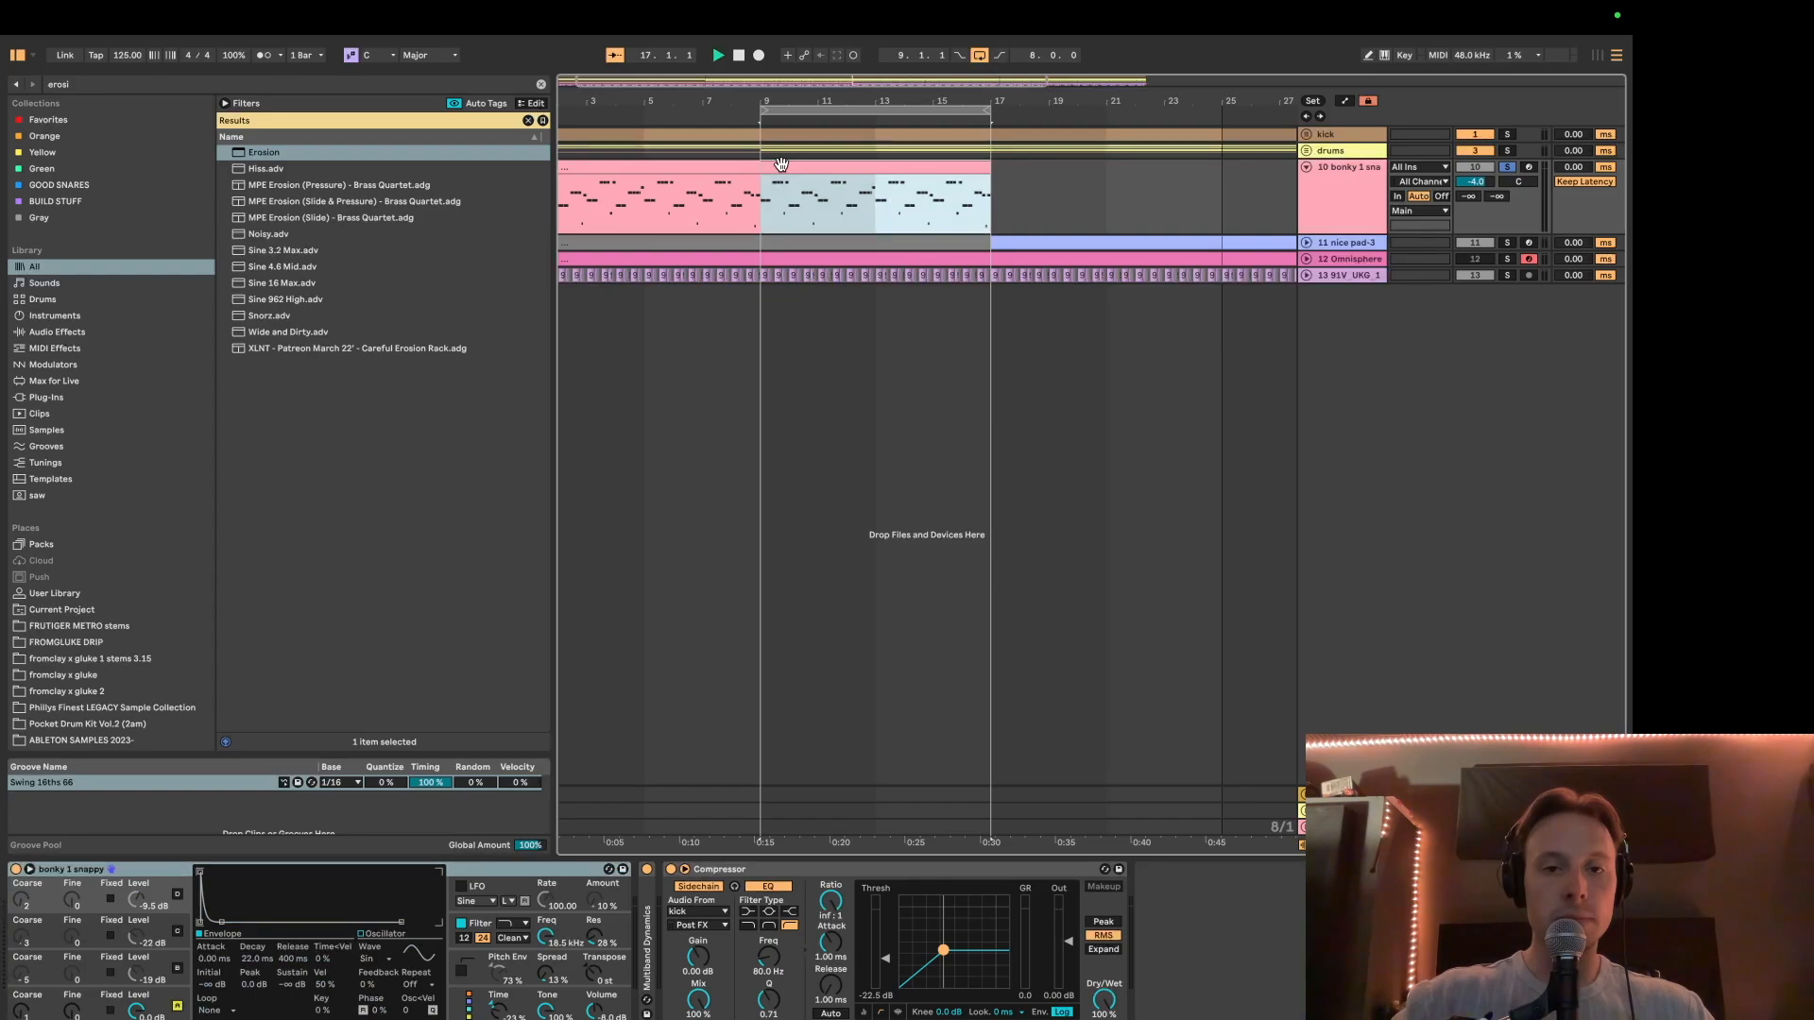
pyautogui.press('space')
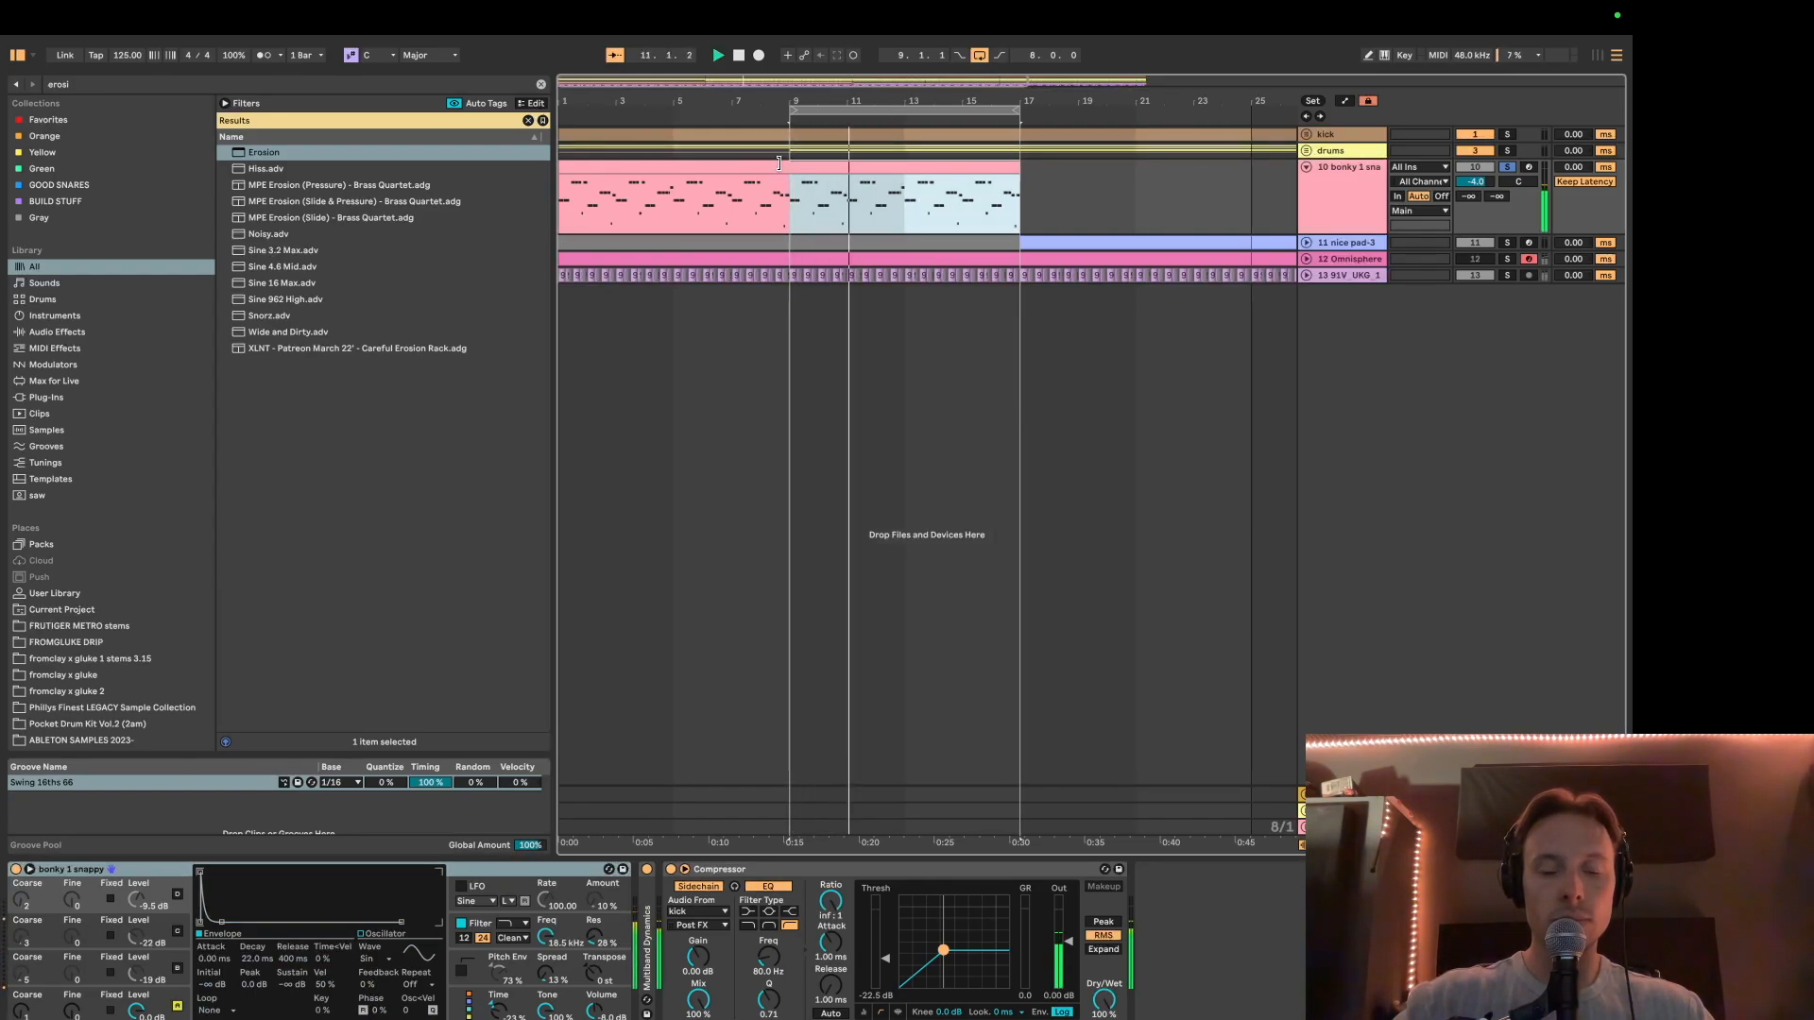
pyautogui.press('space')
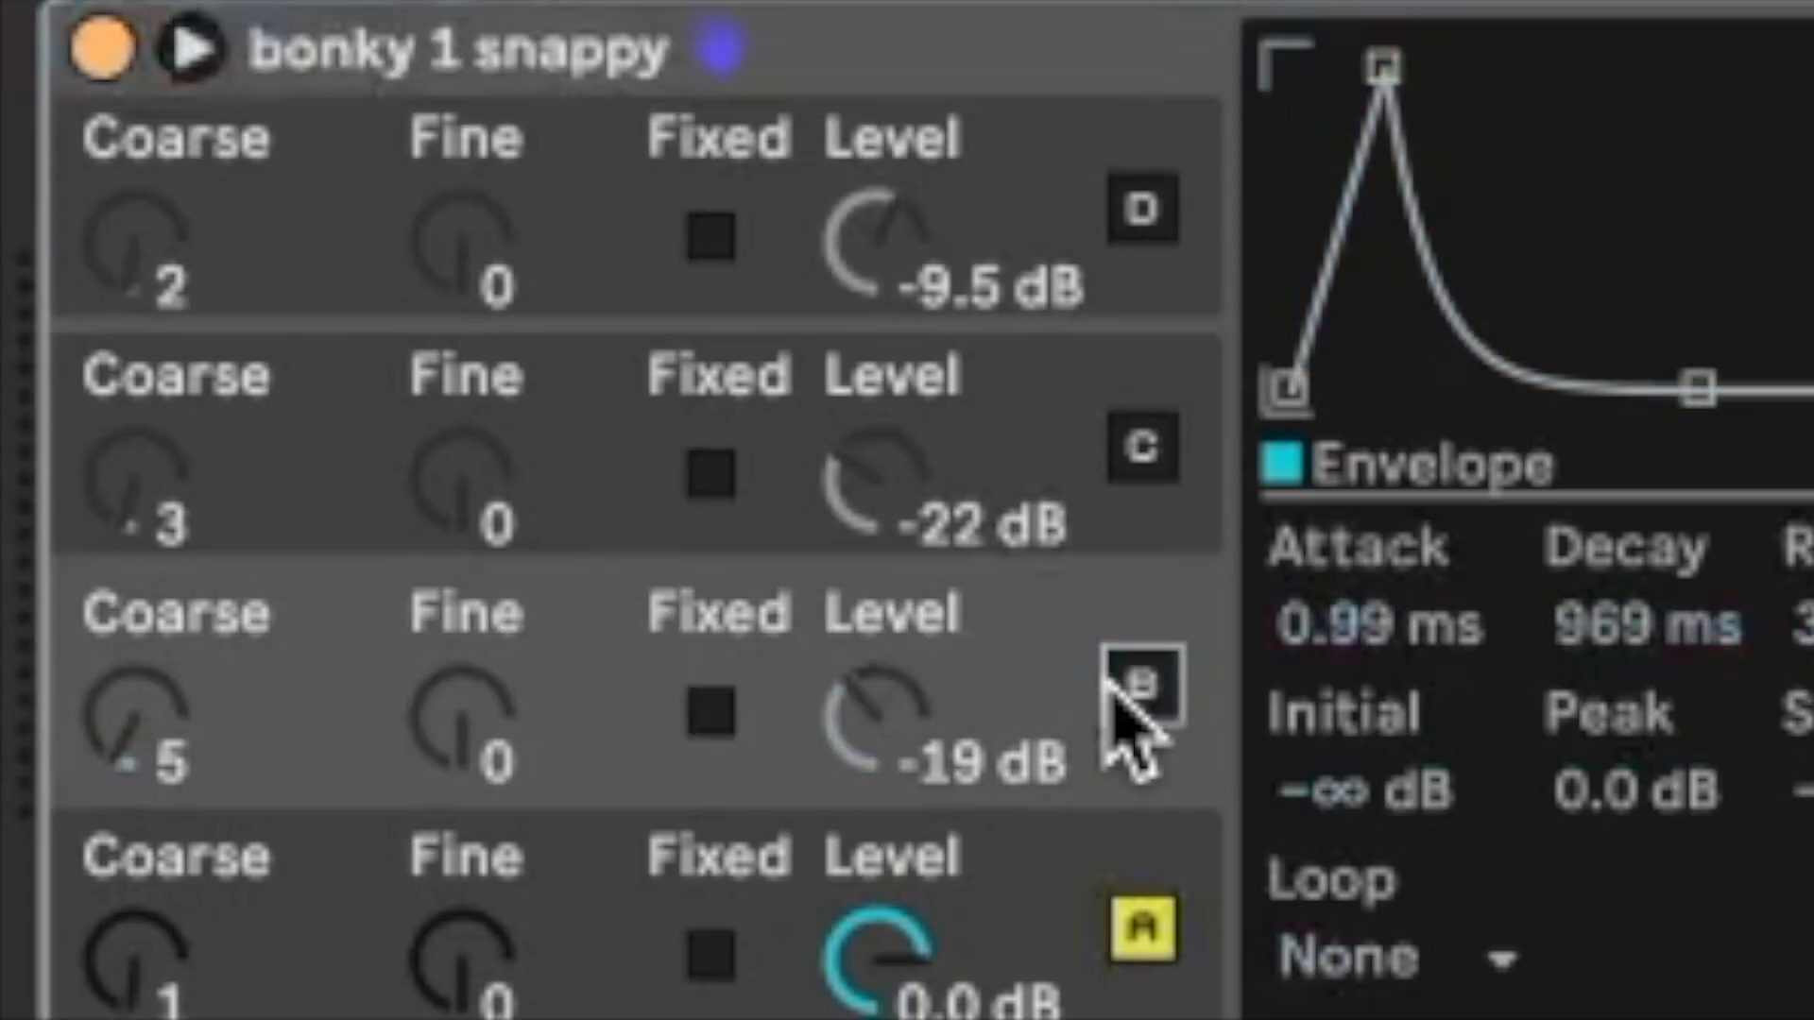
# Step: Switch oscillators B, C and D back on, audition the full bass sound and select oscillator A
pyautogui.click(177, 968)
pyautogui.click(1145, 443)
pyautogui.click(1200, 170)
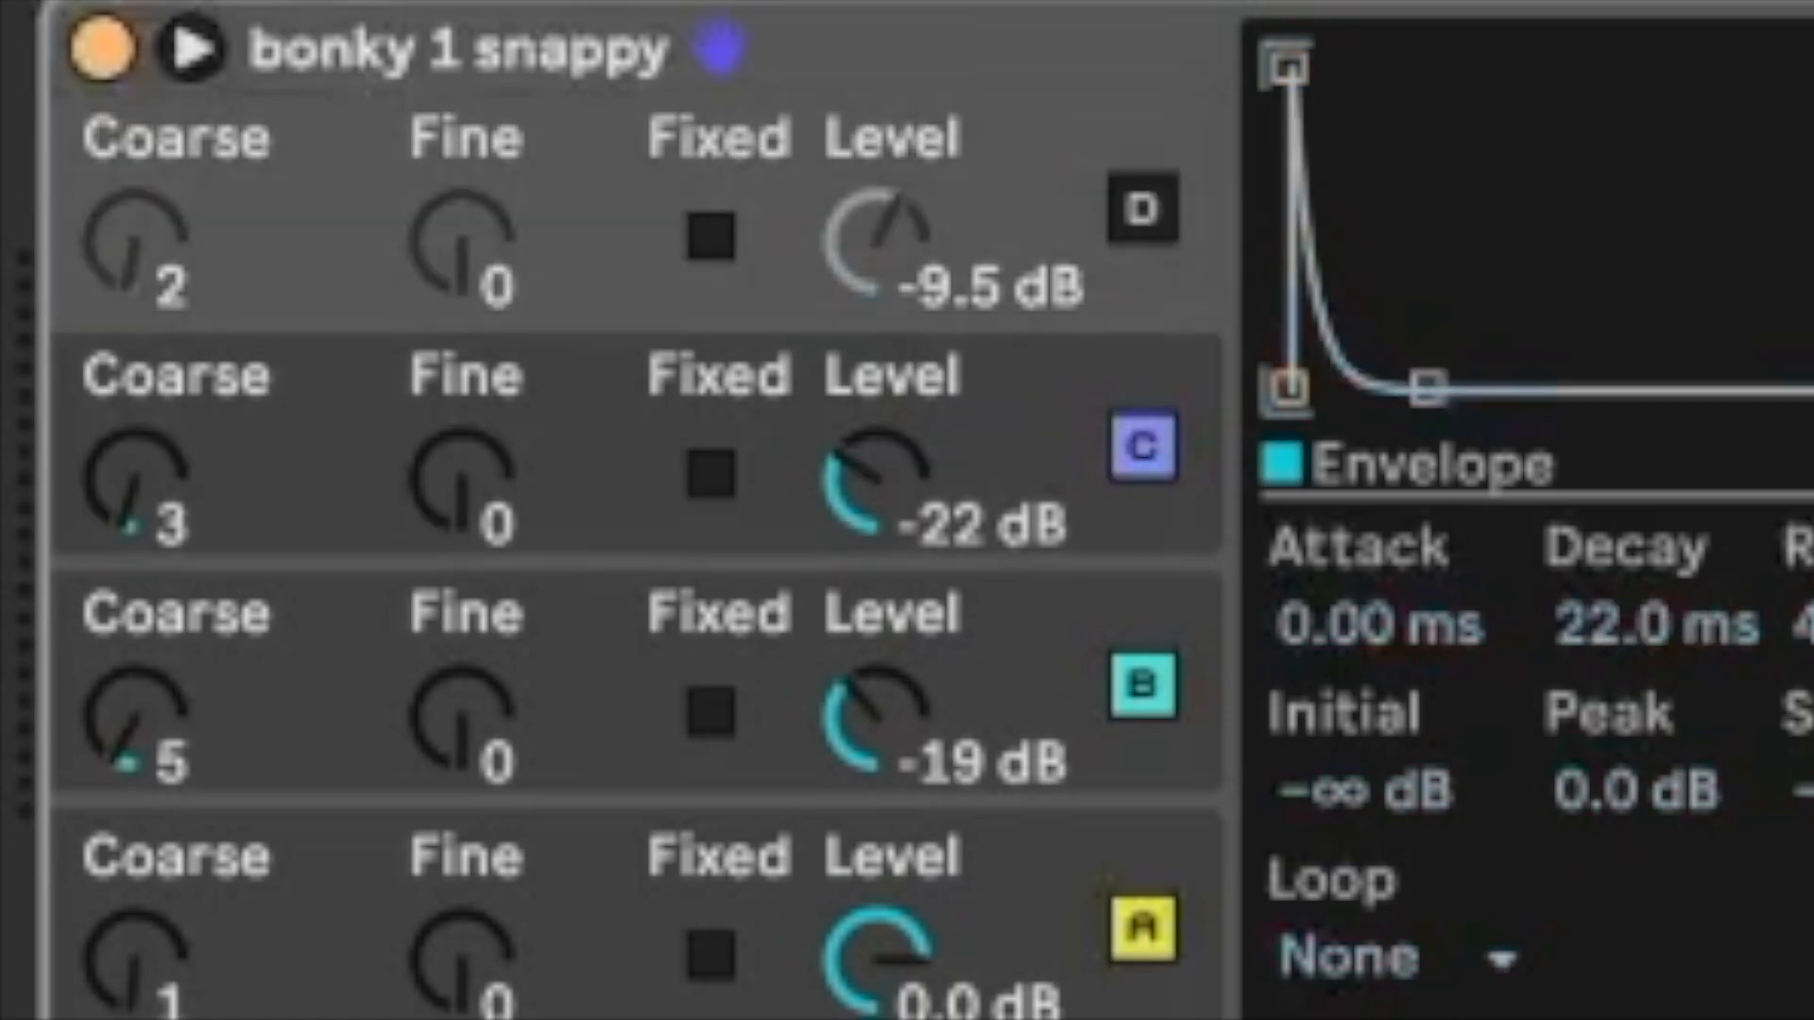
pyautogui.click(1129, 210)
pyautogui.press('space')
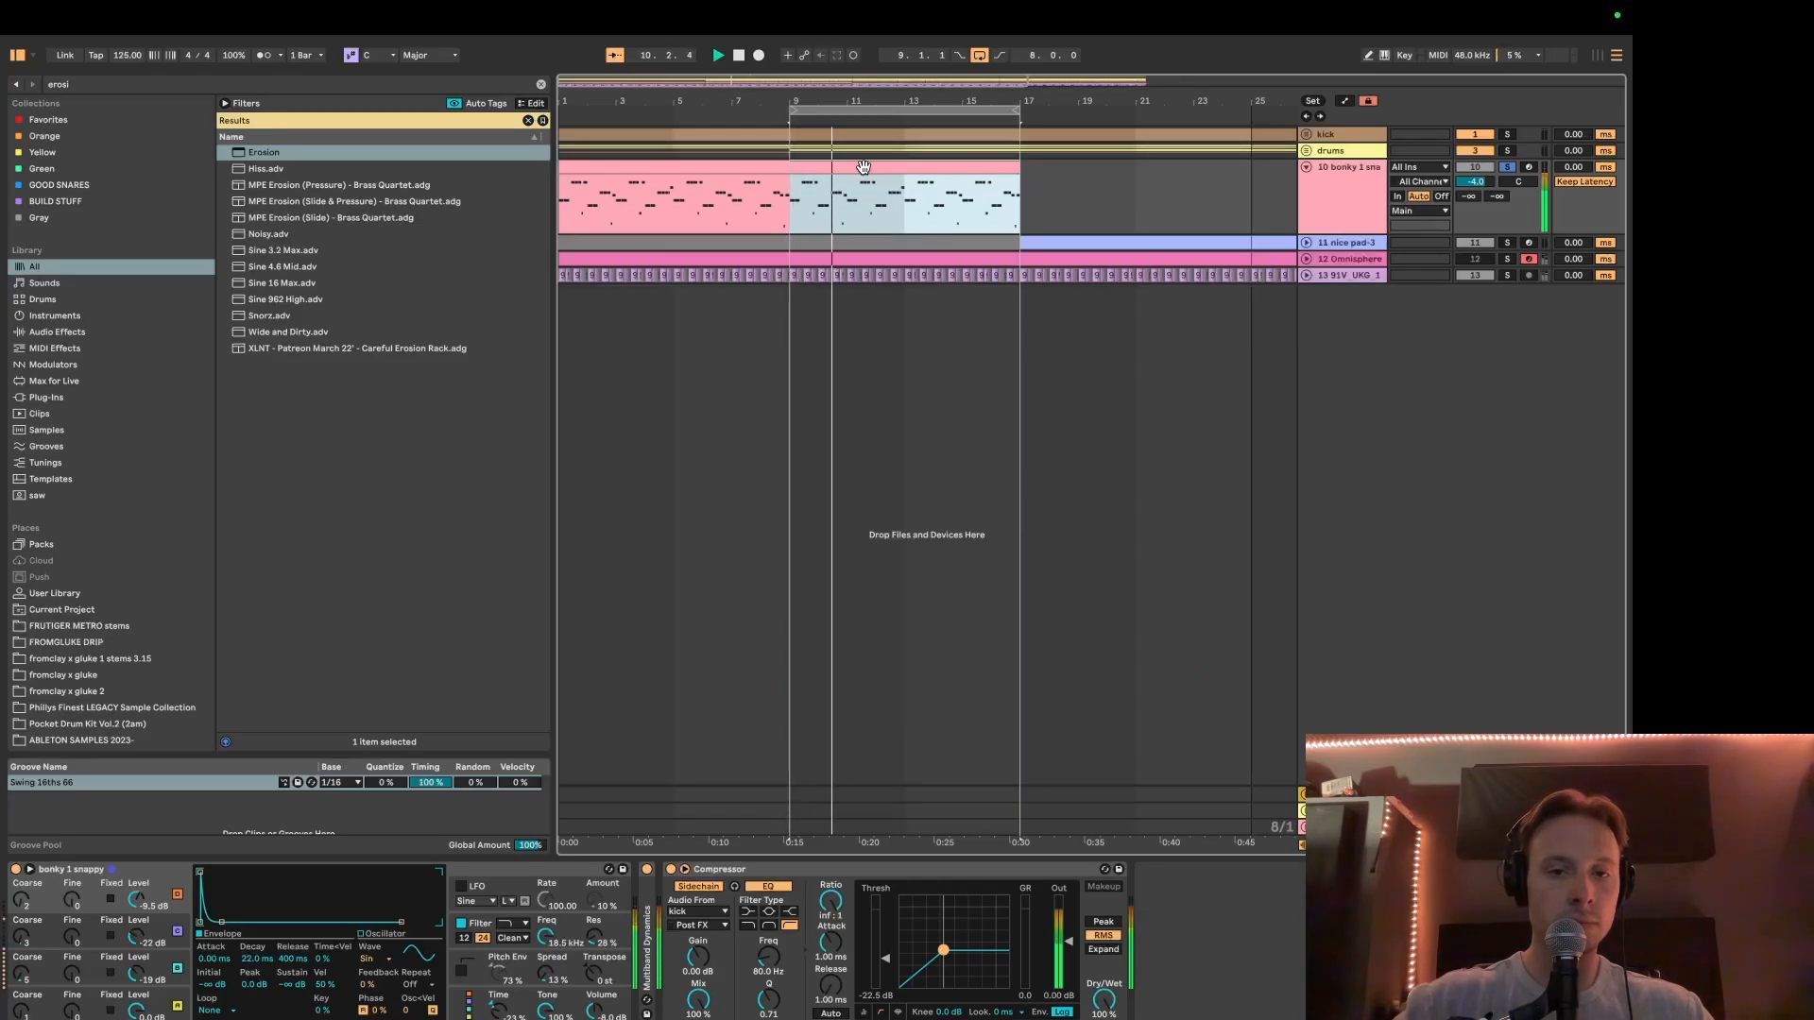
pyautogui.press('space')
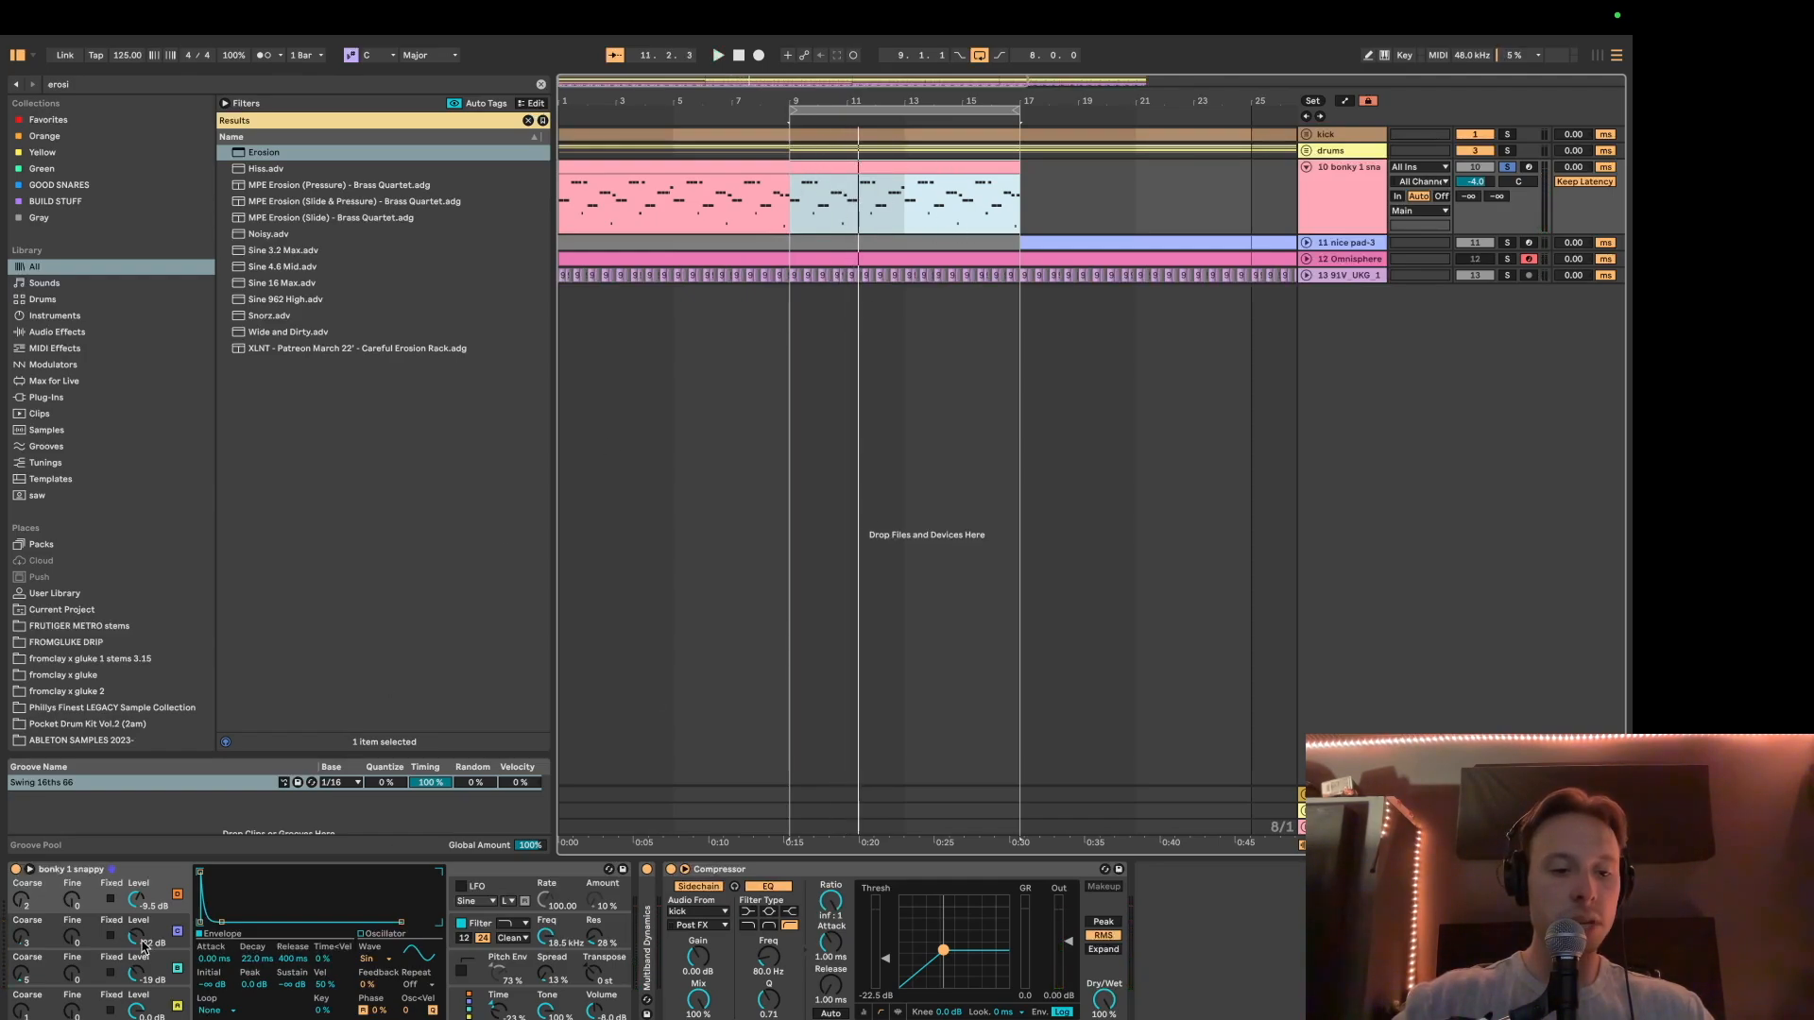
pyautogui.click(83, 1008)
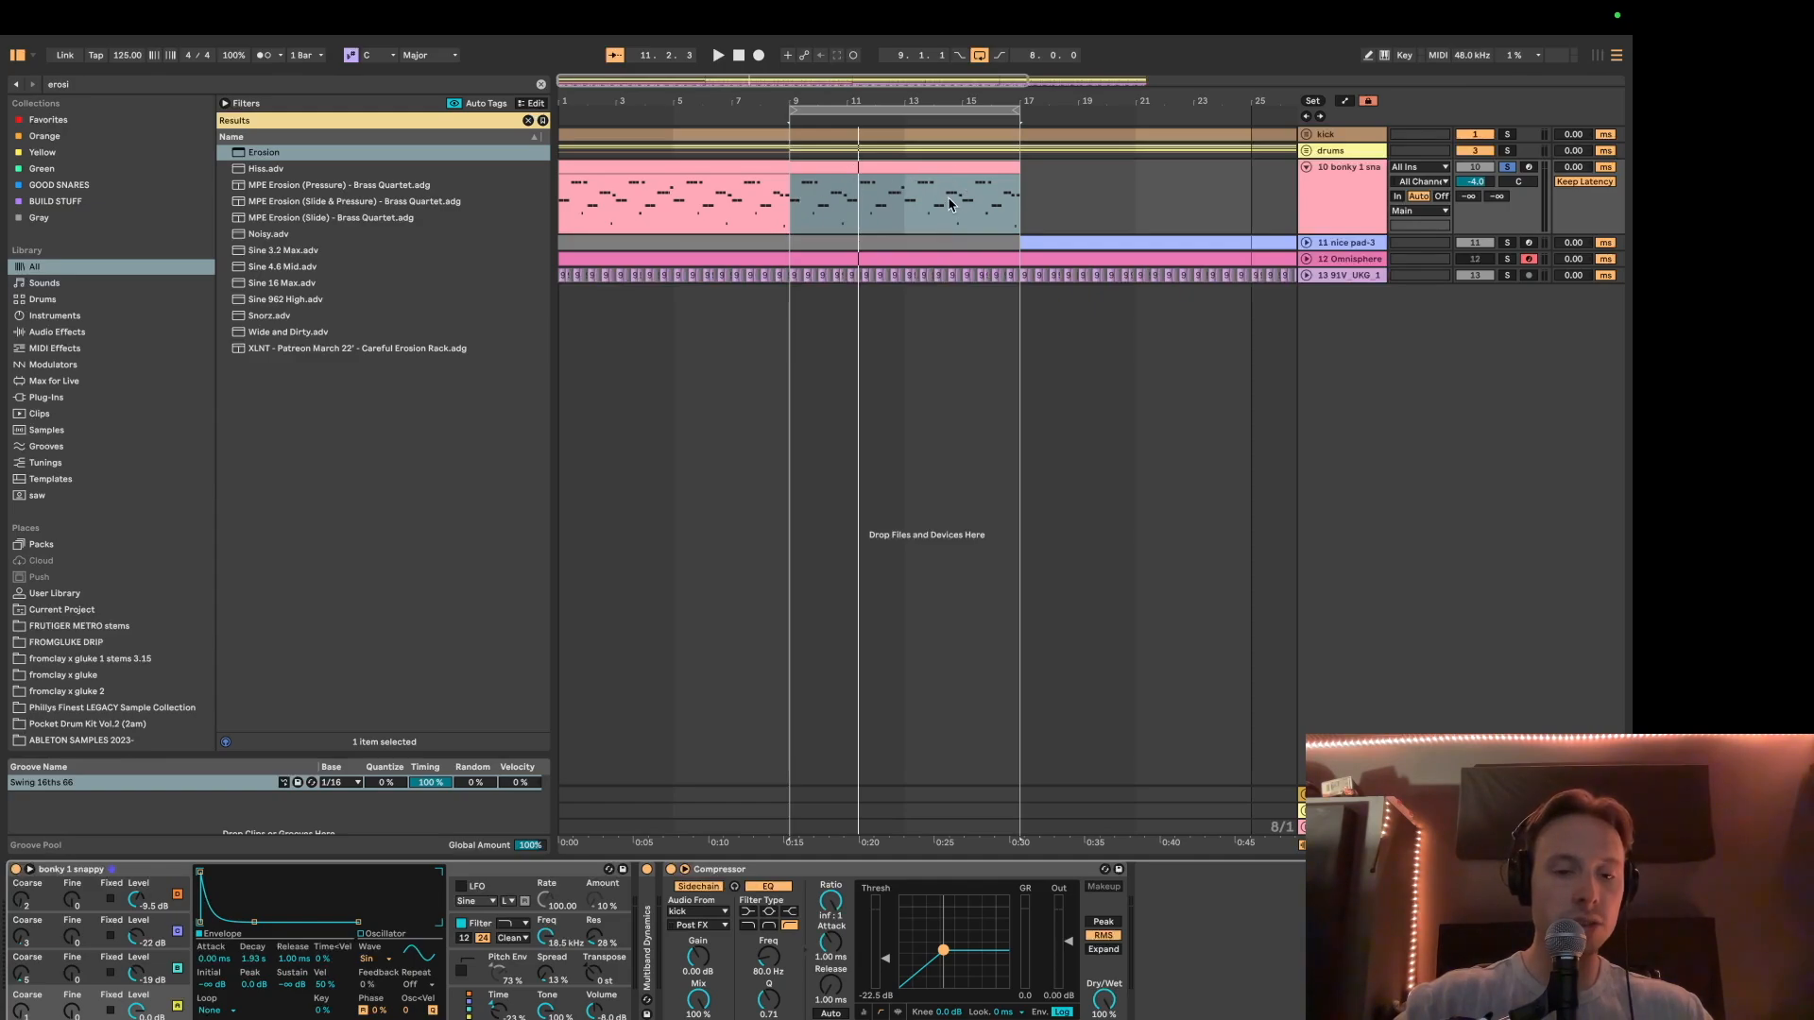
# Step: Add a Spectrum device to the bass track and examine the bass in its enlarged display during playback
pyautogui.press('super+f')
pyautogui.write('spectrum')
pyautogui.doubleClick(255, 152)
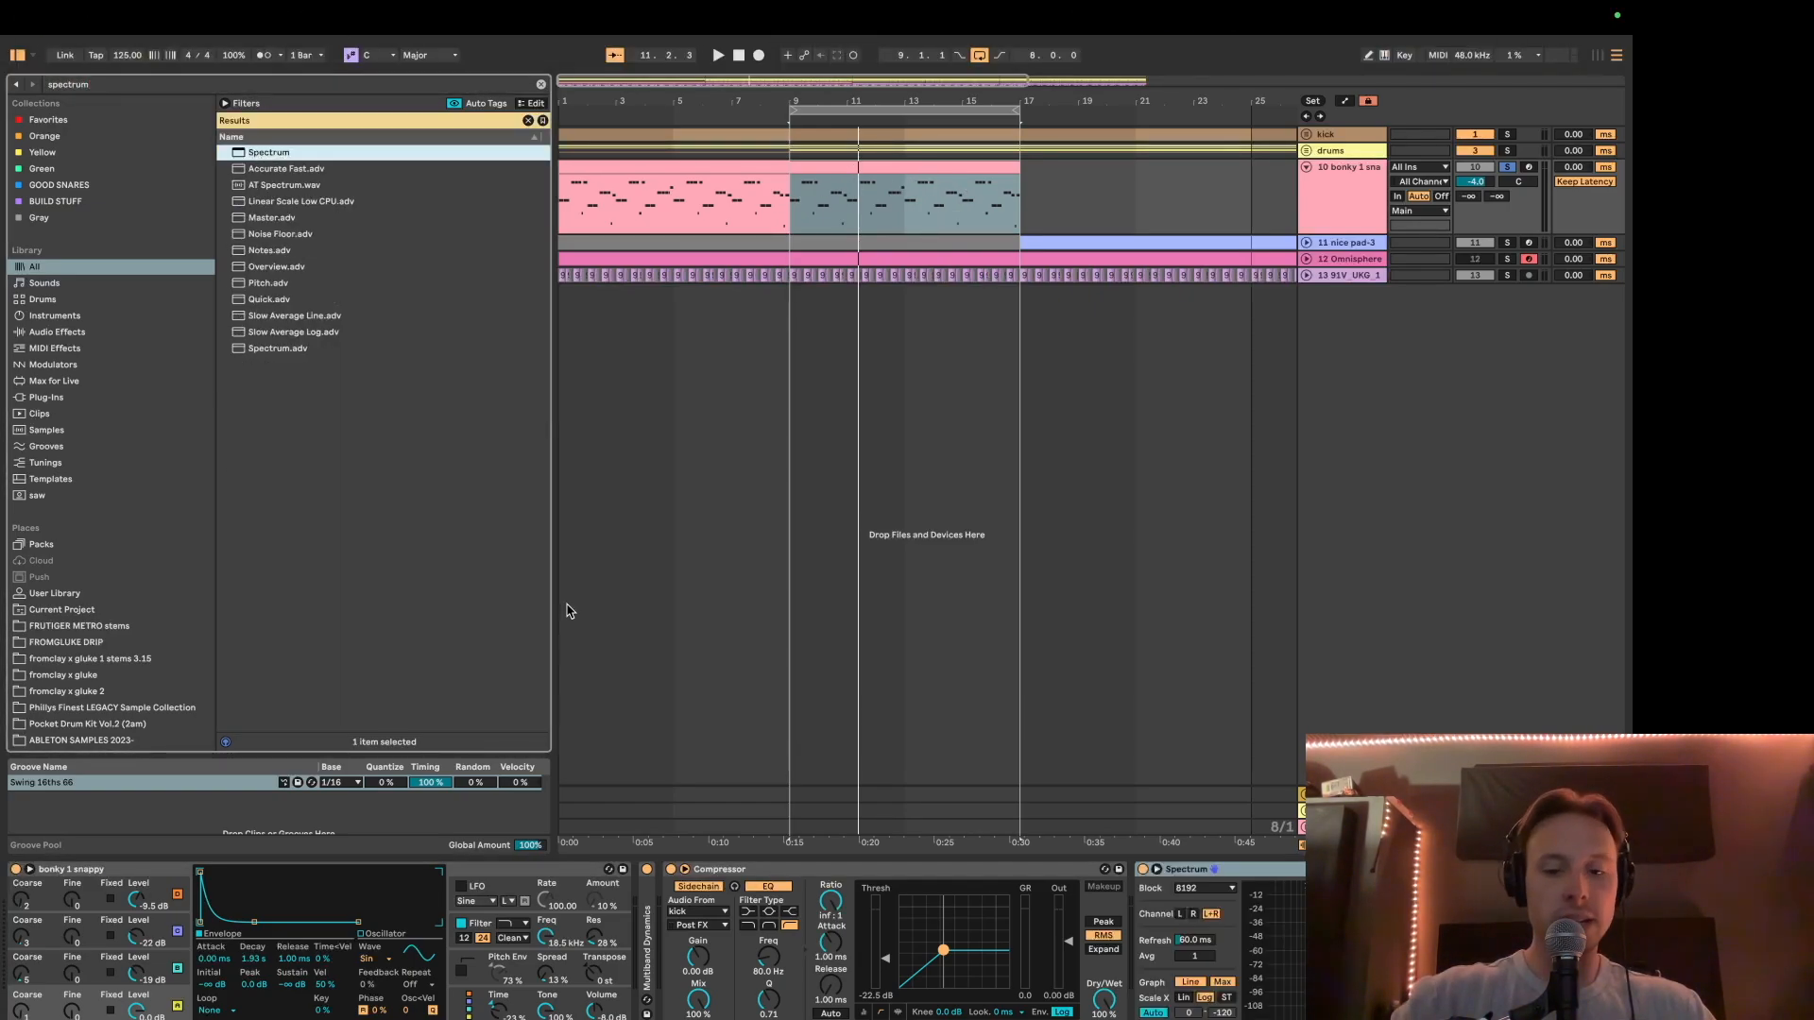
pyautogui.click(1213, 869)
pyautogui.press('space')
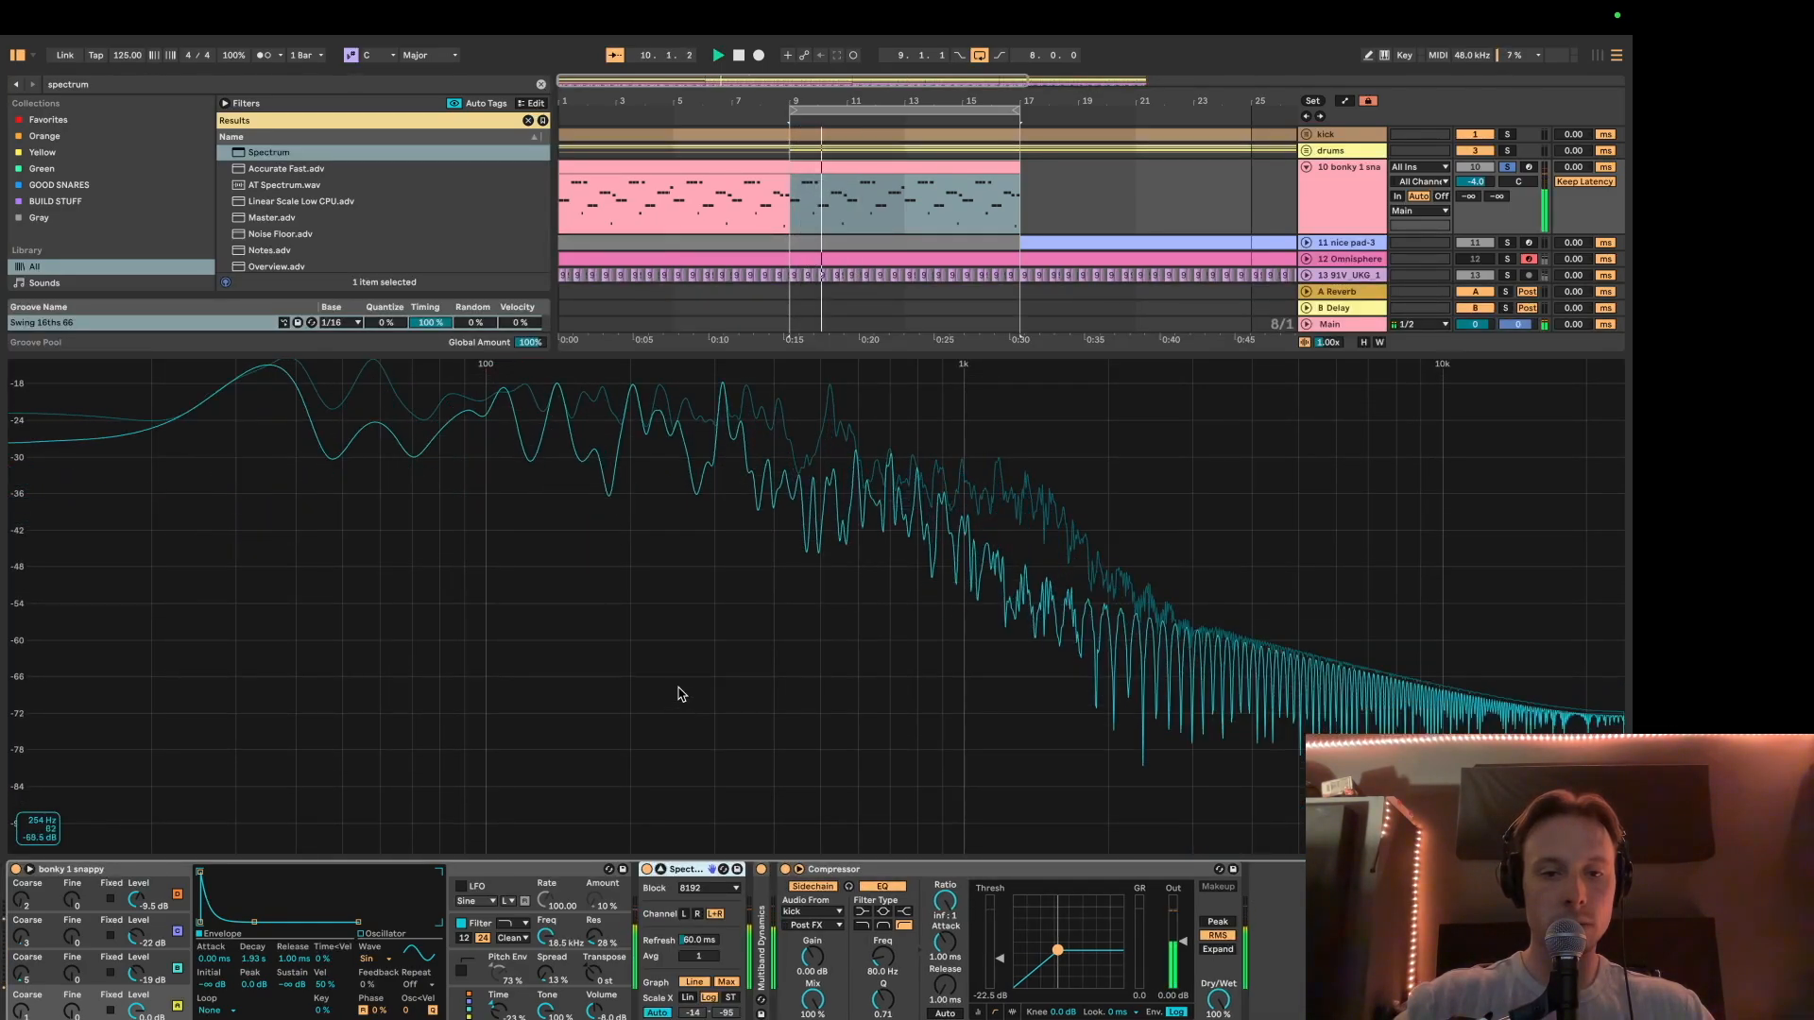
pyautogui.press('space')
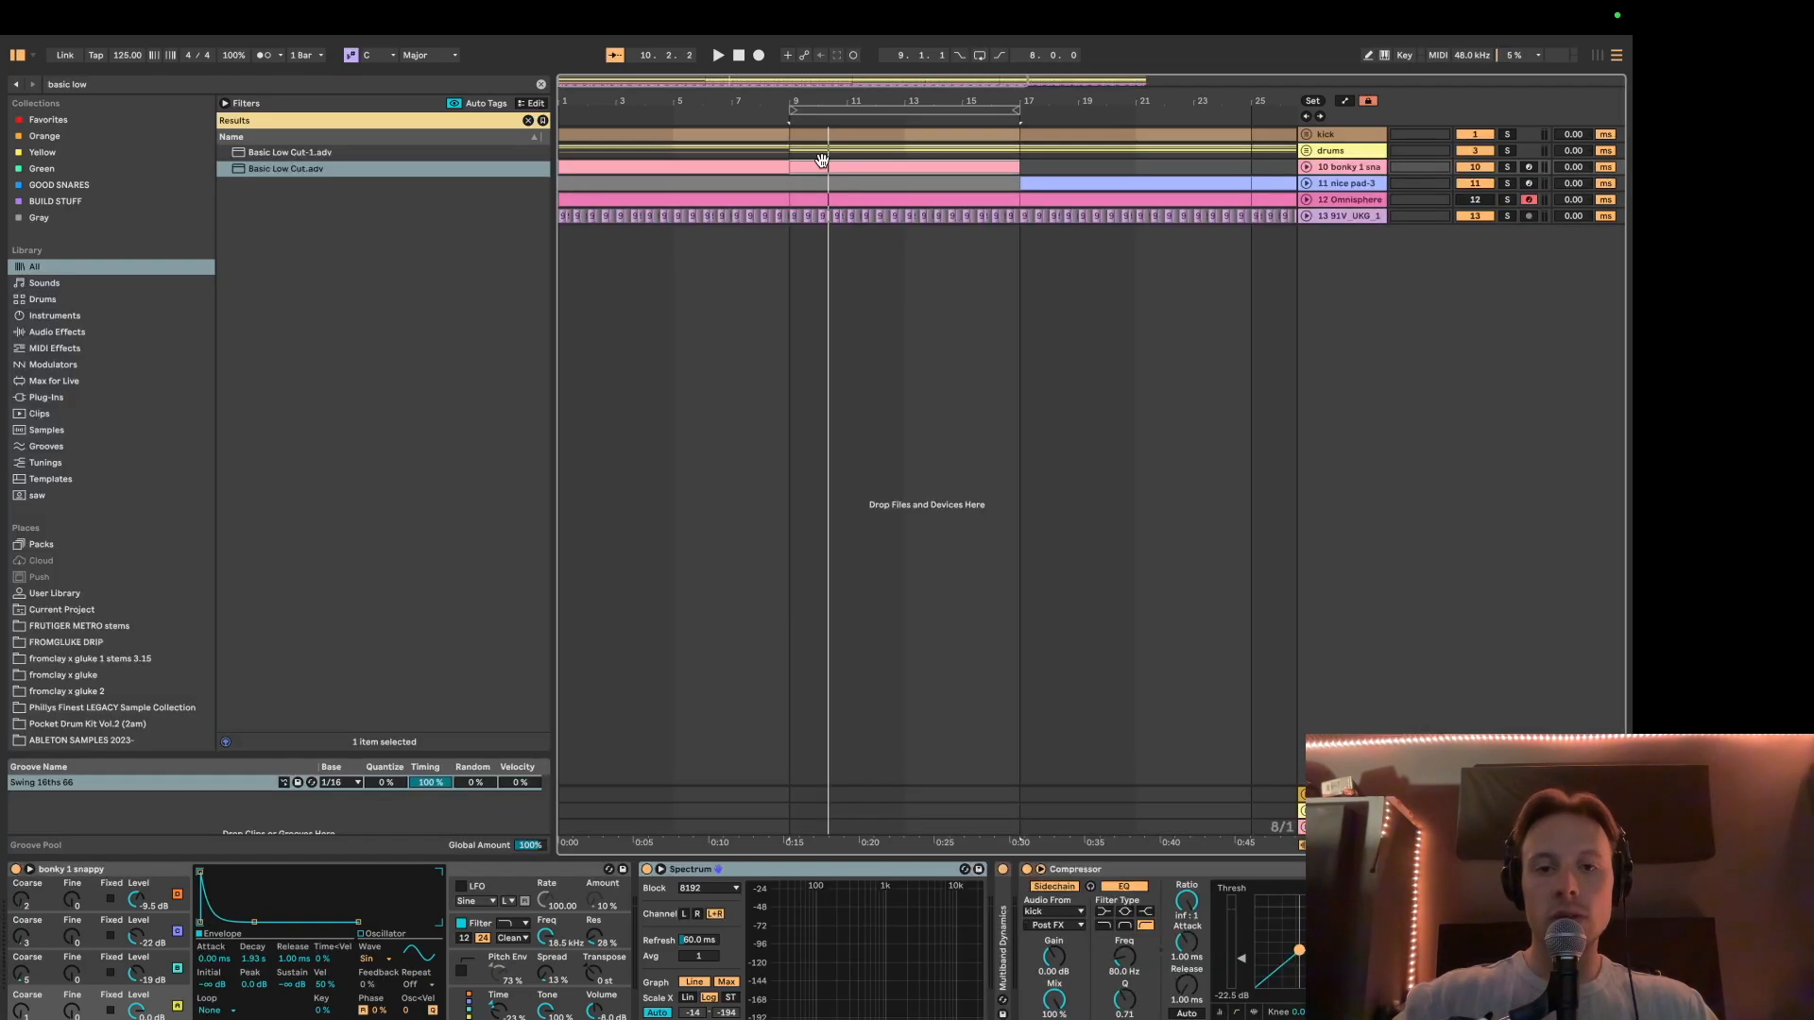
# Step: Turn looping back on and bypass the bass track's sidechain Compressor, auditioning the loop with the full mix
pyautogui.hotkey('ctrl', 'l')
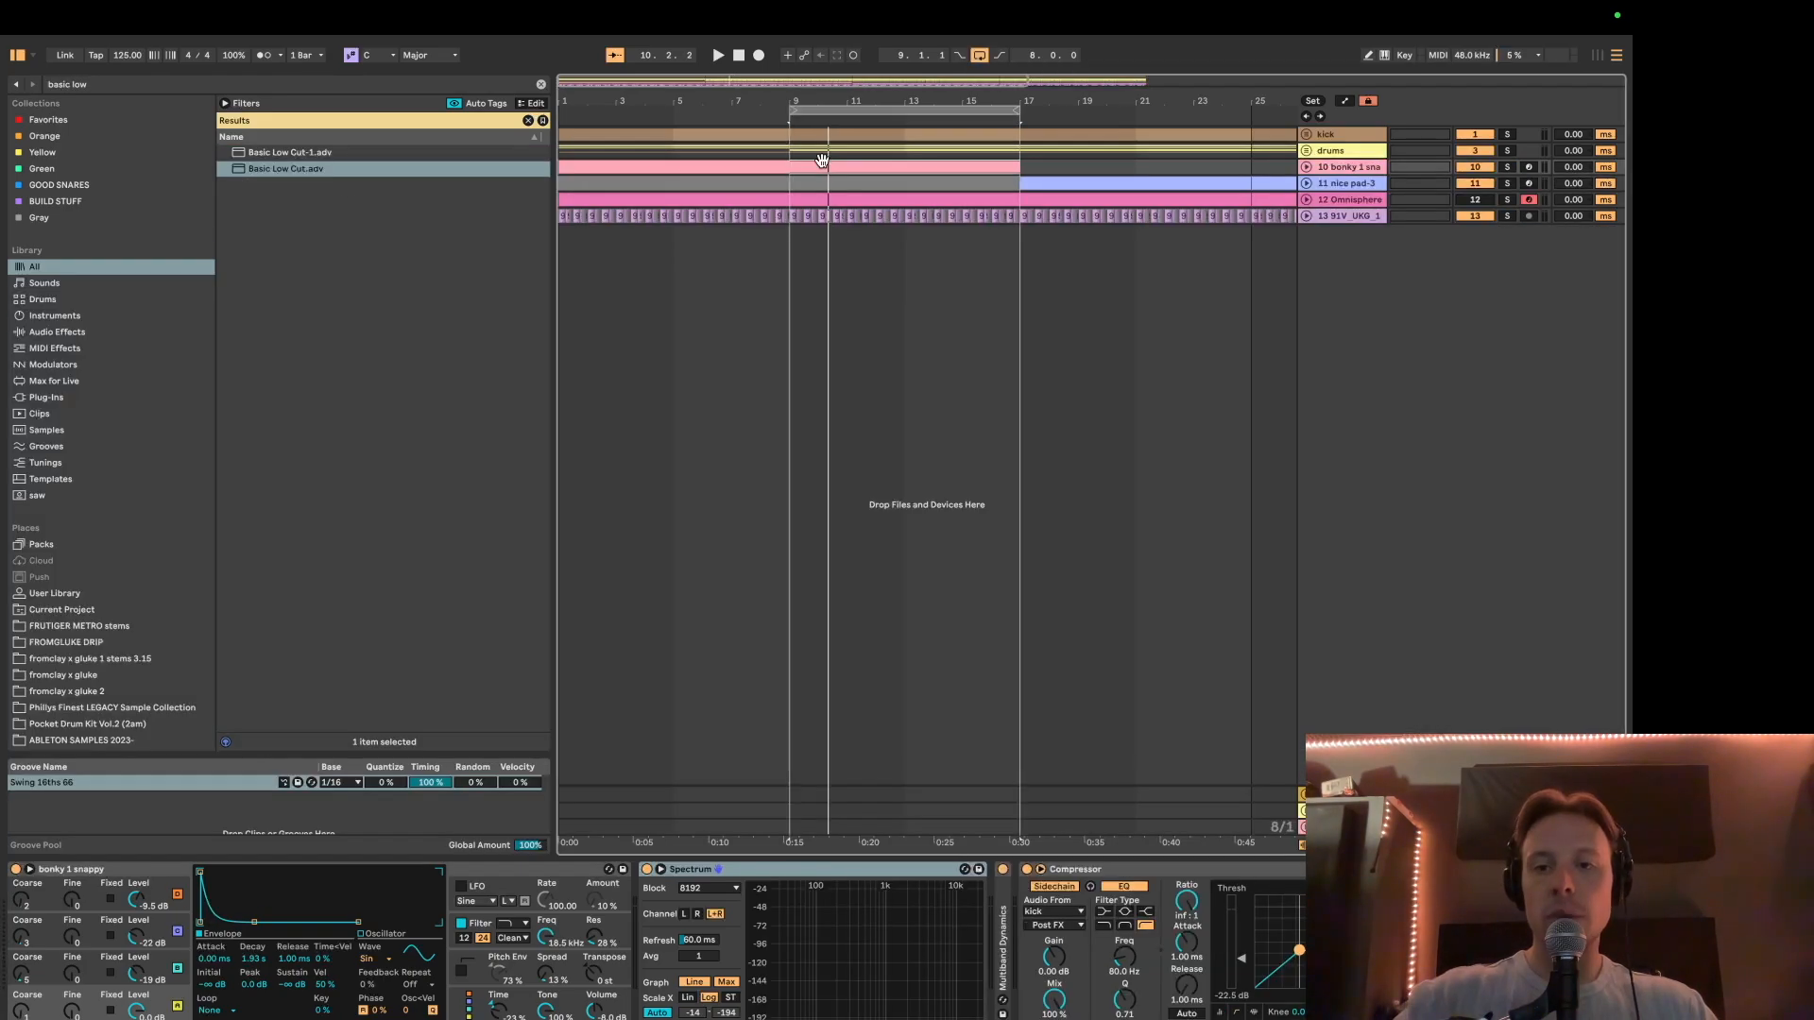
pyautogui.click(1026, 870)
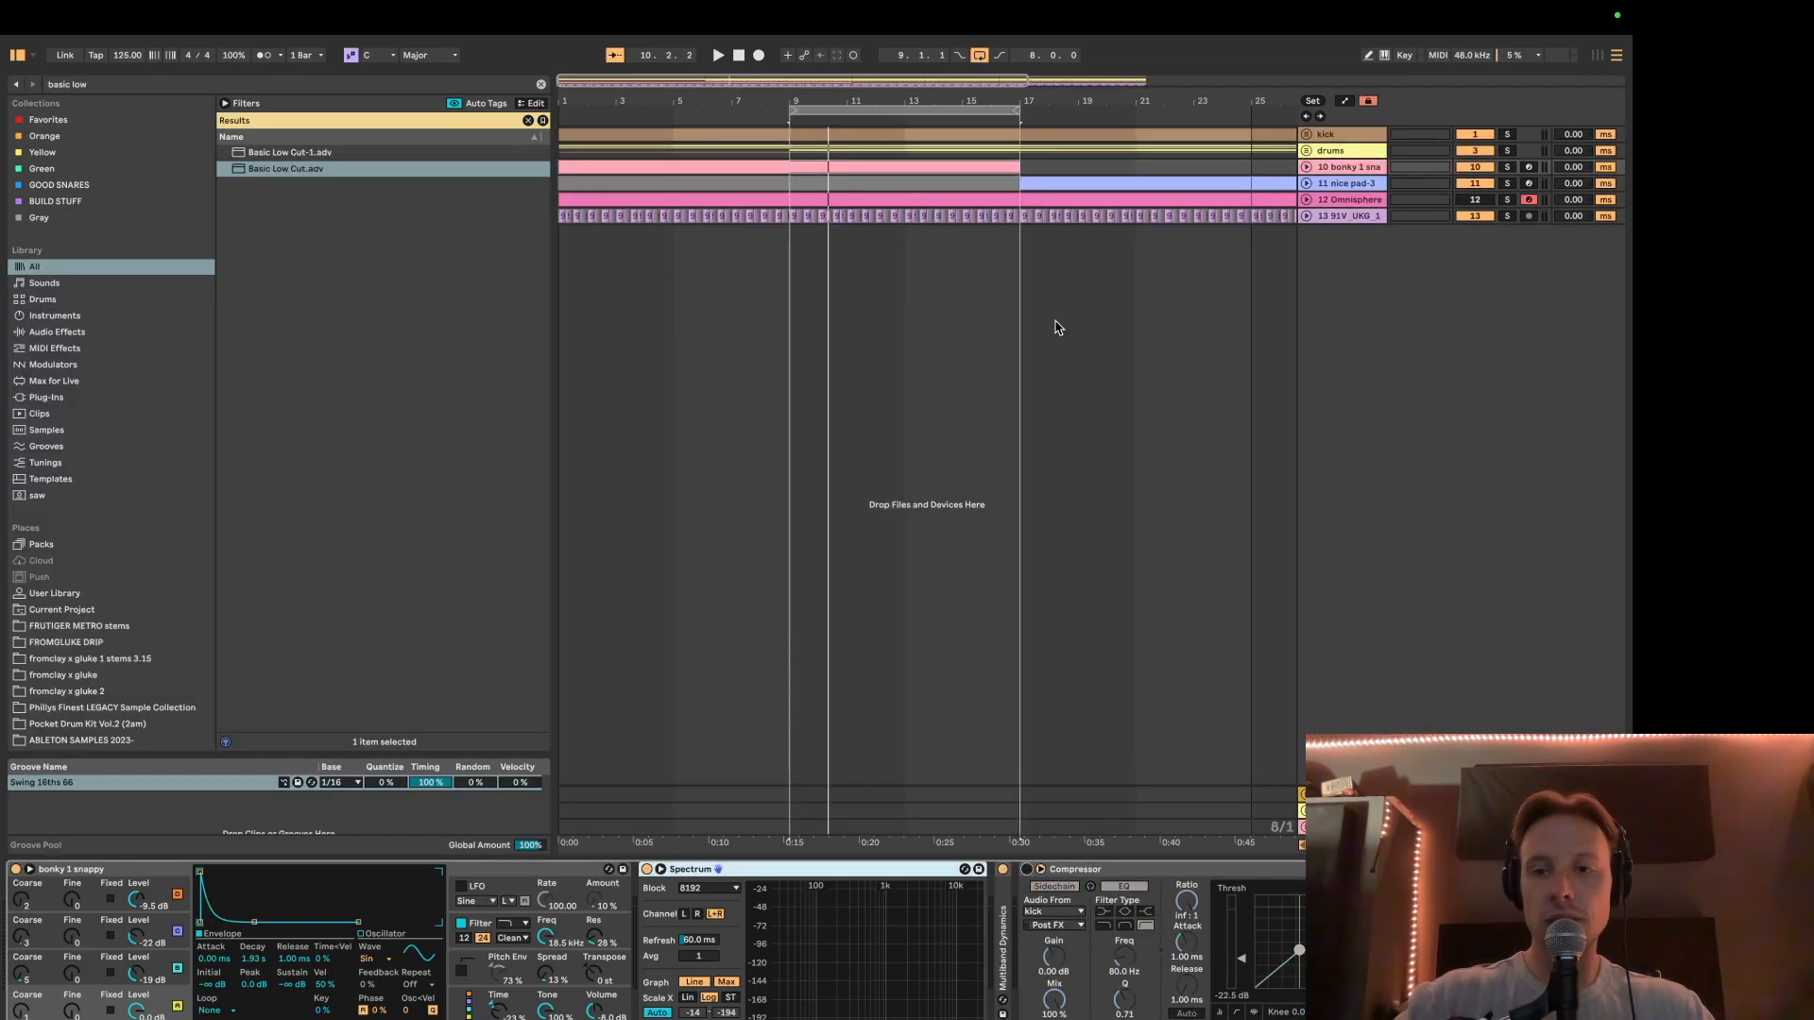
pyautogui.click(841, 162)
pyautogui.press('space')
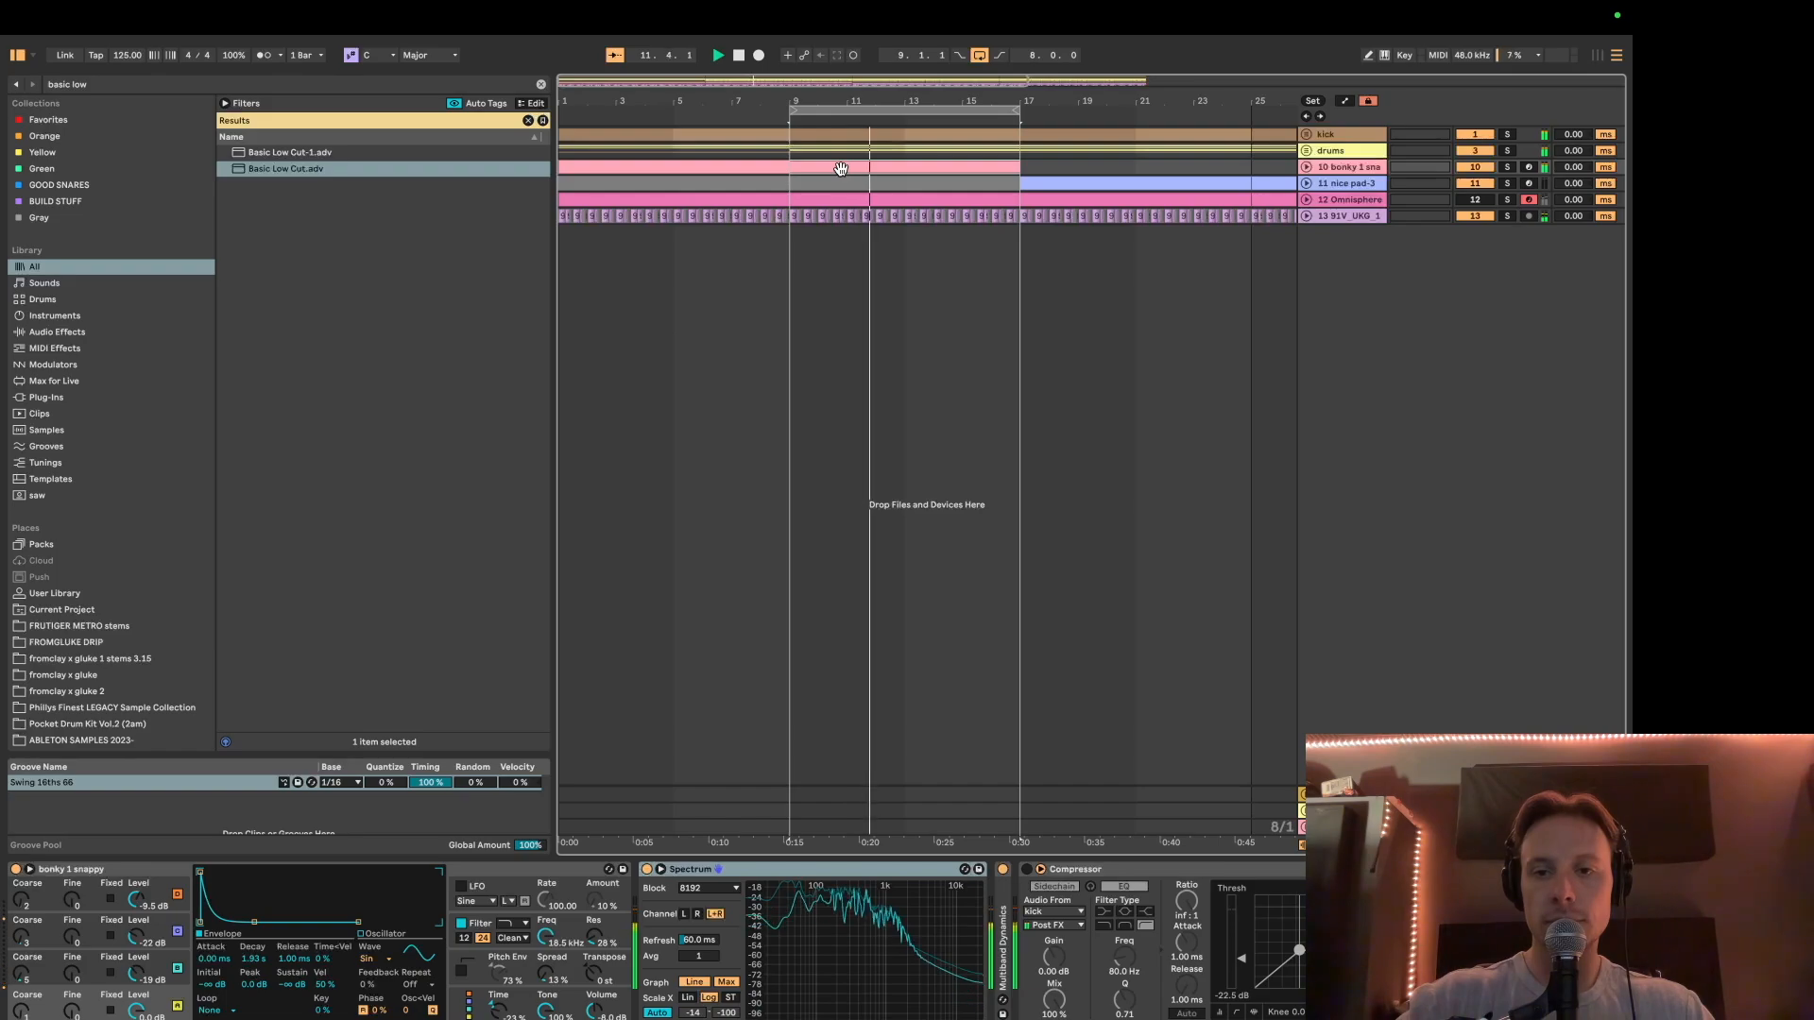
pyautogui.press('space')
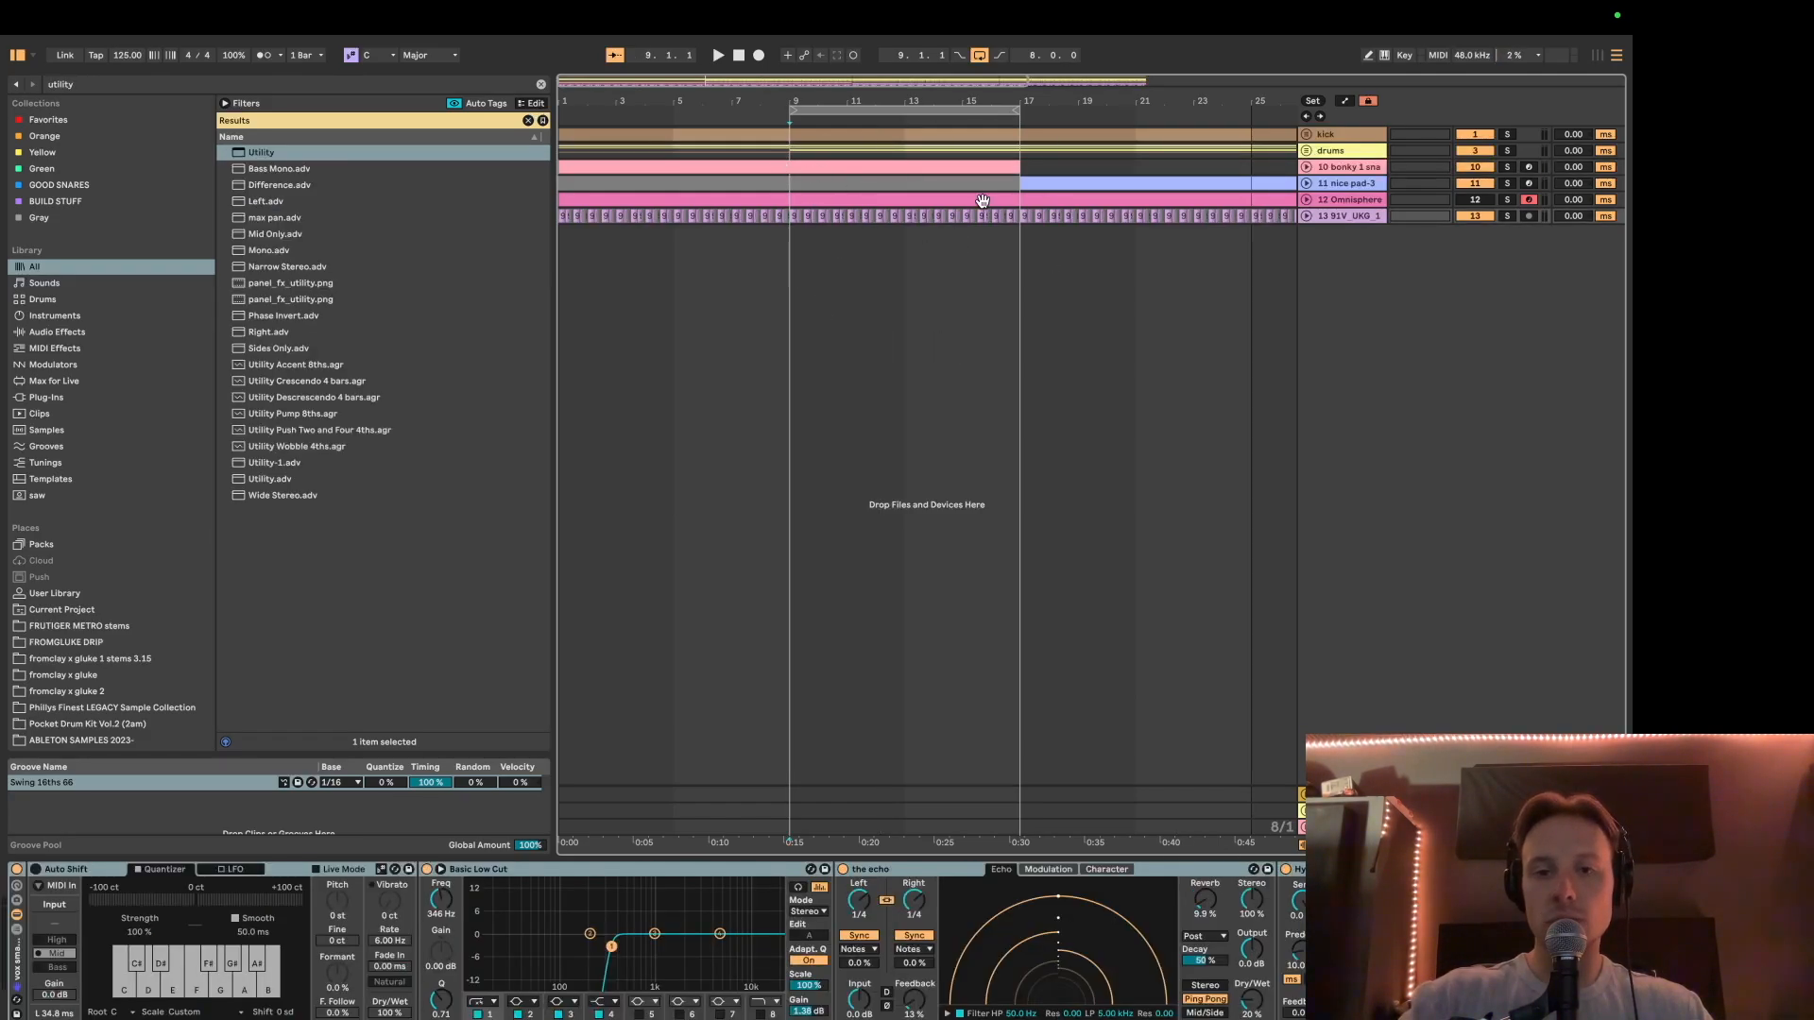
pyautogui.click(1361, 184)
pyautogui.click(788, 253)
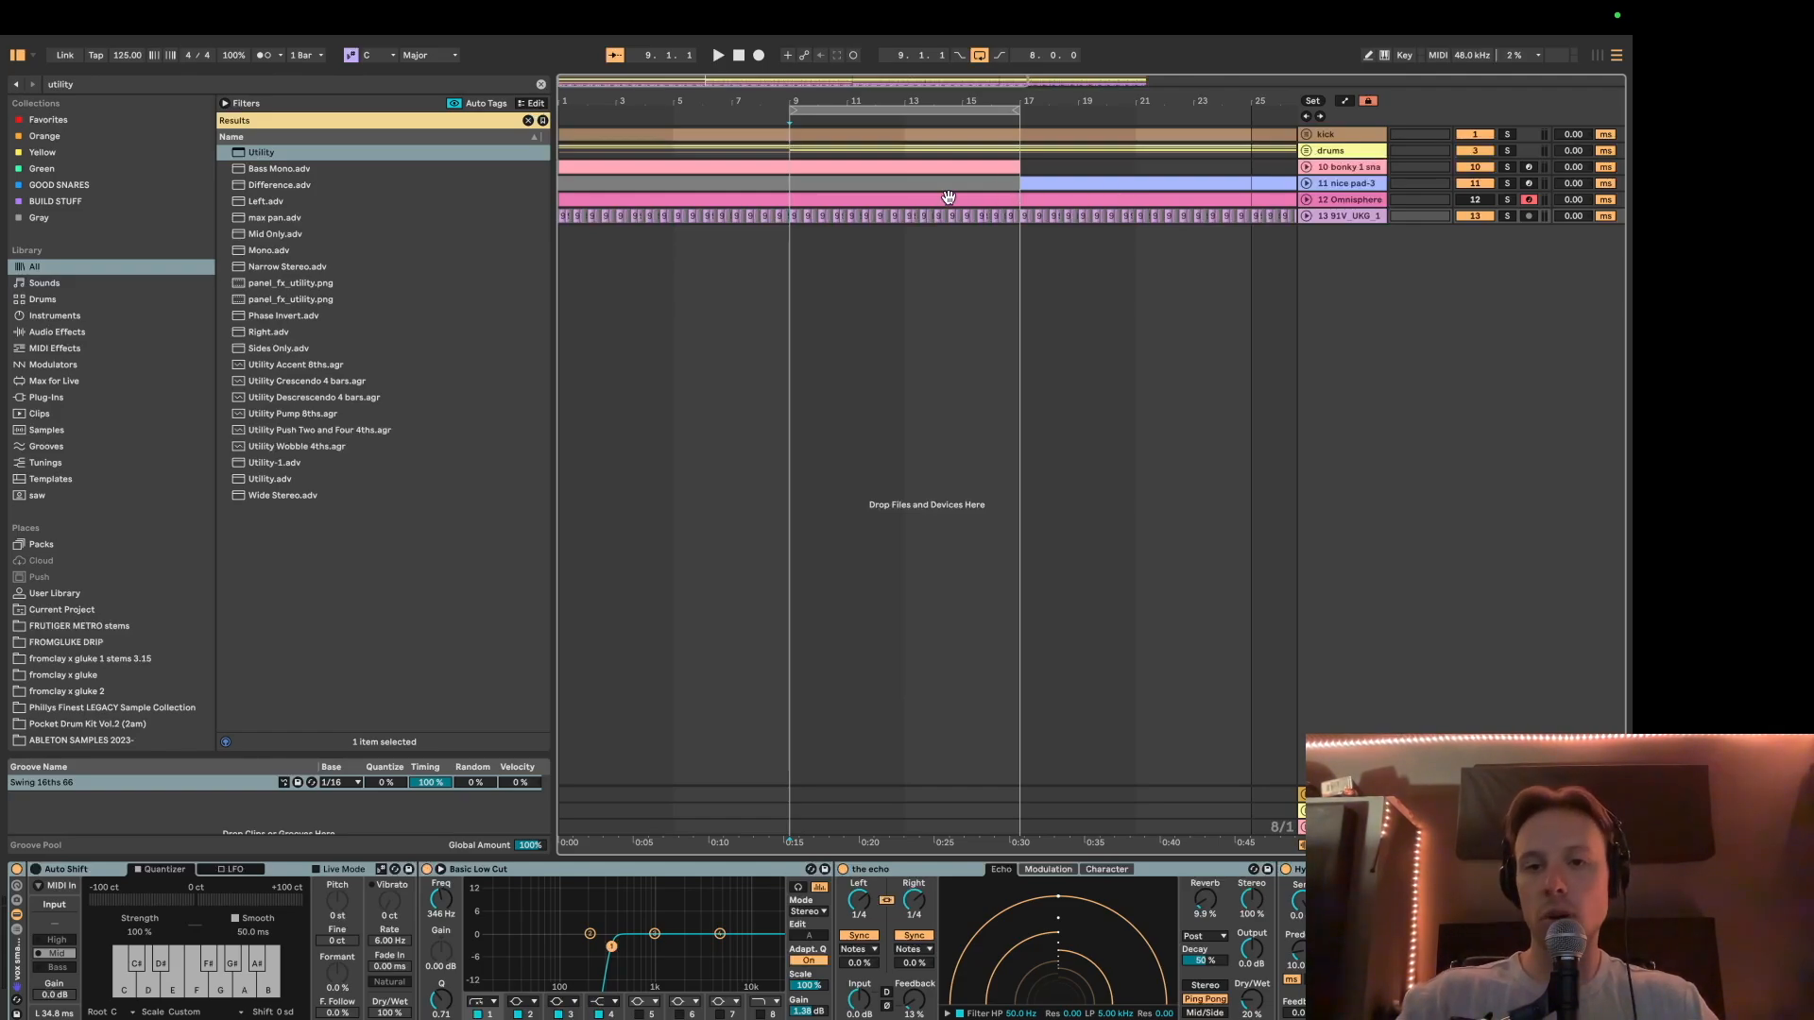
# Step: Switch to the other project containing the 1st drop marker and play it from bar 32
pyautogui.press('super+Tab')
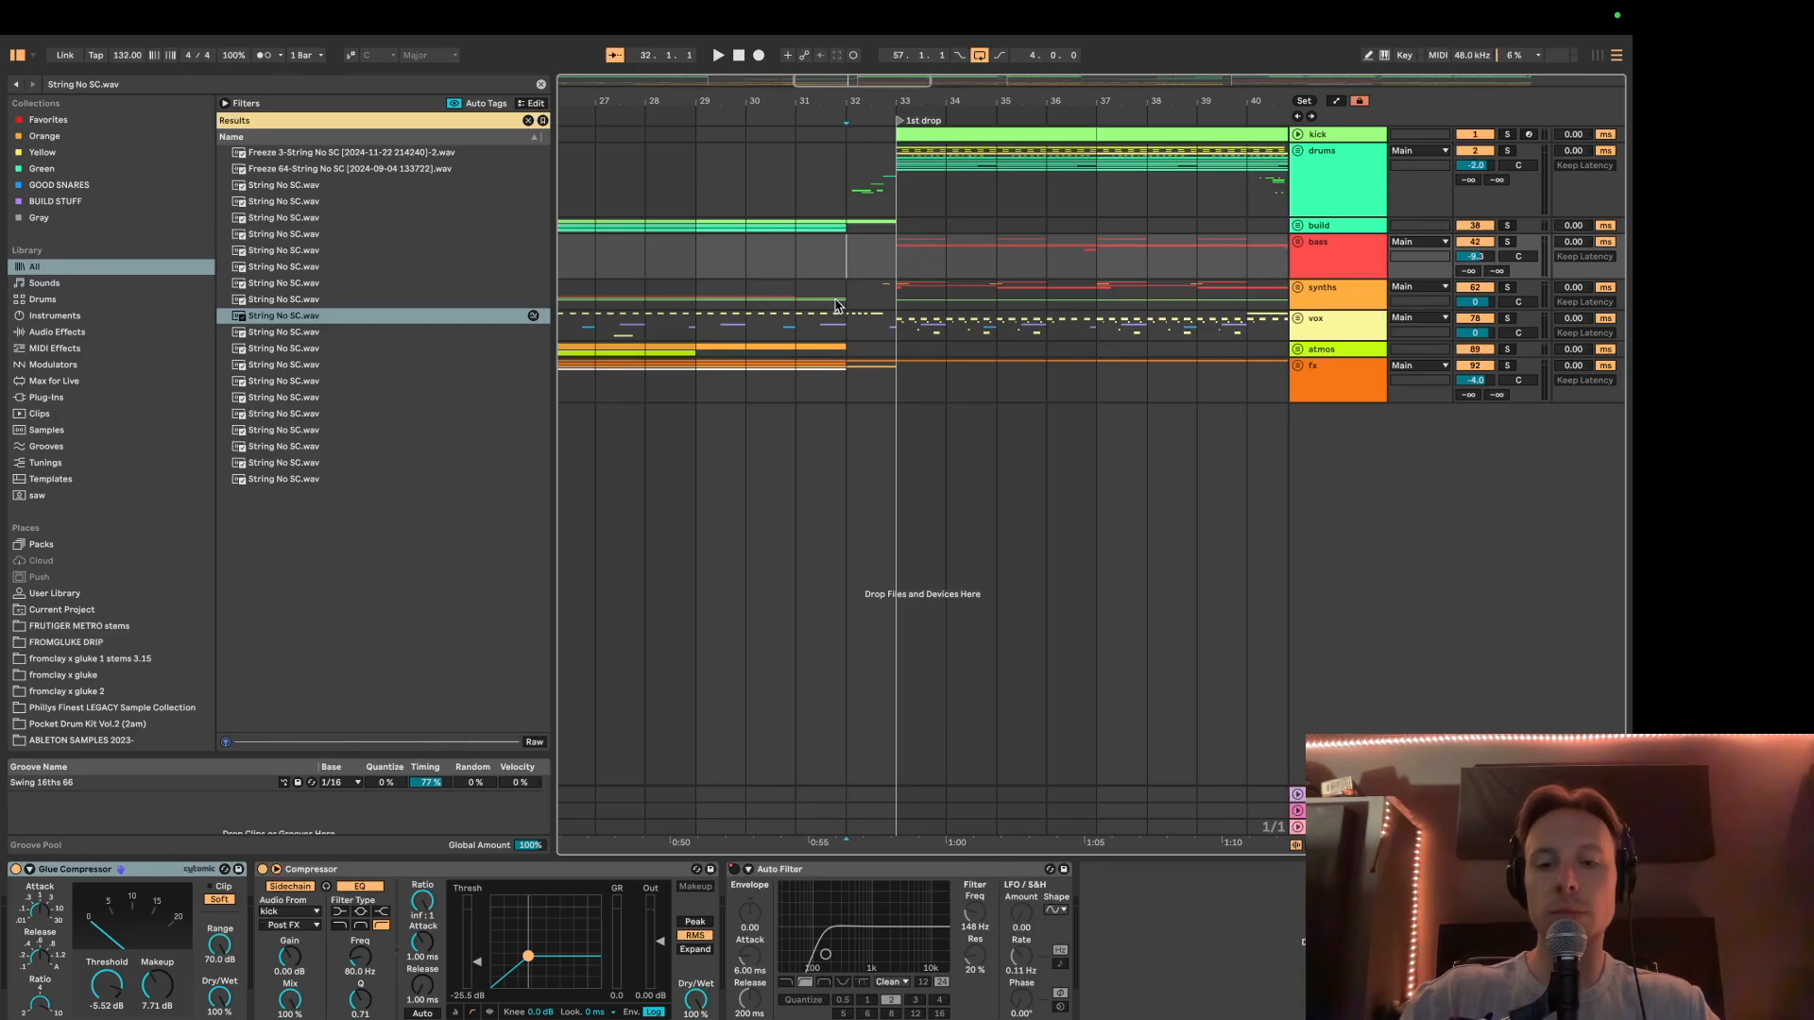
pyautogui.press('space')
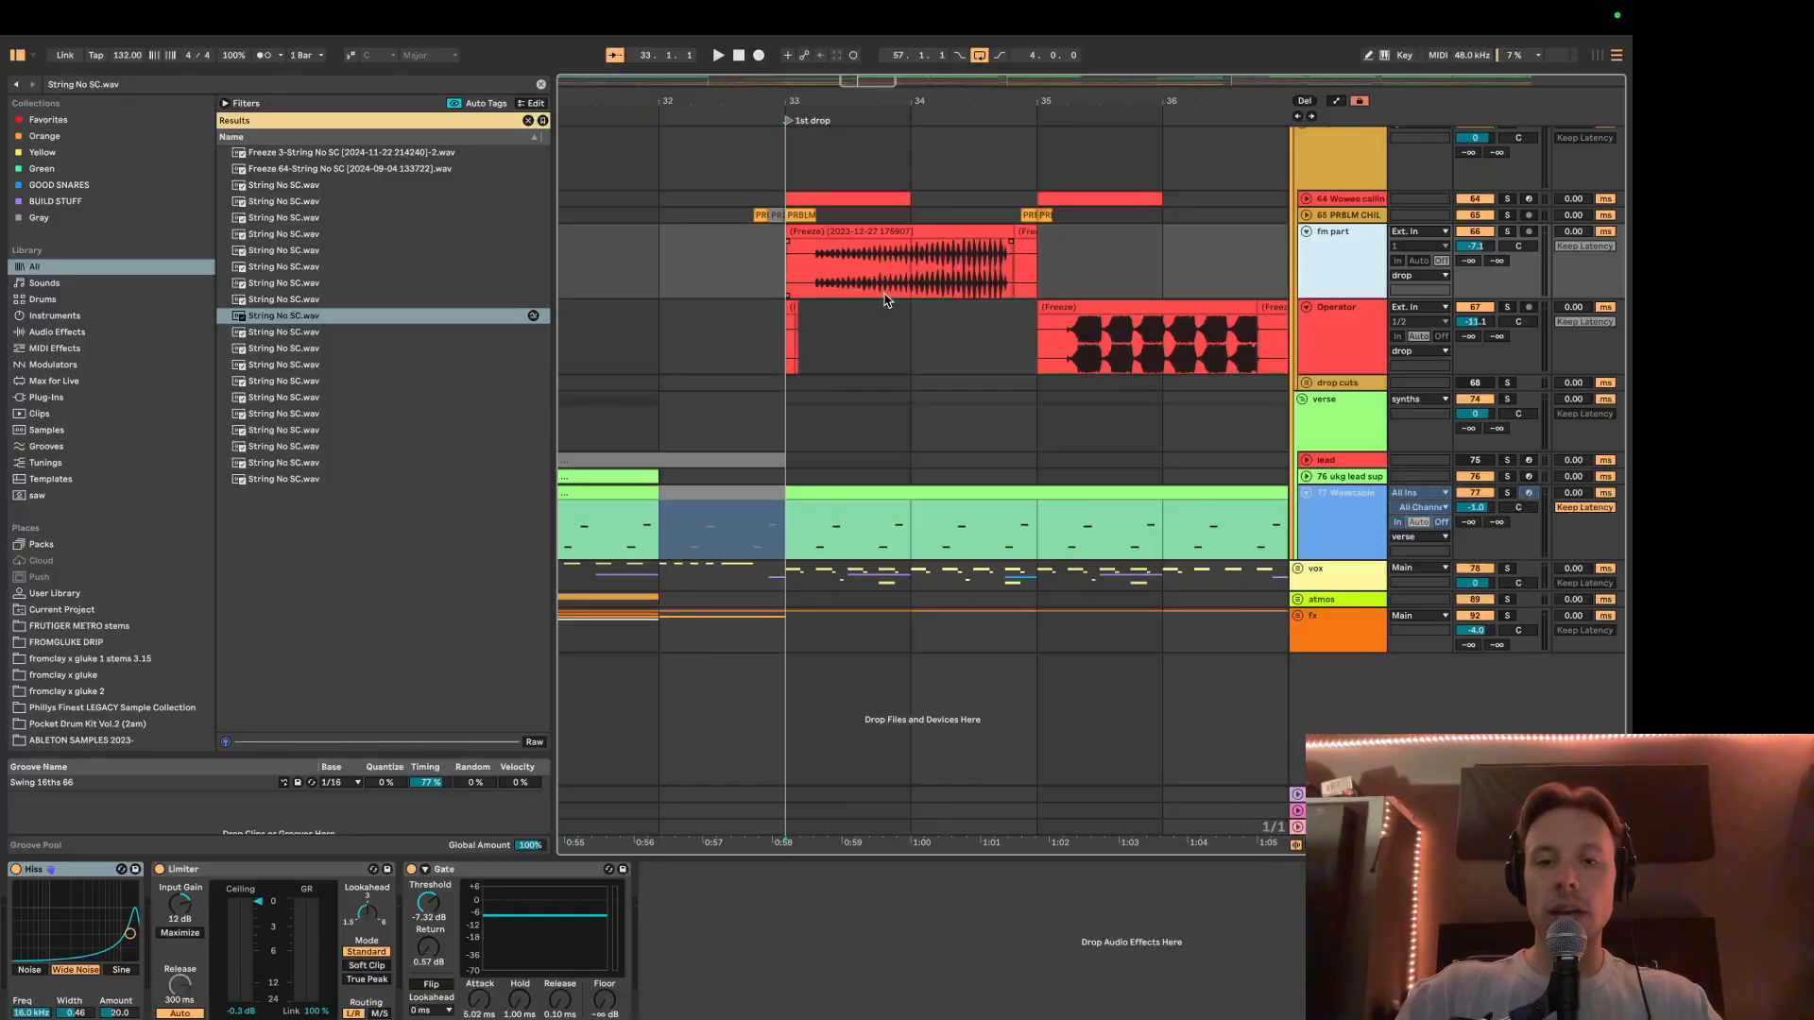
# Step: Select the fm part audio clip that starts at the 1st drop
pyautogui.scroll(5, 792, 273)
pyautogui.moveTo(1004, 273); pyautogui.dragTo(839, 266)
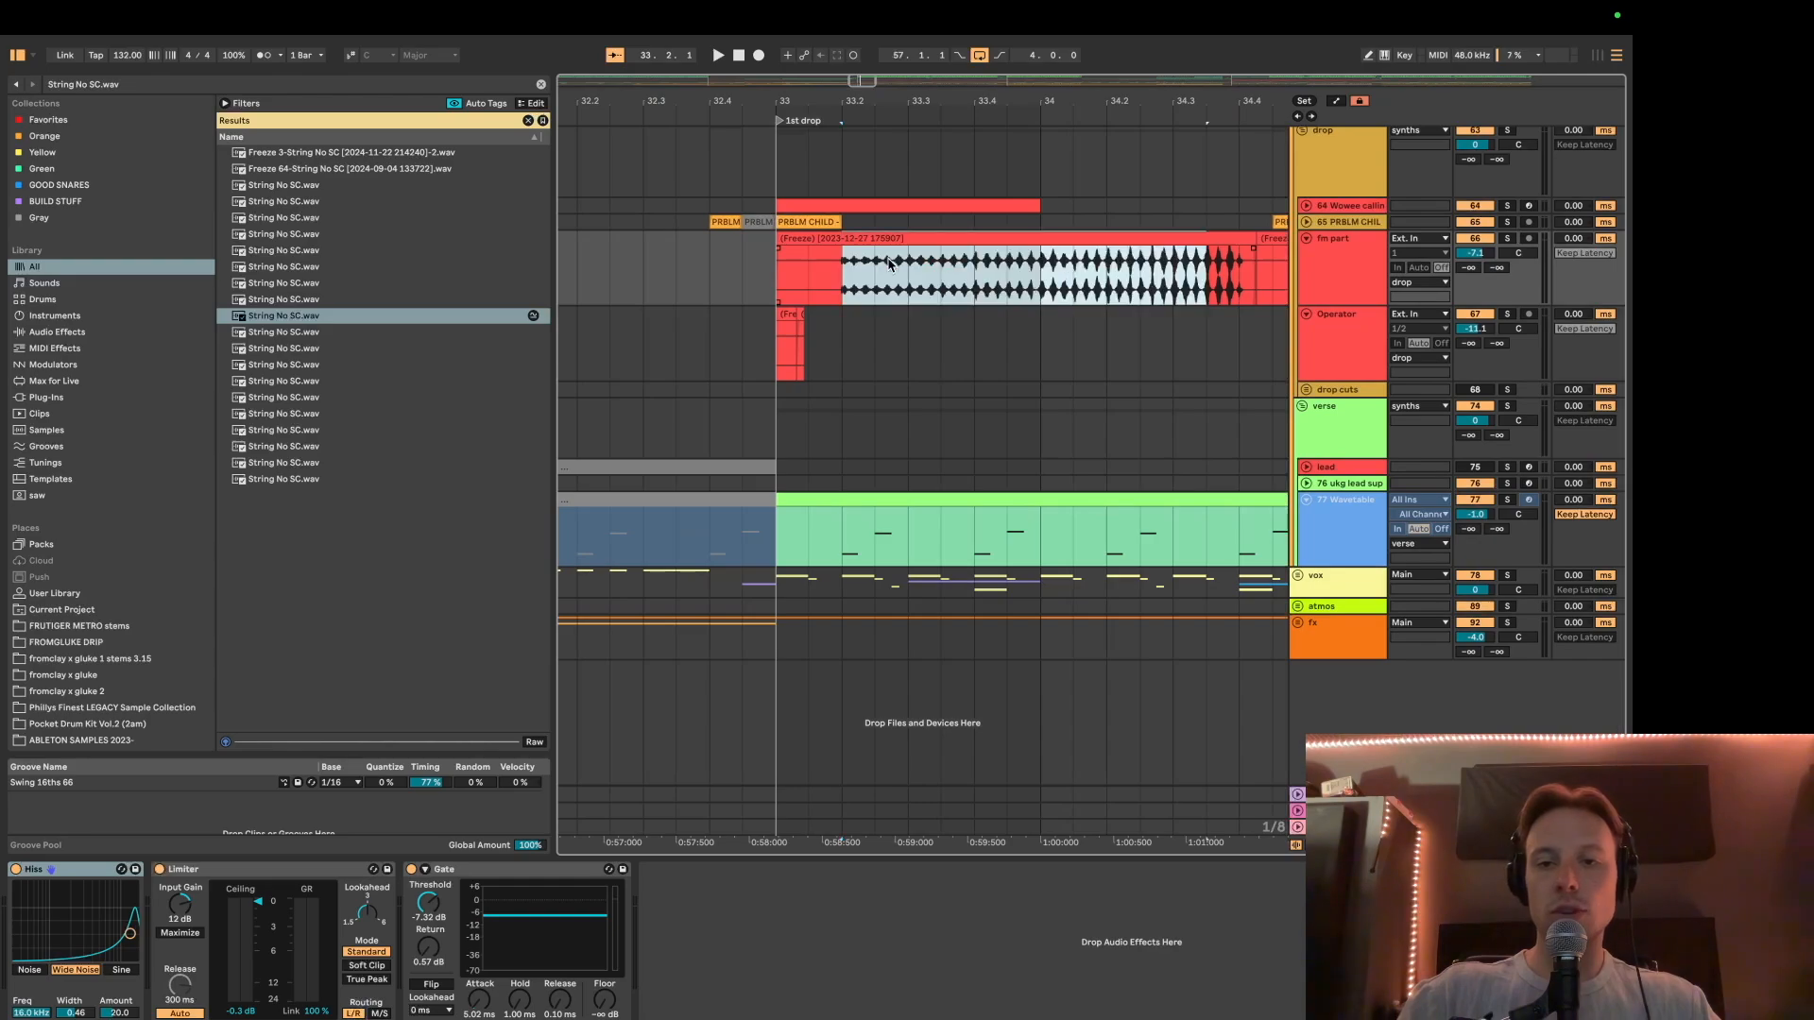
pyautogui.click(849, 277)
pyautogui.hscroll(3, 822, 283)
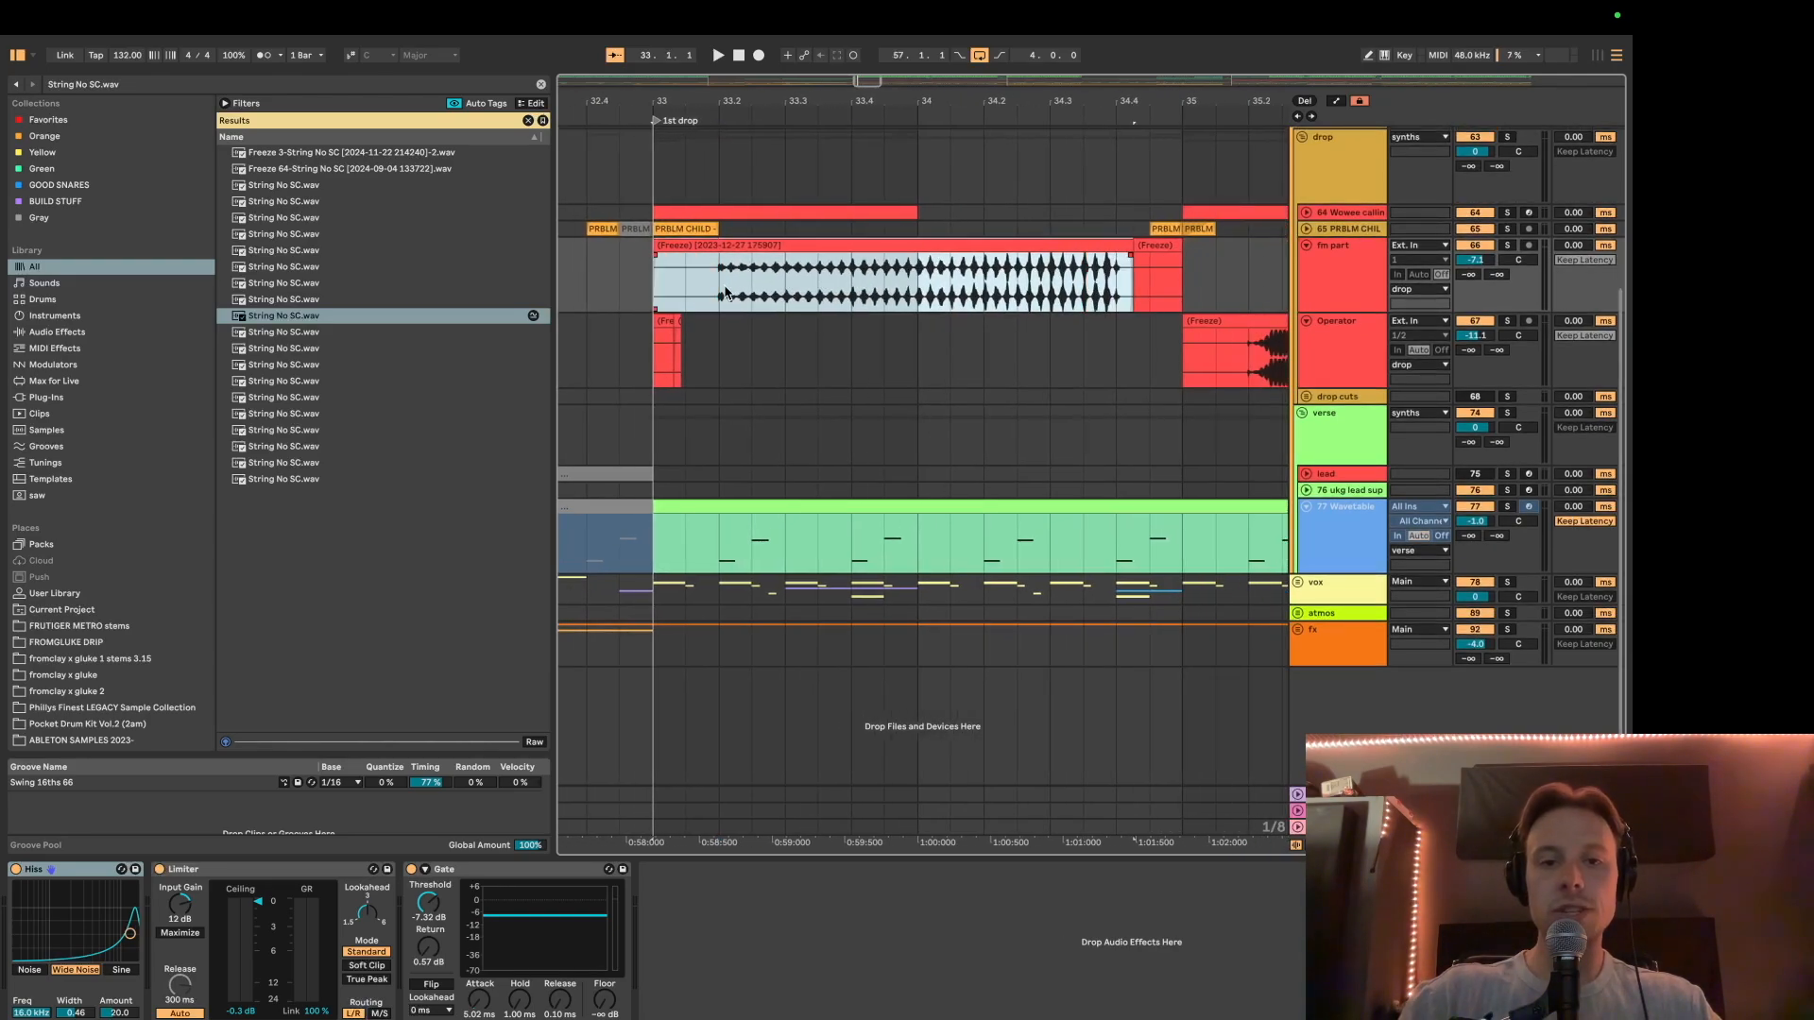
# Step: Audition the fm part clip at the 1st drop with its track soloed
pyautogui.hotkey('ctrl', '1')
pyautogui.click(702, 283)
pyautogui.scroll(2, 710, 354)
pyautogui.press('space')
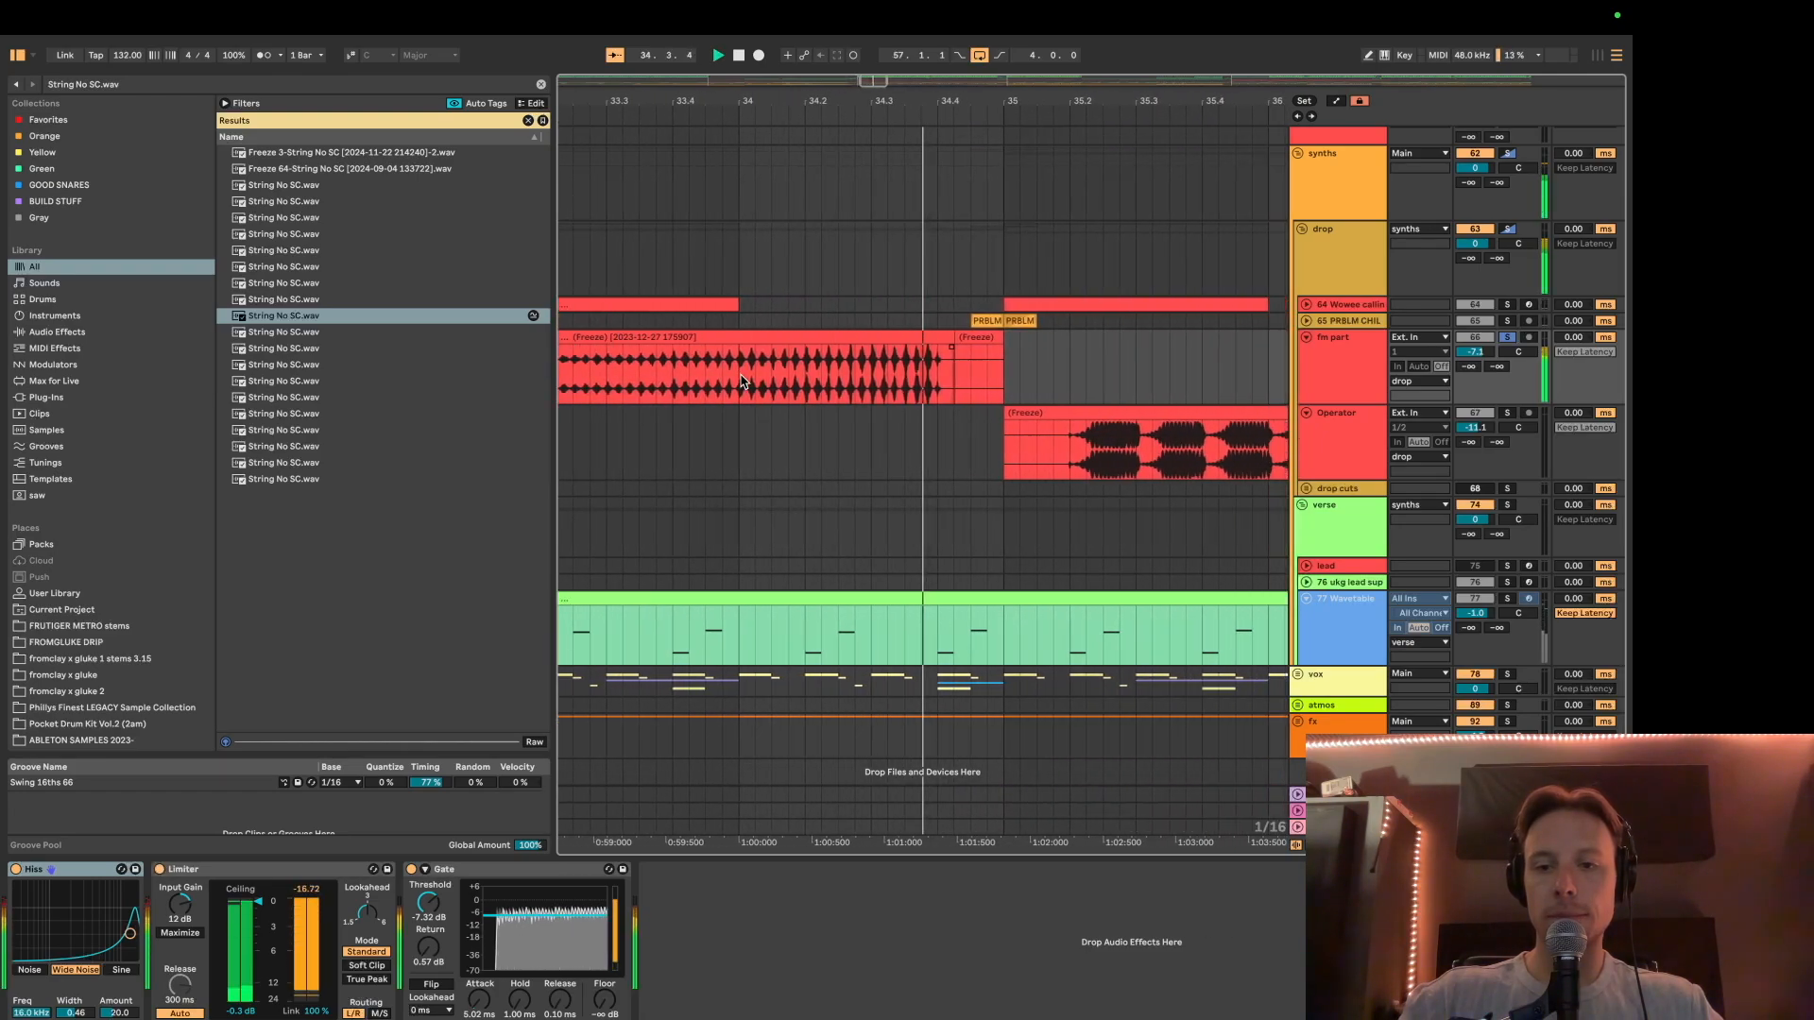
pyautogui.press('-')
pyautogui.press('-')
pyautogui.press('space')
# Step: Audition the Operator track's clip at bar 35 with its track soloed
pyautogui.click(855, 441)
pyautogui.press('space')
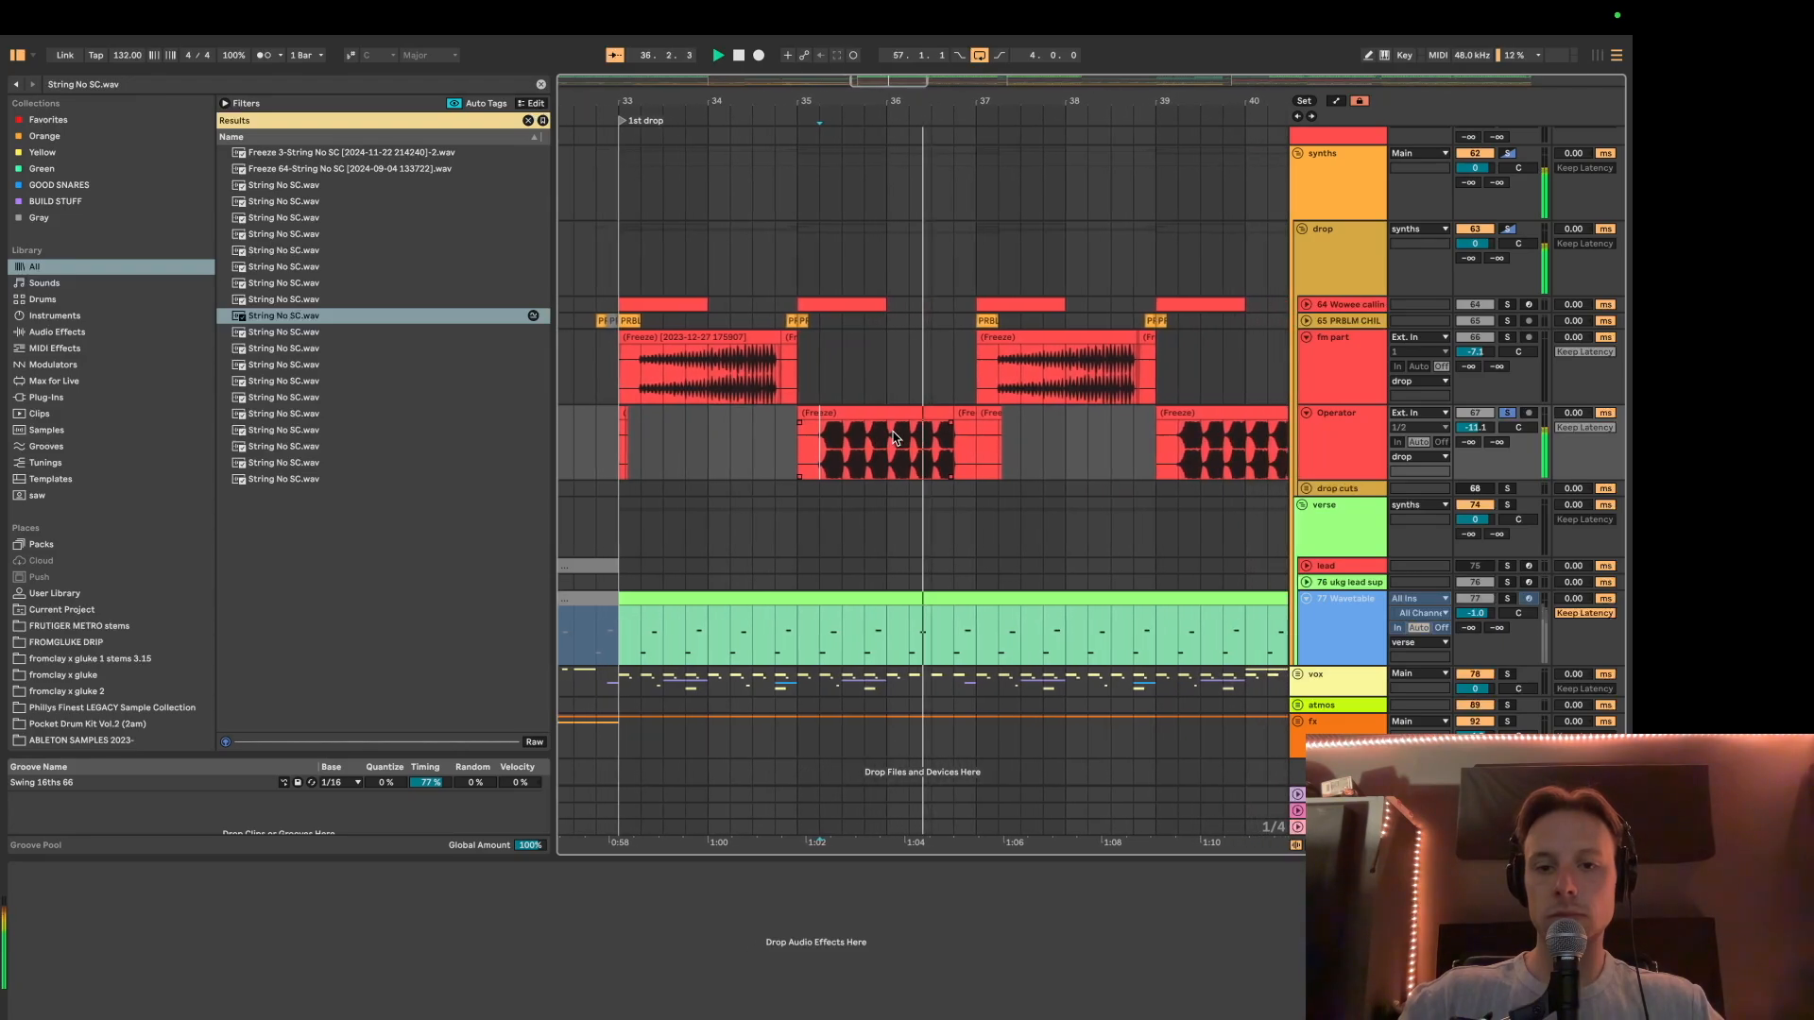
pyautogui.press('space')
pyautogui.scroll(1, 785, 422)
pyautogui.click(785, 422)
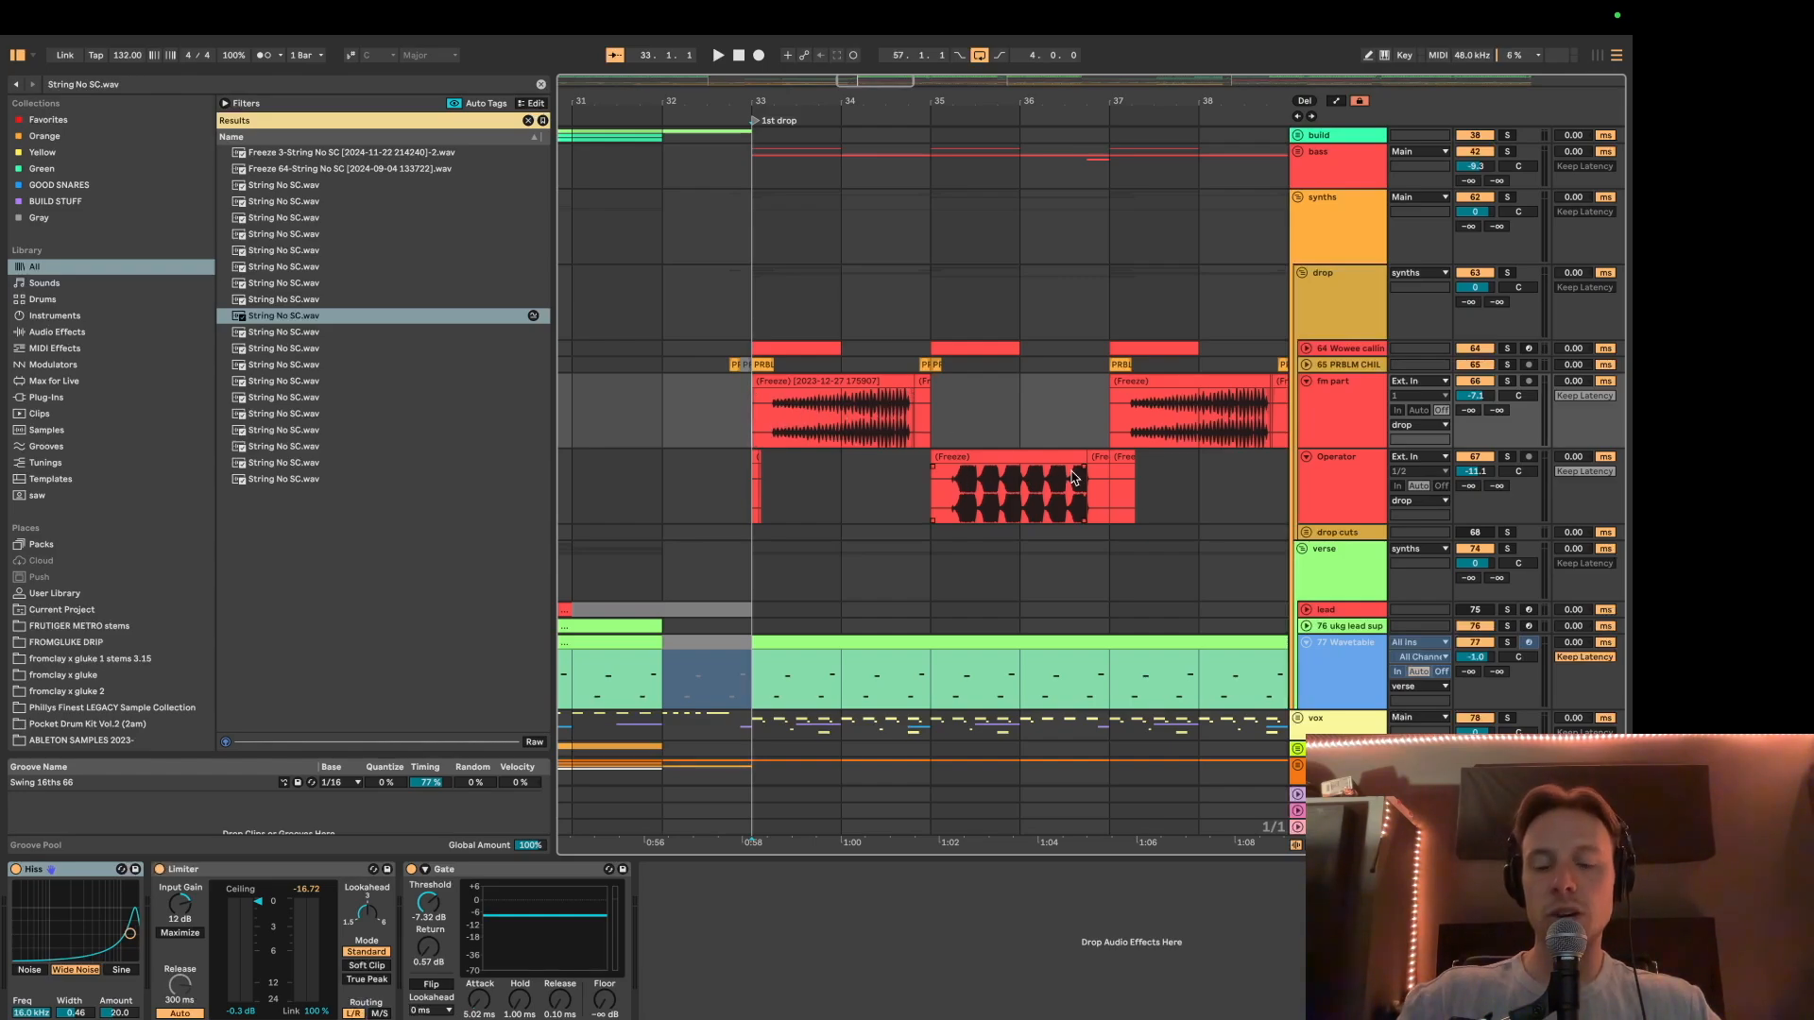
# Step: Highlight the fm part waveform from 33.2 to just past bar 34, and place the insertion point at bar 34
pyautogui.scroll(5, 808, 440)
pyautogui.moveTo(669, 421); pyautogui.dragTo(1016, 427)
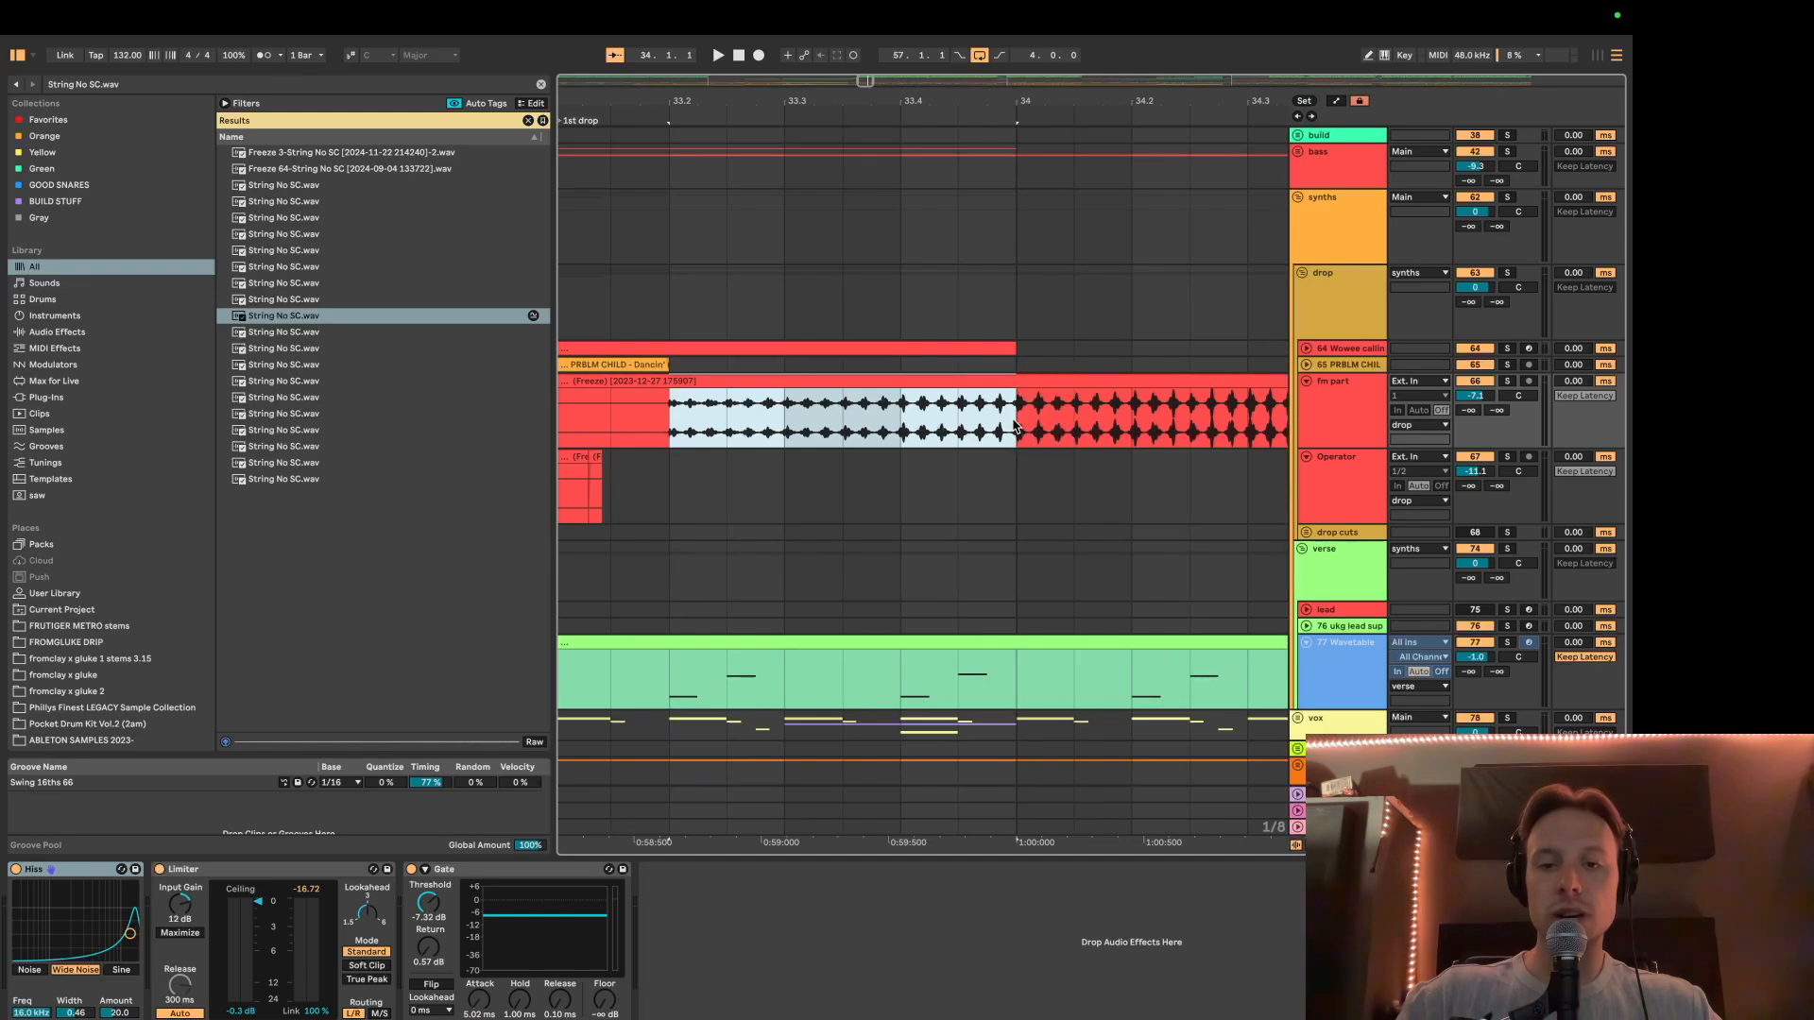
pyautogui.moveTo(671, 425); pyautogui.dragTo(1073, 427)
pyautogui.scroll(-4, 958, 436)
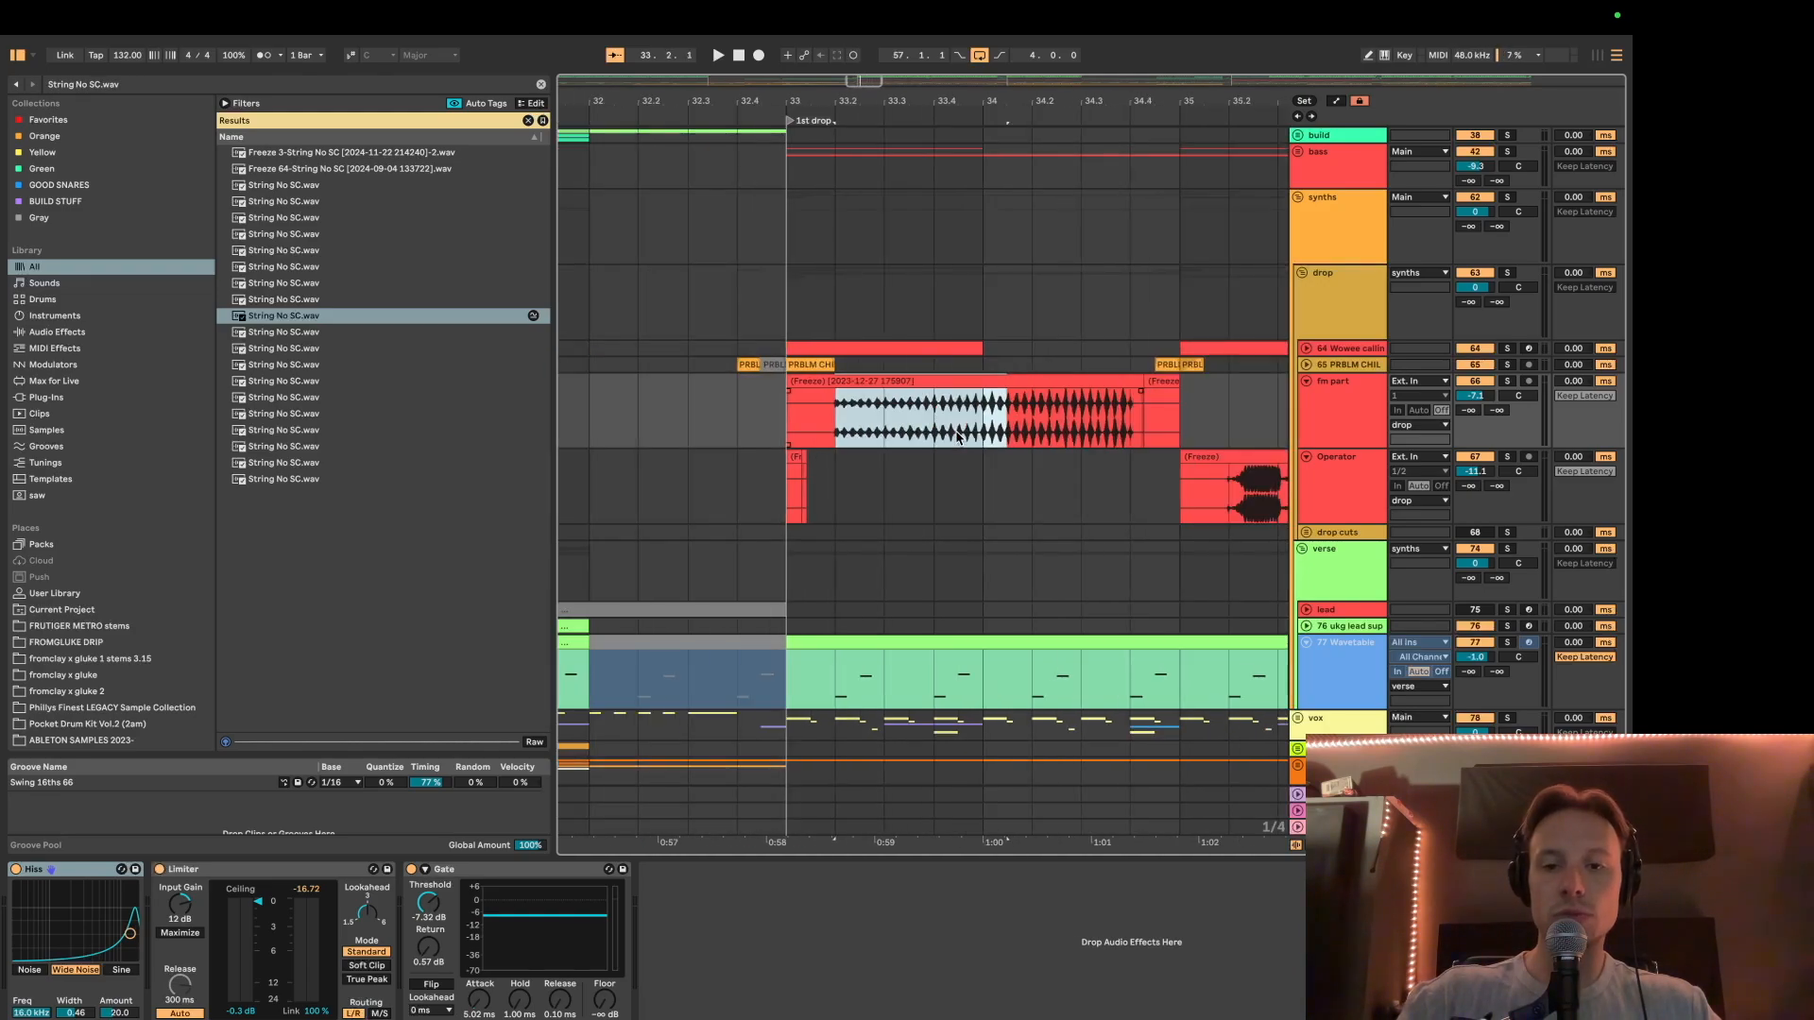
pyautogui.click(976, 431)
pyautogui.hscroll(3, 978, 429)
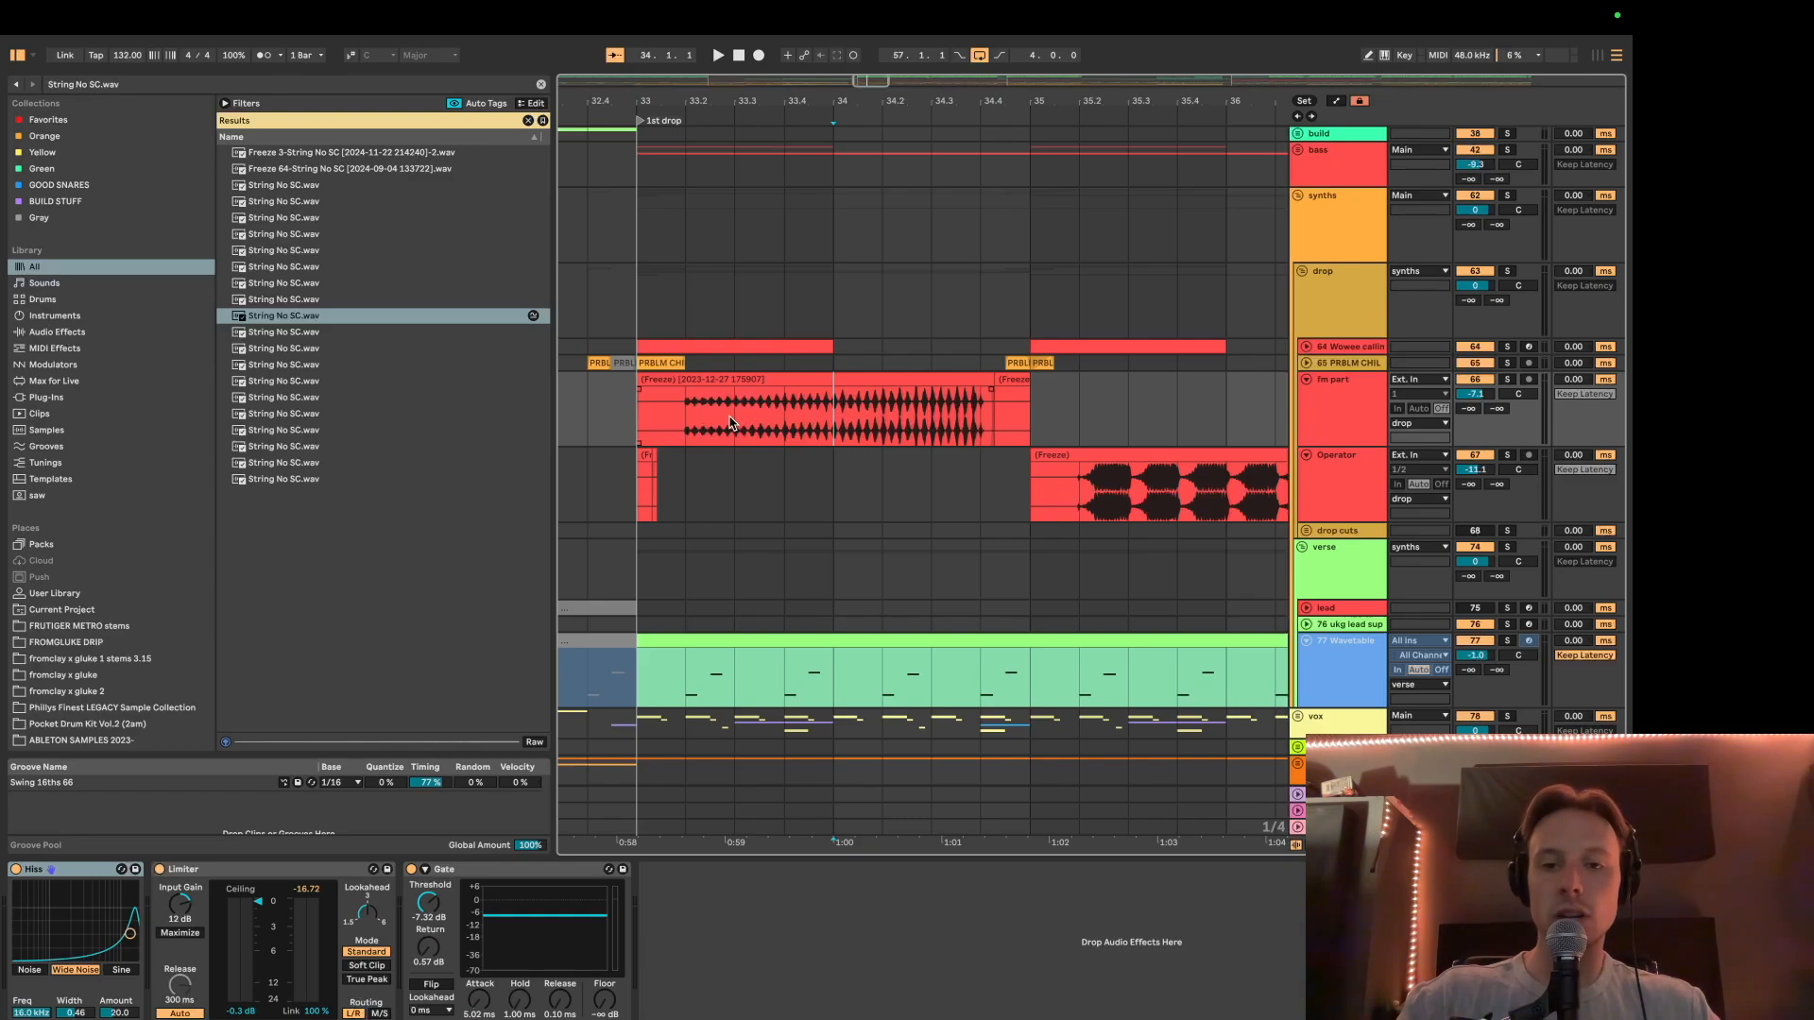
# Step: Expand the bass group and its drop 1 subgroup, and place the insertion point at 33.2 in the sub clip
pyautogui.scroll(5, 730, 422)
pyautogui.click(1352, 252)
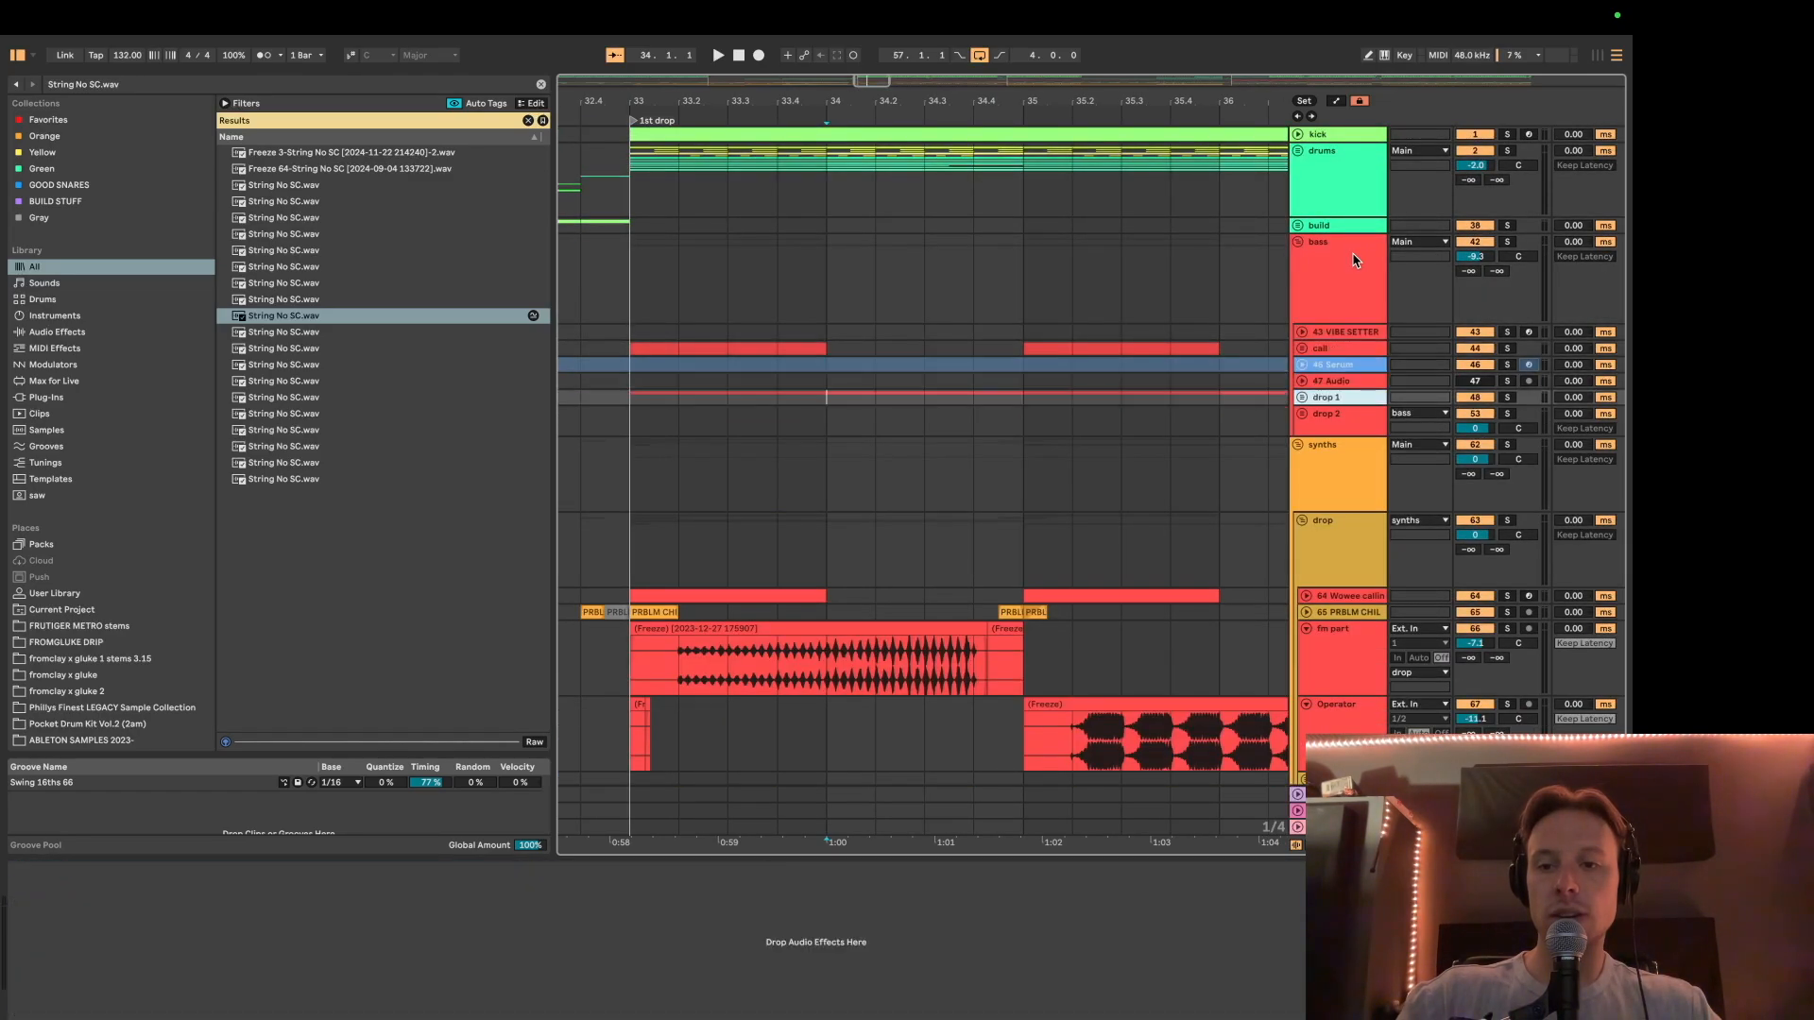
pyautogui.press('Right')
pyautogui.press('Down')
pyautogui.scroll(5, 728, 530)
pyautogui.hscroll(-3, 728, 530)
pyautogui.click(768, 477)
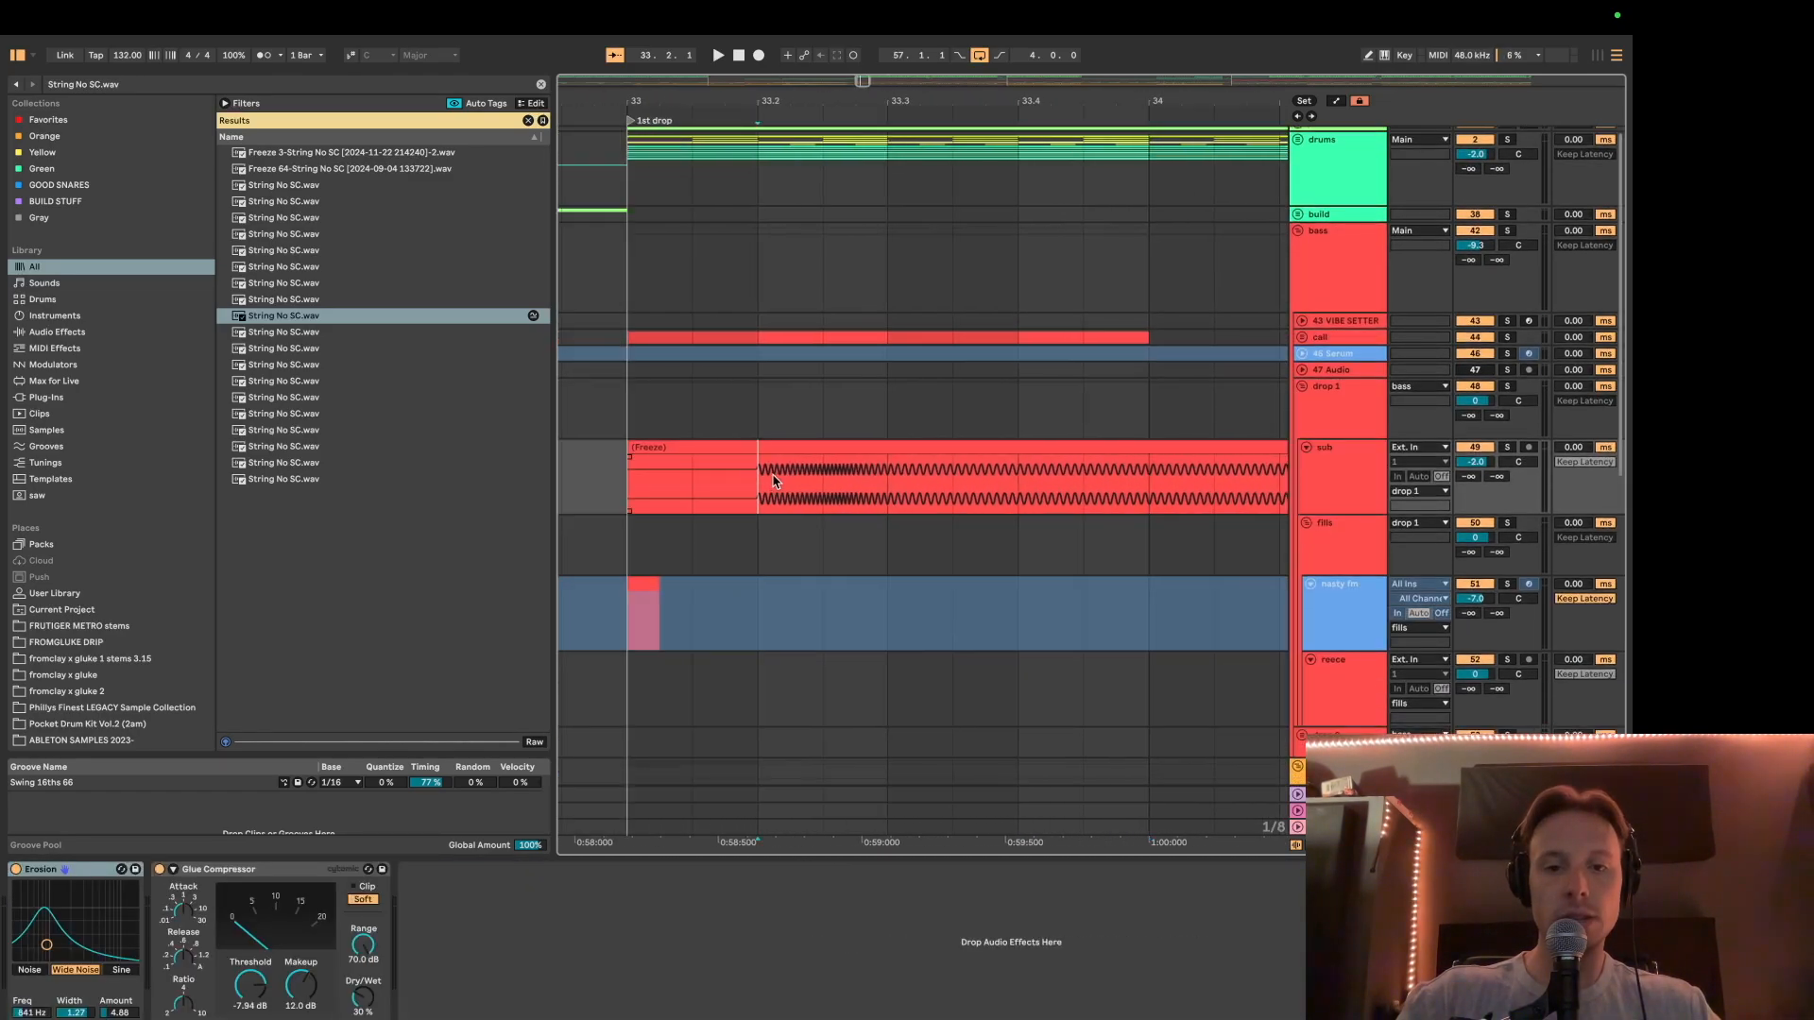
# Step: Audition the sub track in solo from 33.2 and again from 35.2
pyautogui.scroll(-2, 850, 453)
pyautogui.scroll(-4, 793, 439)
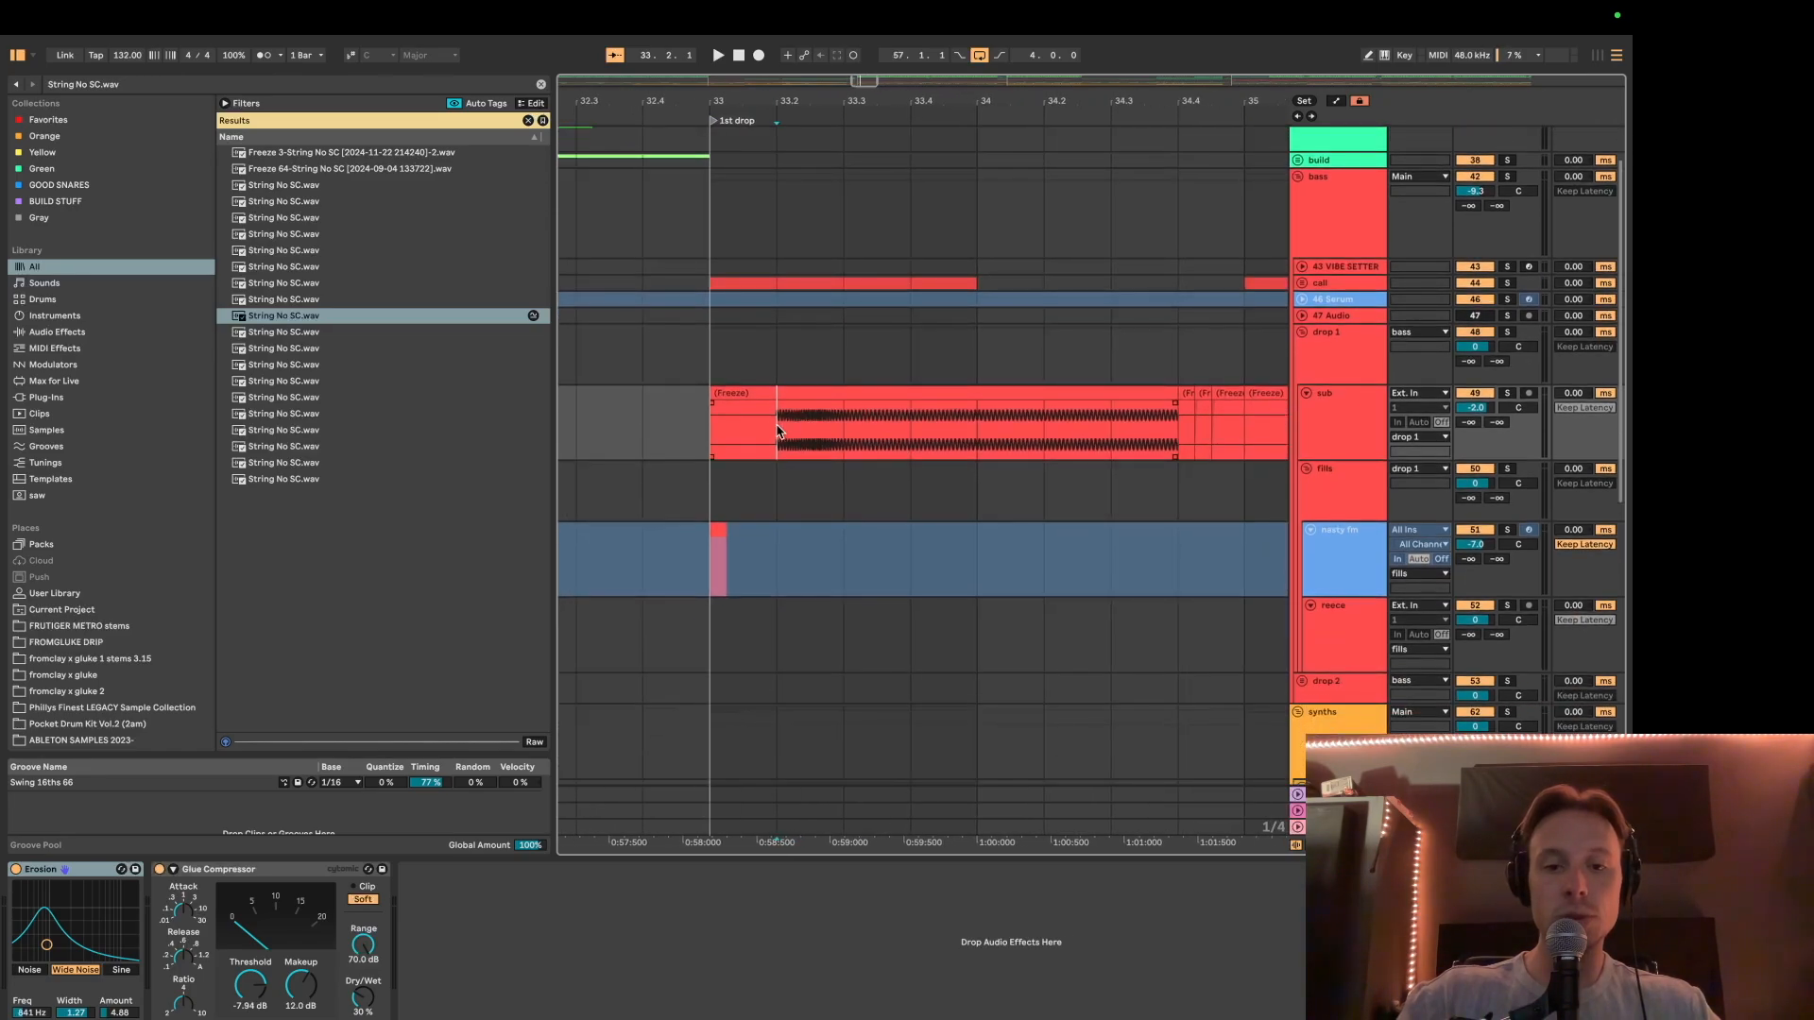
pyautogui.press('space')
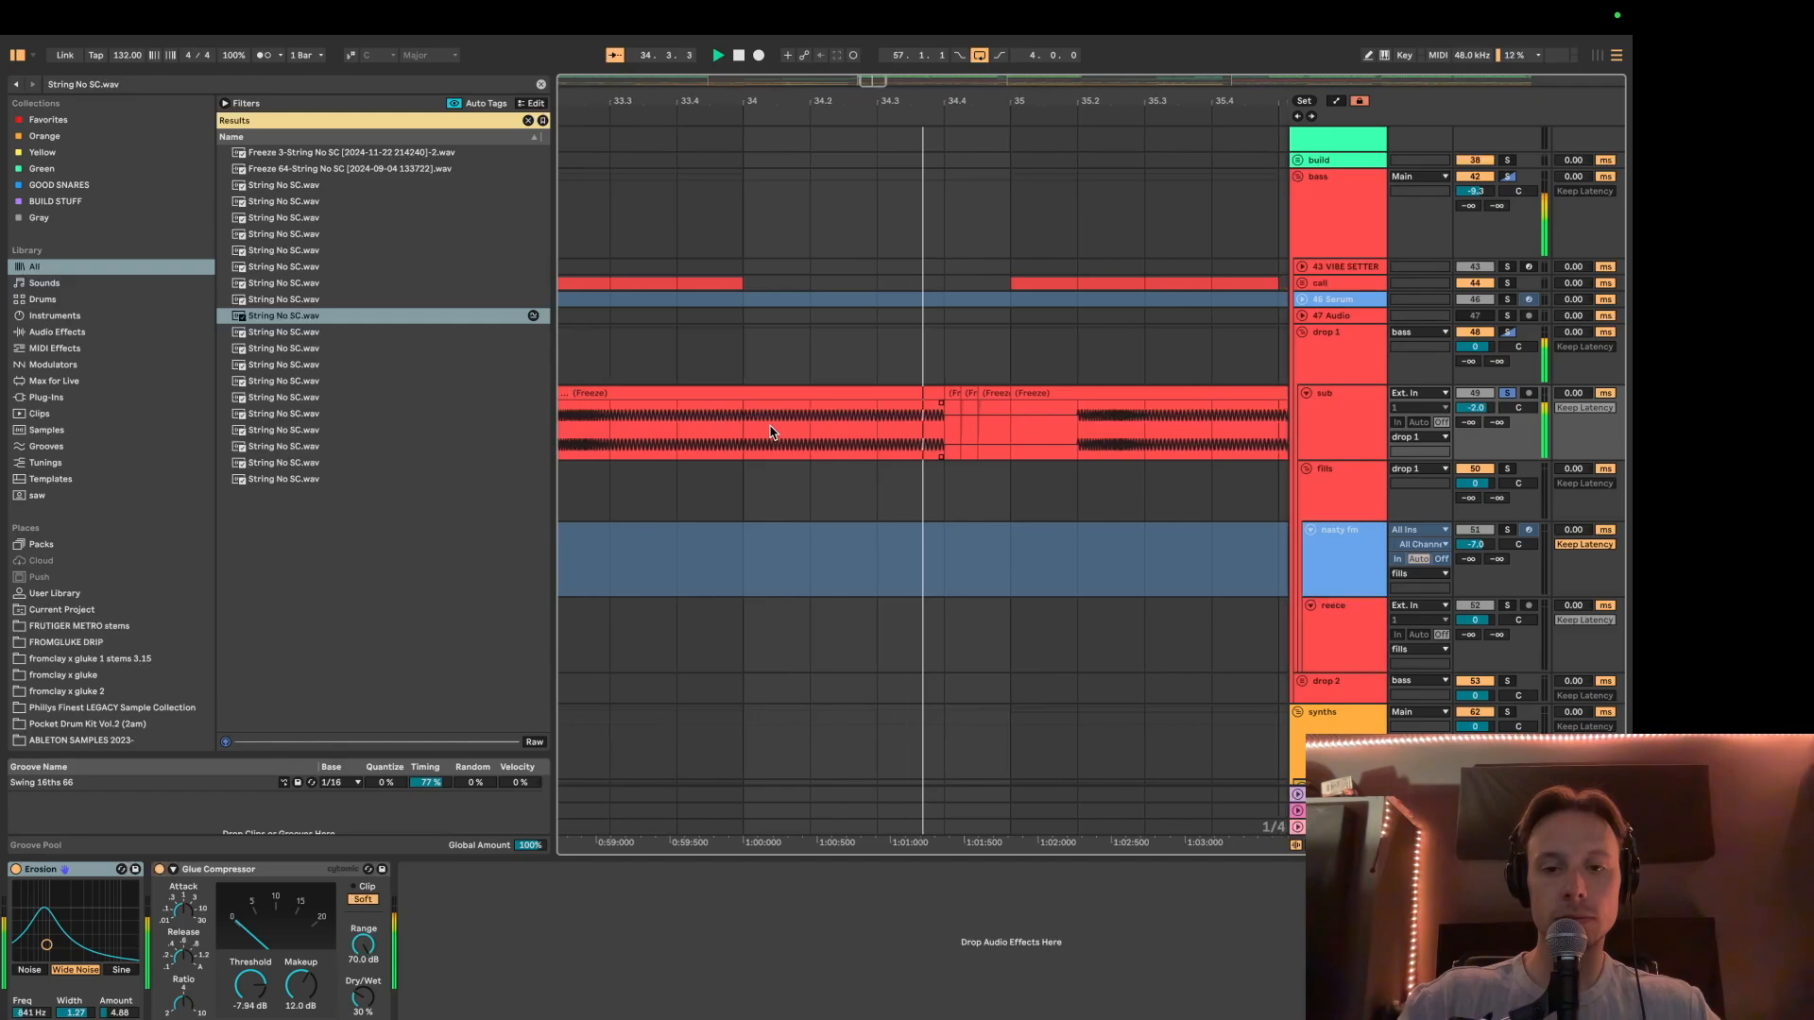
pyautogui.press('space')
pyautogui.click(842, 435)
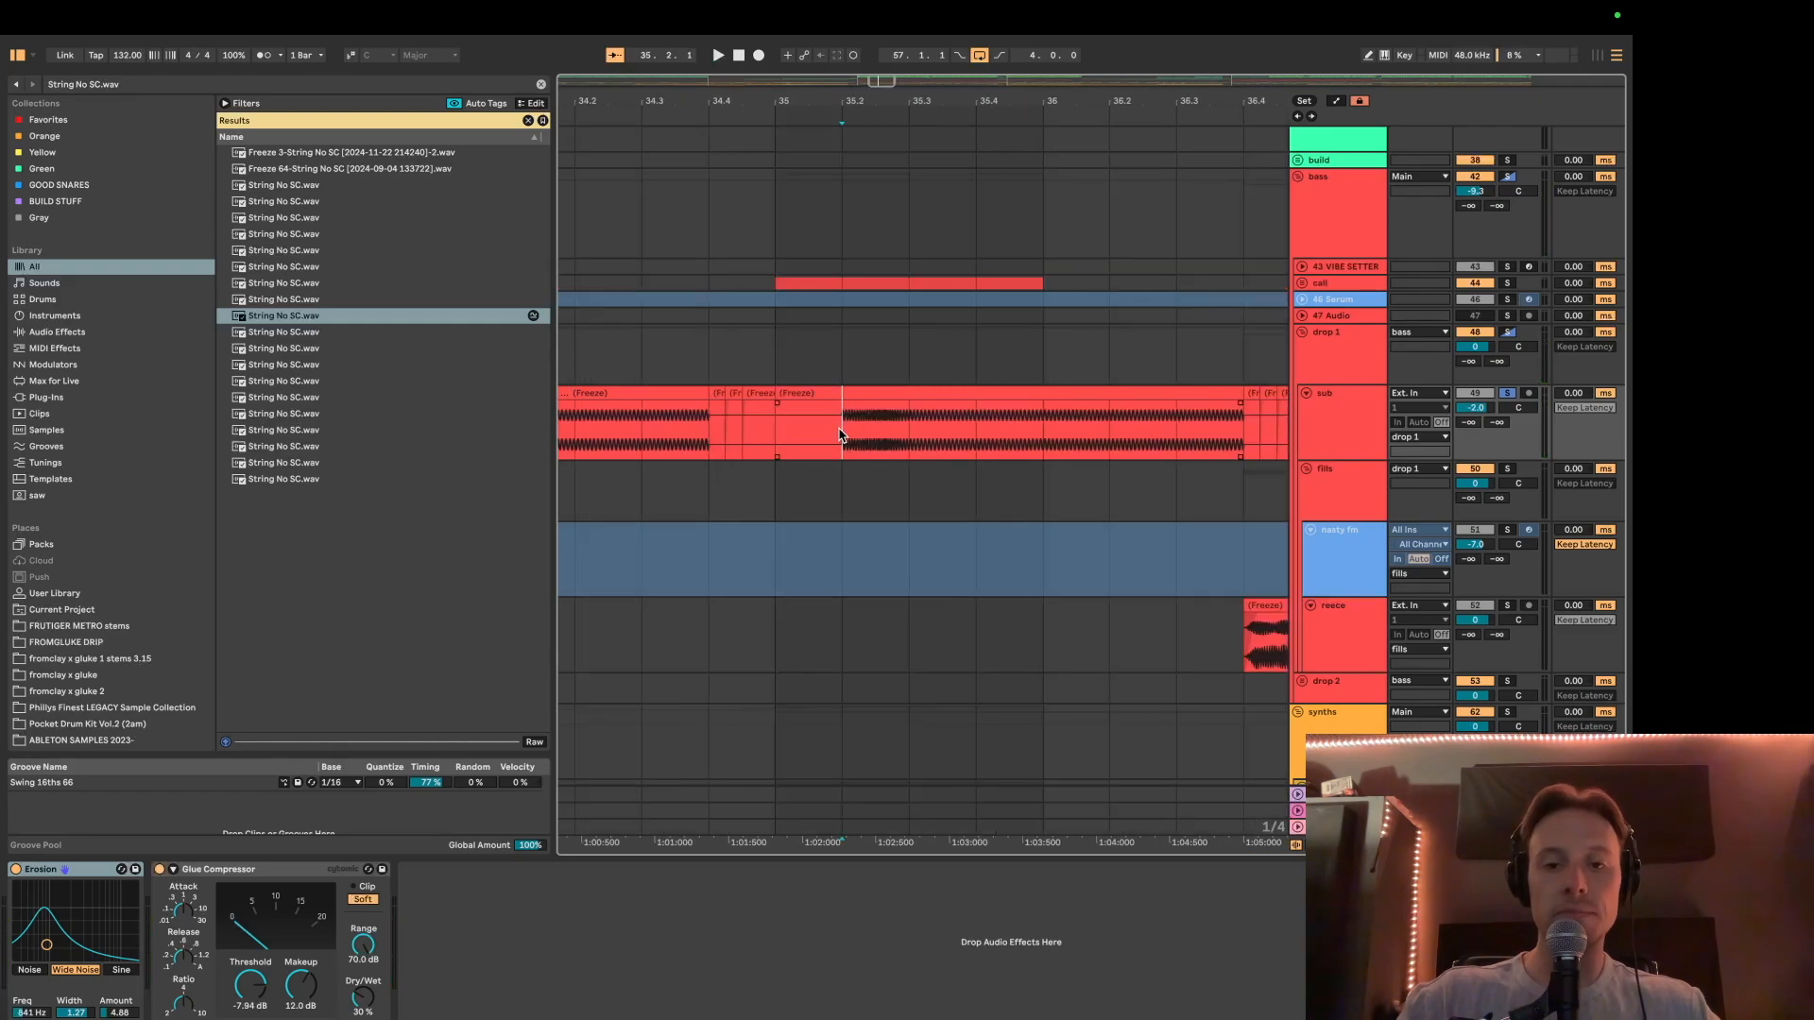
pyautogui.press('space')
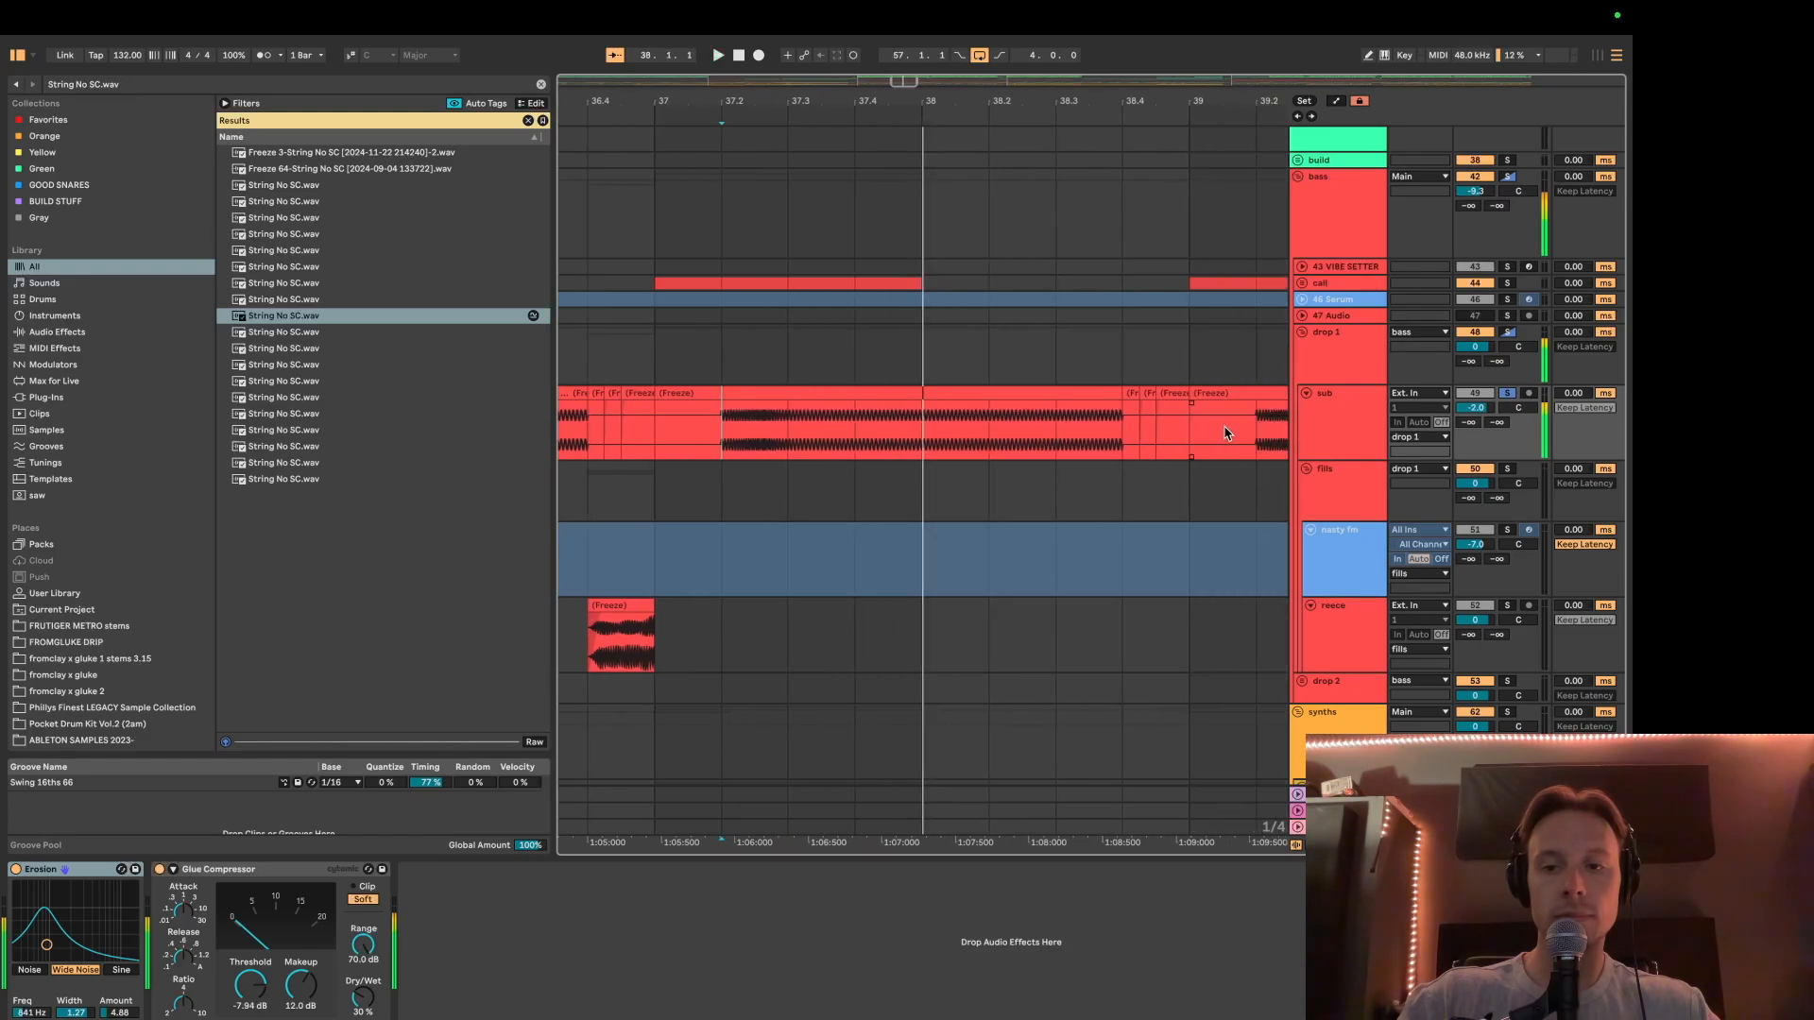
pyautogui.scroll(-5, 1068, 430)
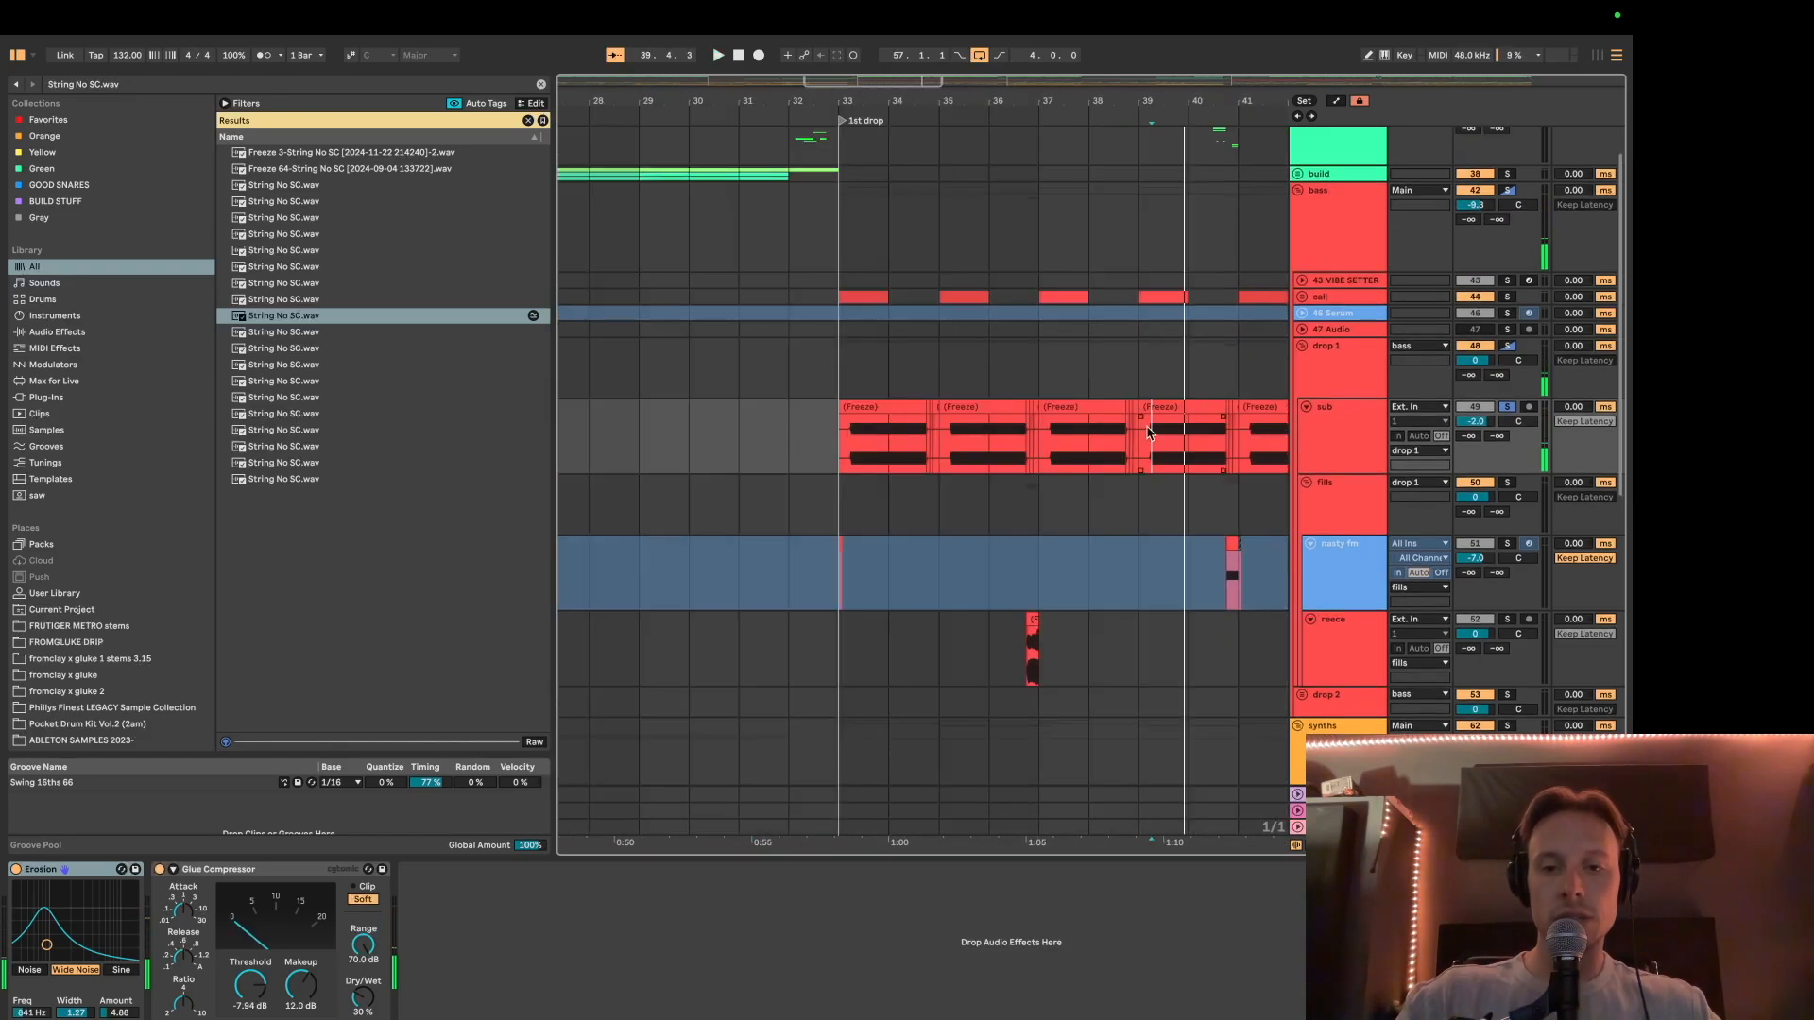
# Step: Highlight the audible part of the fm part waveform at the 1st drop, starting at 33.2
pyautogui.click(858, 431)
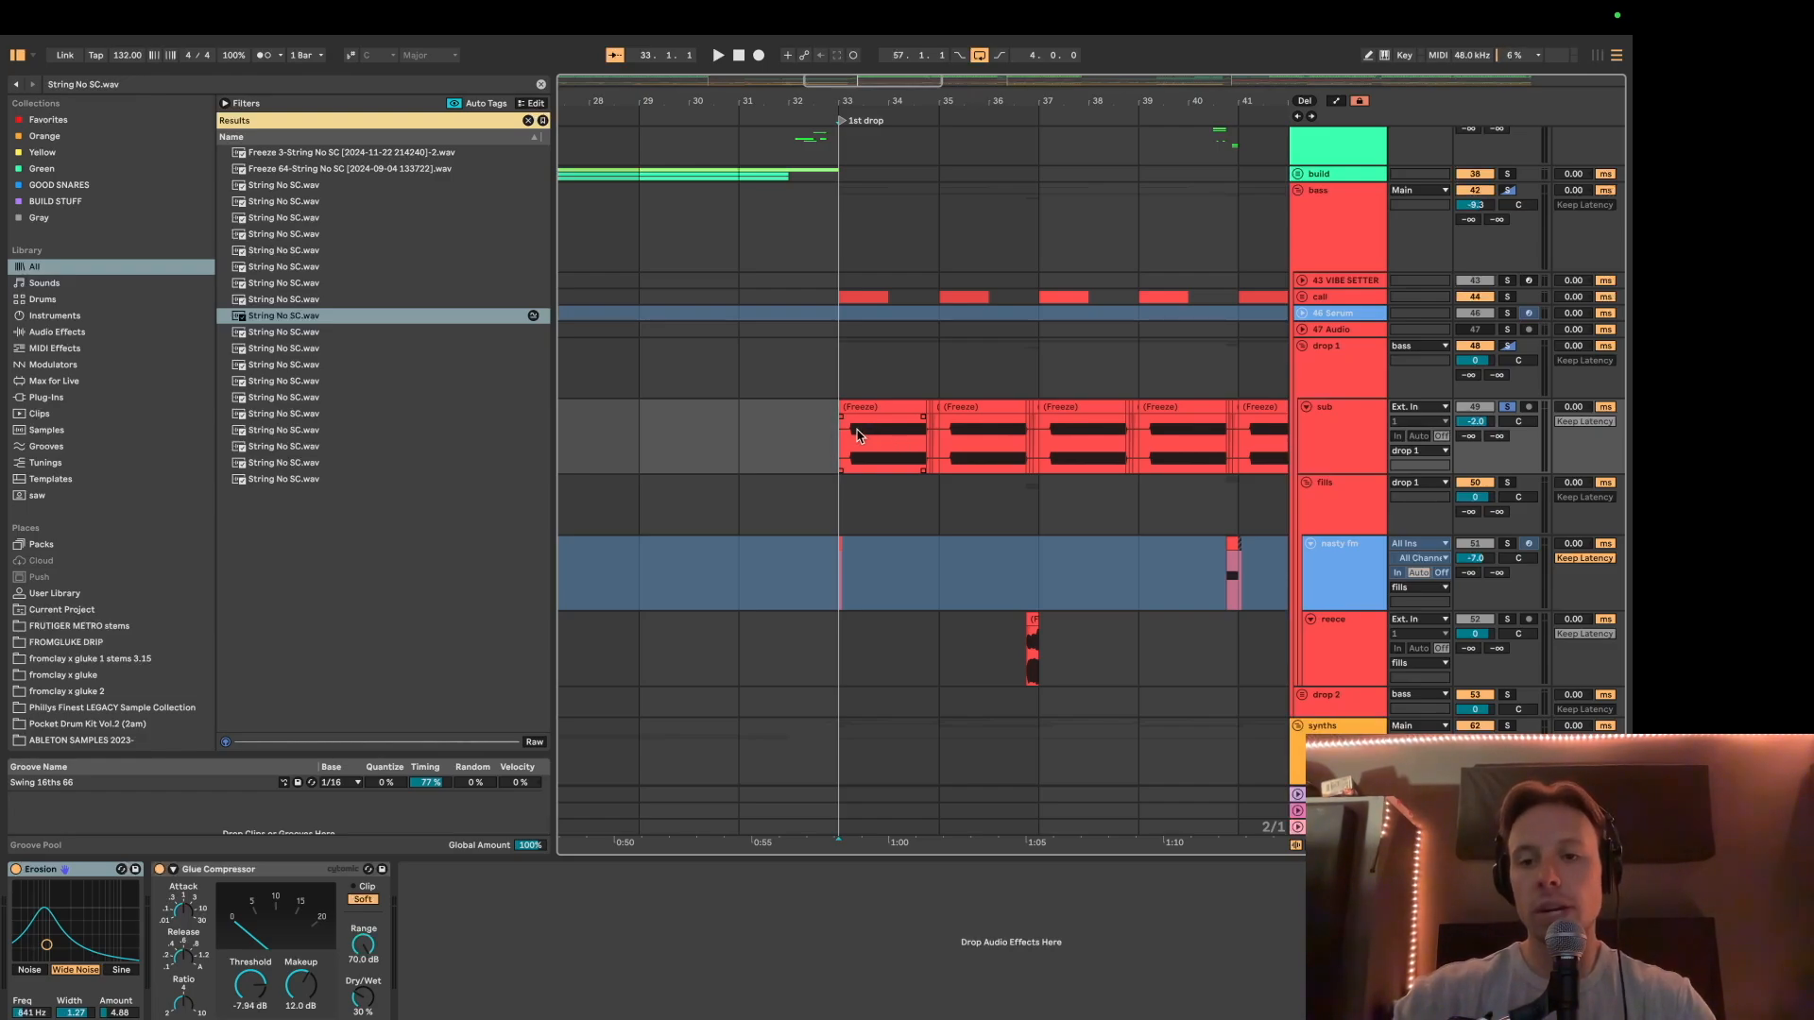
pyautogui.scroll(-10, 856, 435)
pyautogui.click(855, 438)
pyautogui.scroll(5, 850, 416)
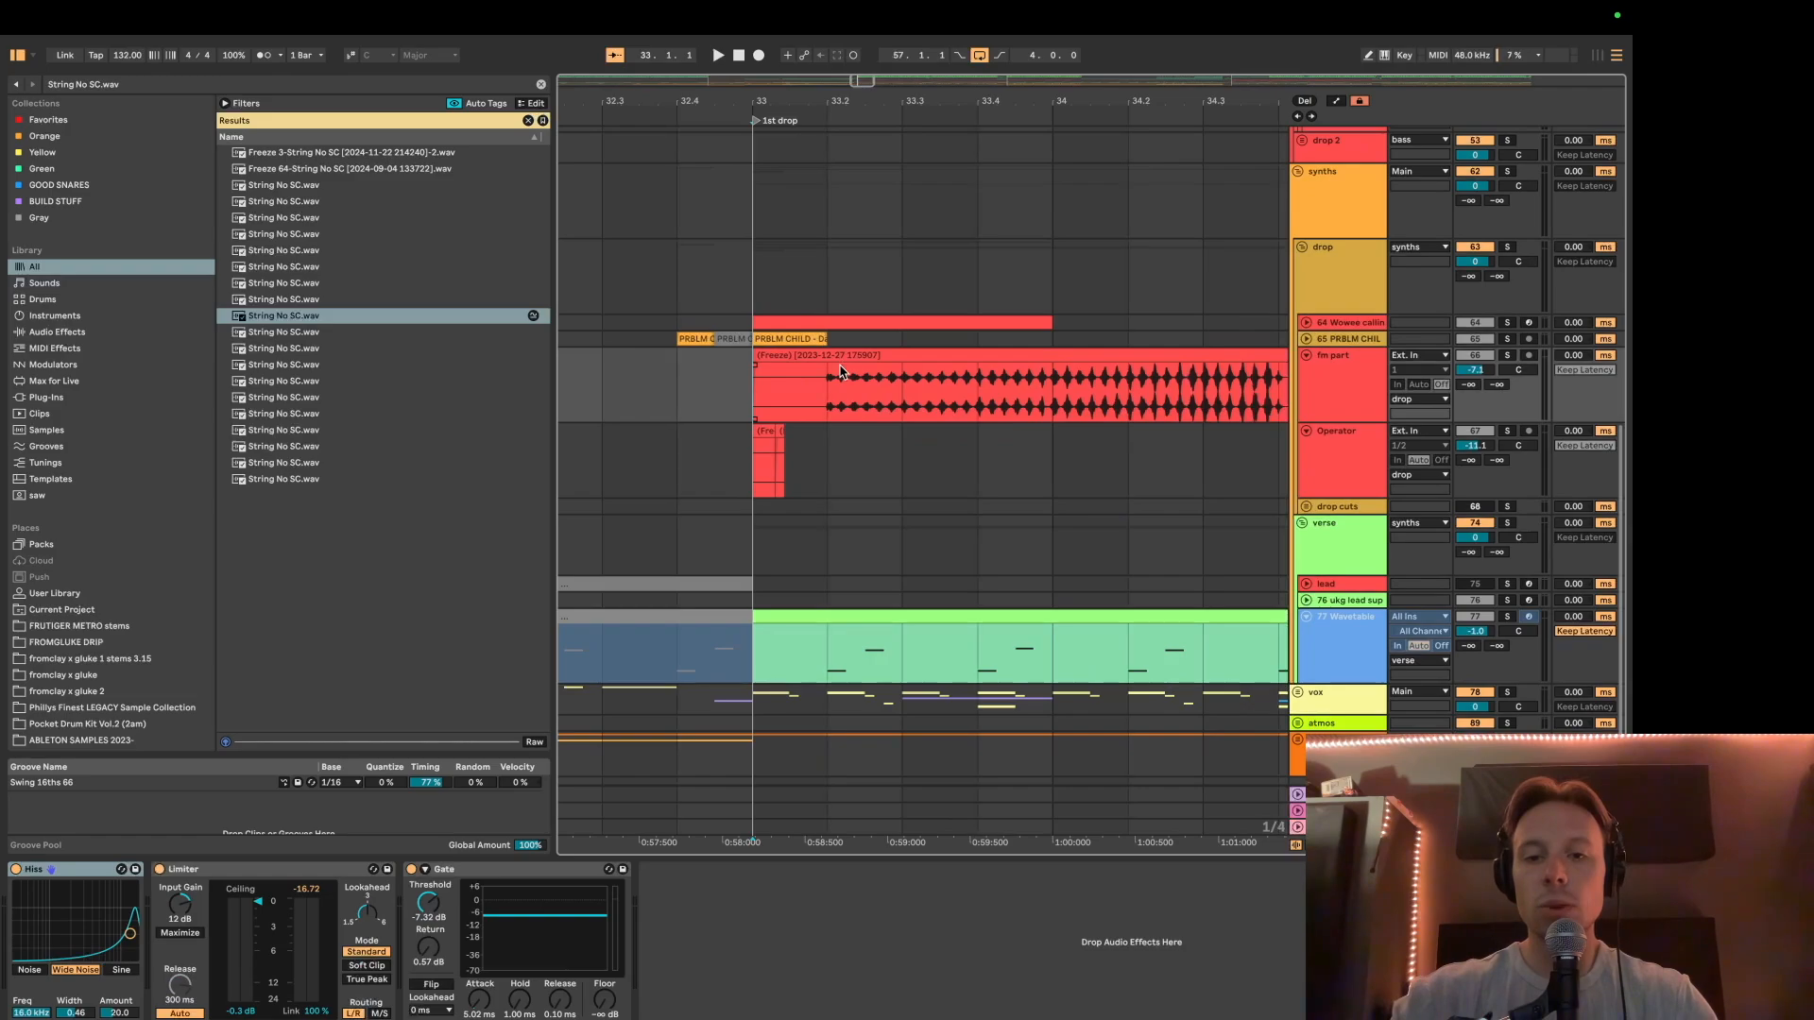
pyautogui.click(827, 378)
pyautogui.scroll(-3, 897, 379)
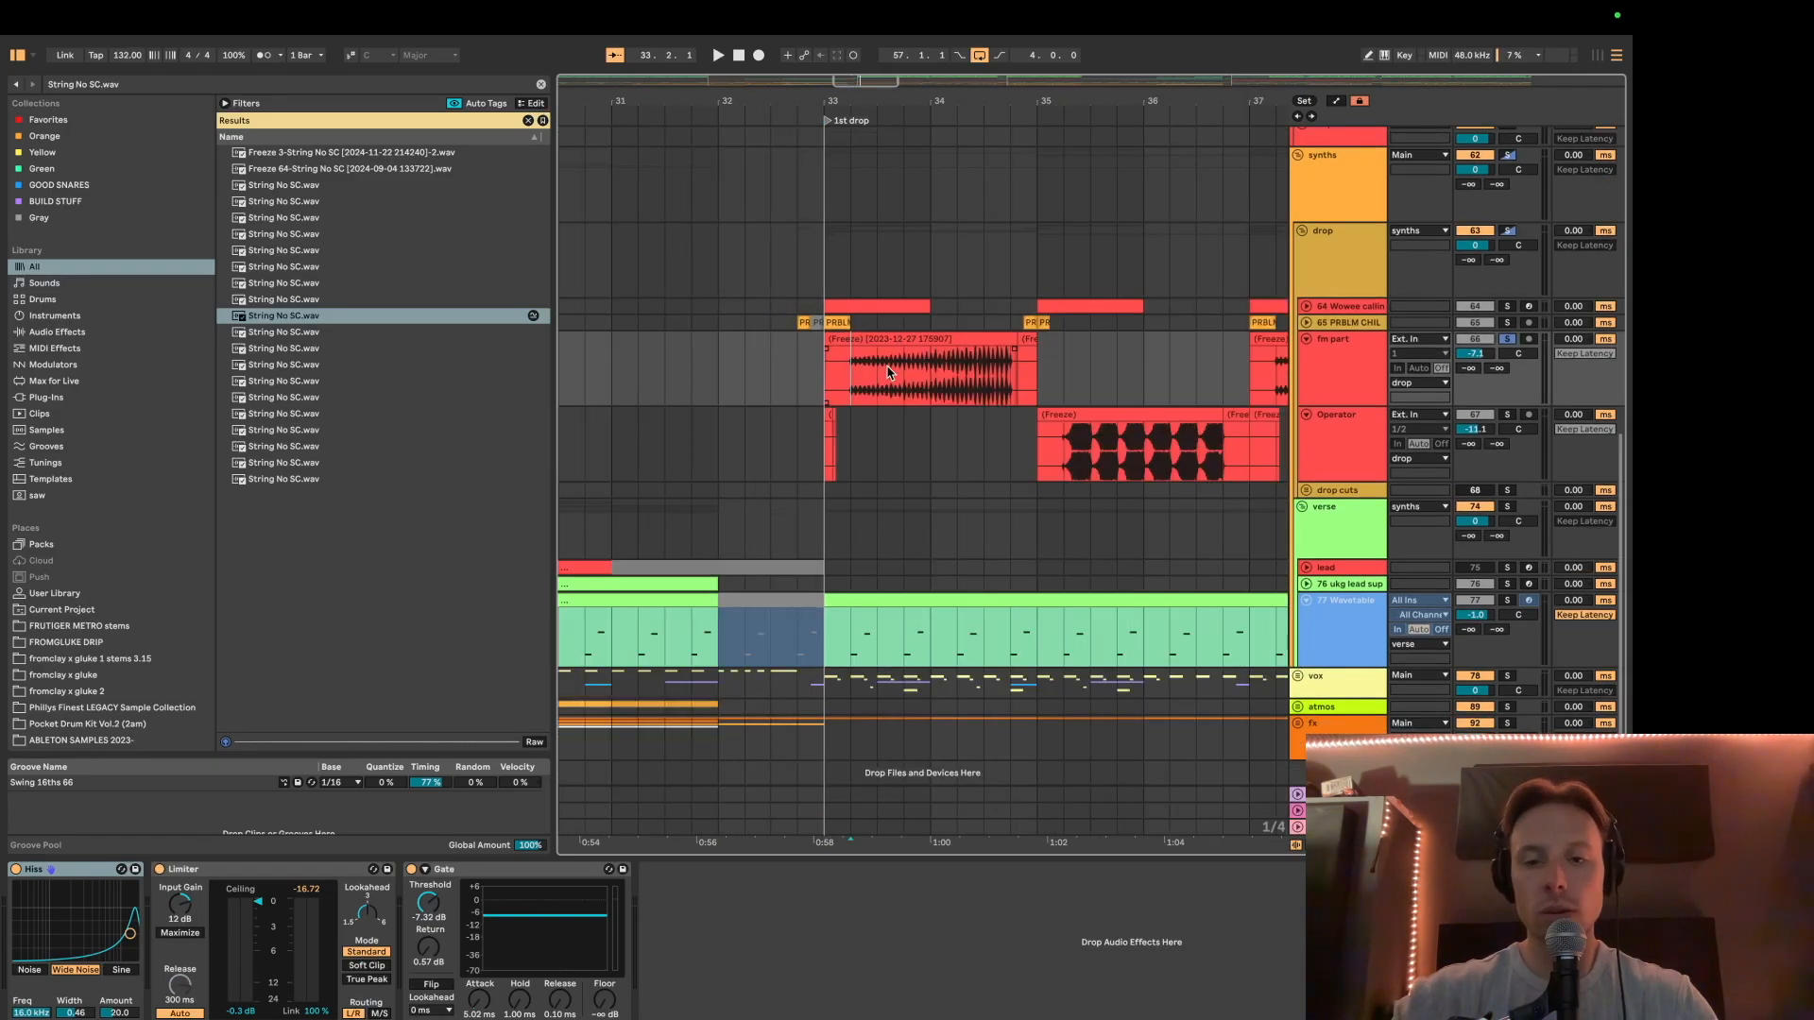
pyautogui.moveTo(850, 373); pyautogui.dragTo(1012, 370)
pyautogui.click(850, 373)
pyautogui.moveTo(851, 374); pyautogui.dragTo(1016, 369)
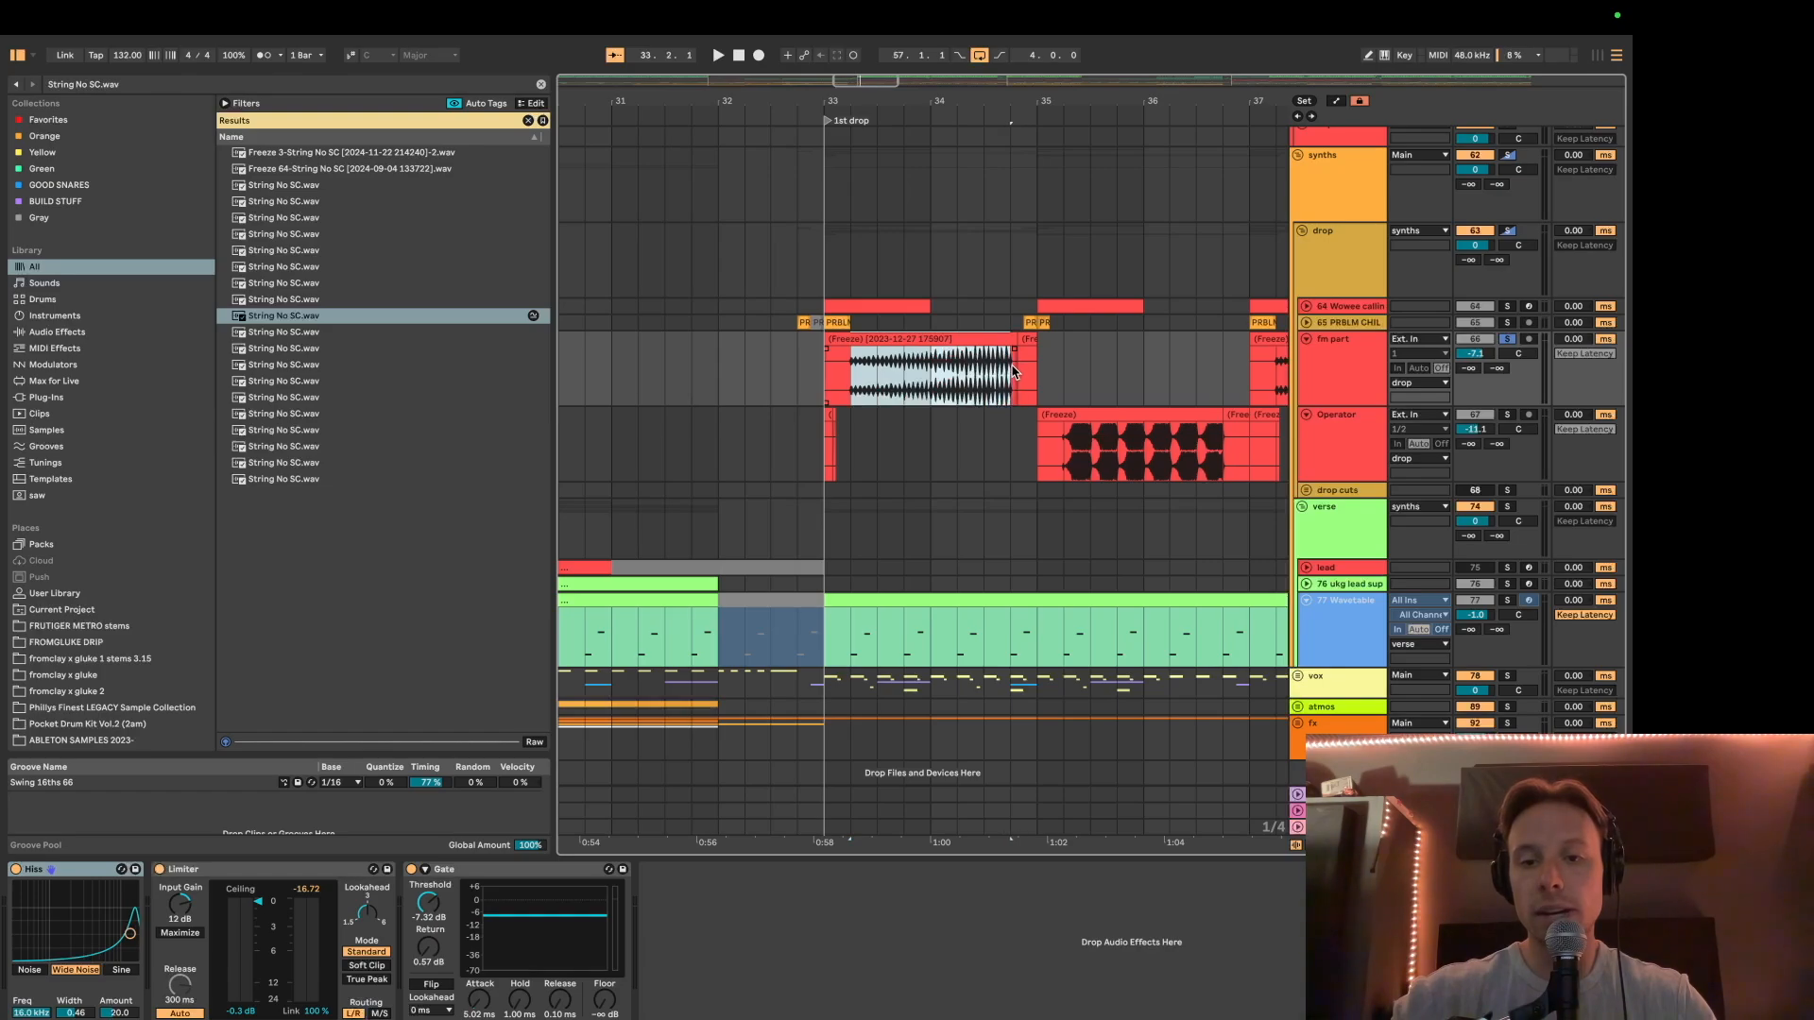
# Step: Highlight the sub track's sustained waveform in the 1st drop, from 33.2 to just before bar 35
pyautogui.scroll(8, 839, 384)
pyautogui.click(832, 426)
pyautogui.moveTo(832, 318); pyautogui.dragTo(1030, 320)
pyautogui.scroll(-5, 951, 377)
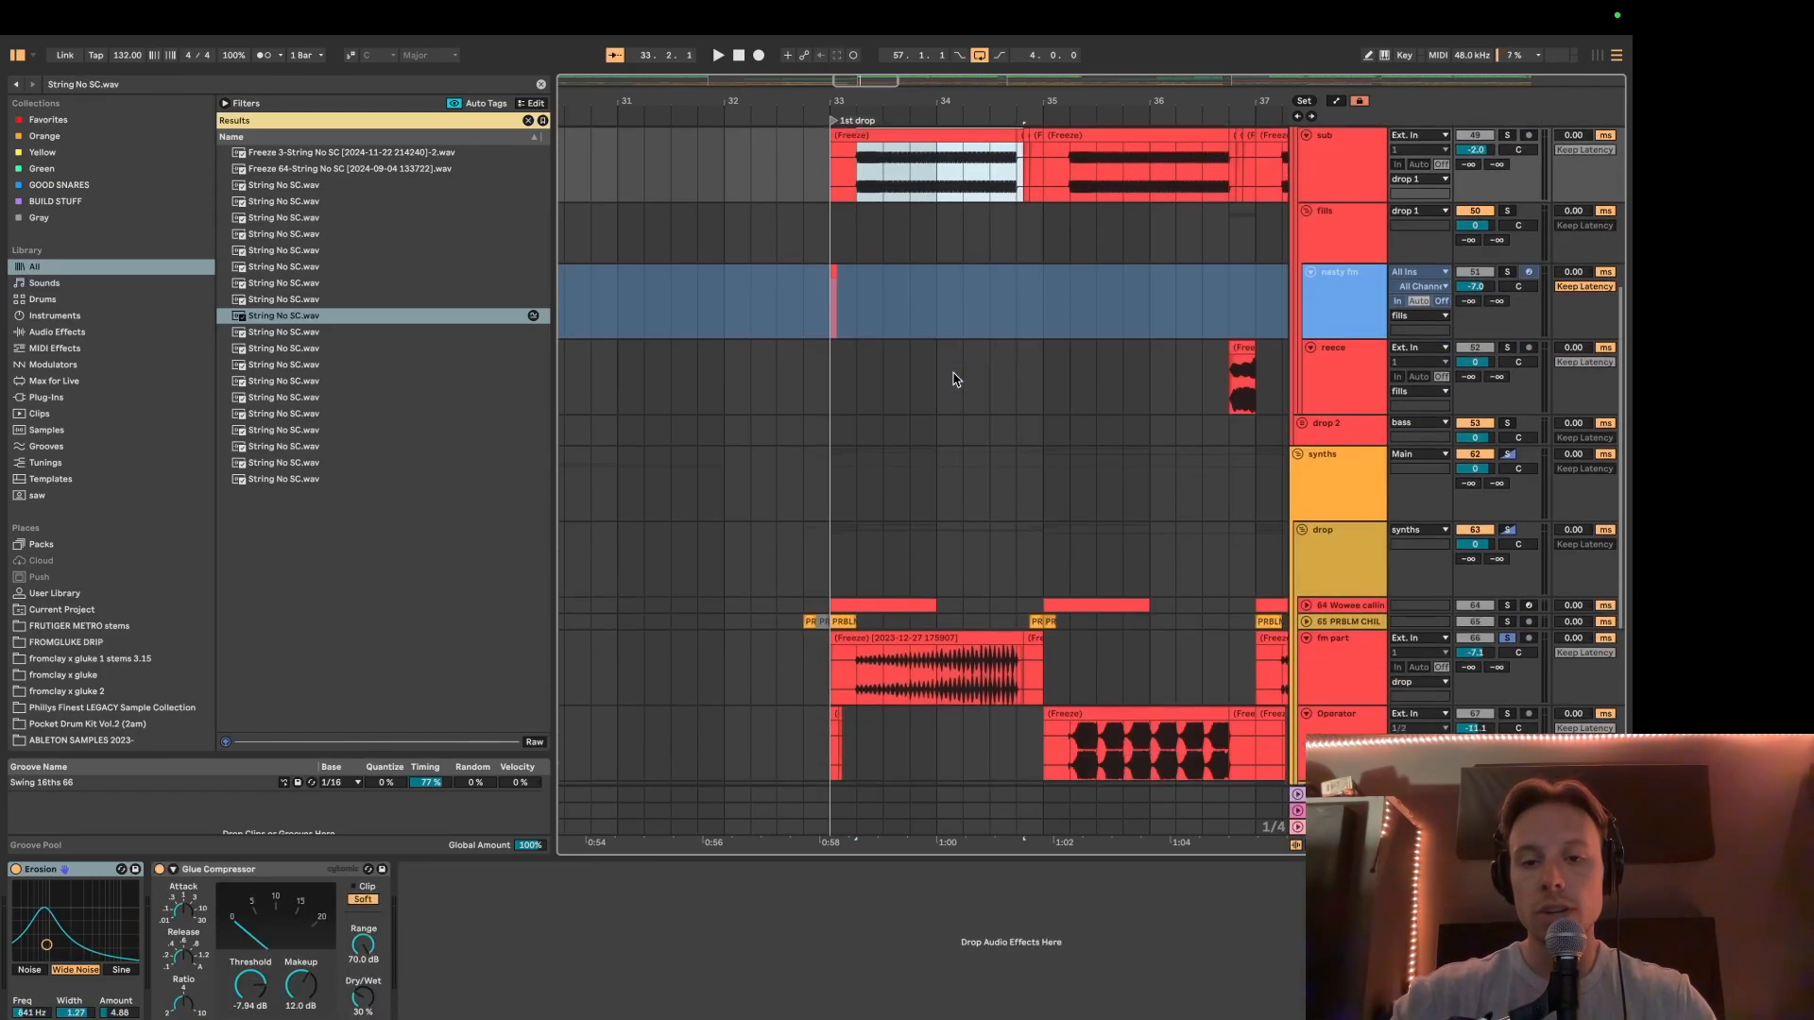
# Step: Highlight the fm part waveform from 33.2 up to bar 35, and narrow the range to its audible portion
pyautogui.click(856, 585)
pyautogui.moveTo(852, 579); pyautogui.dragTo(1054, 579)
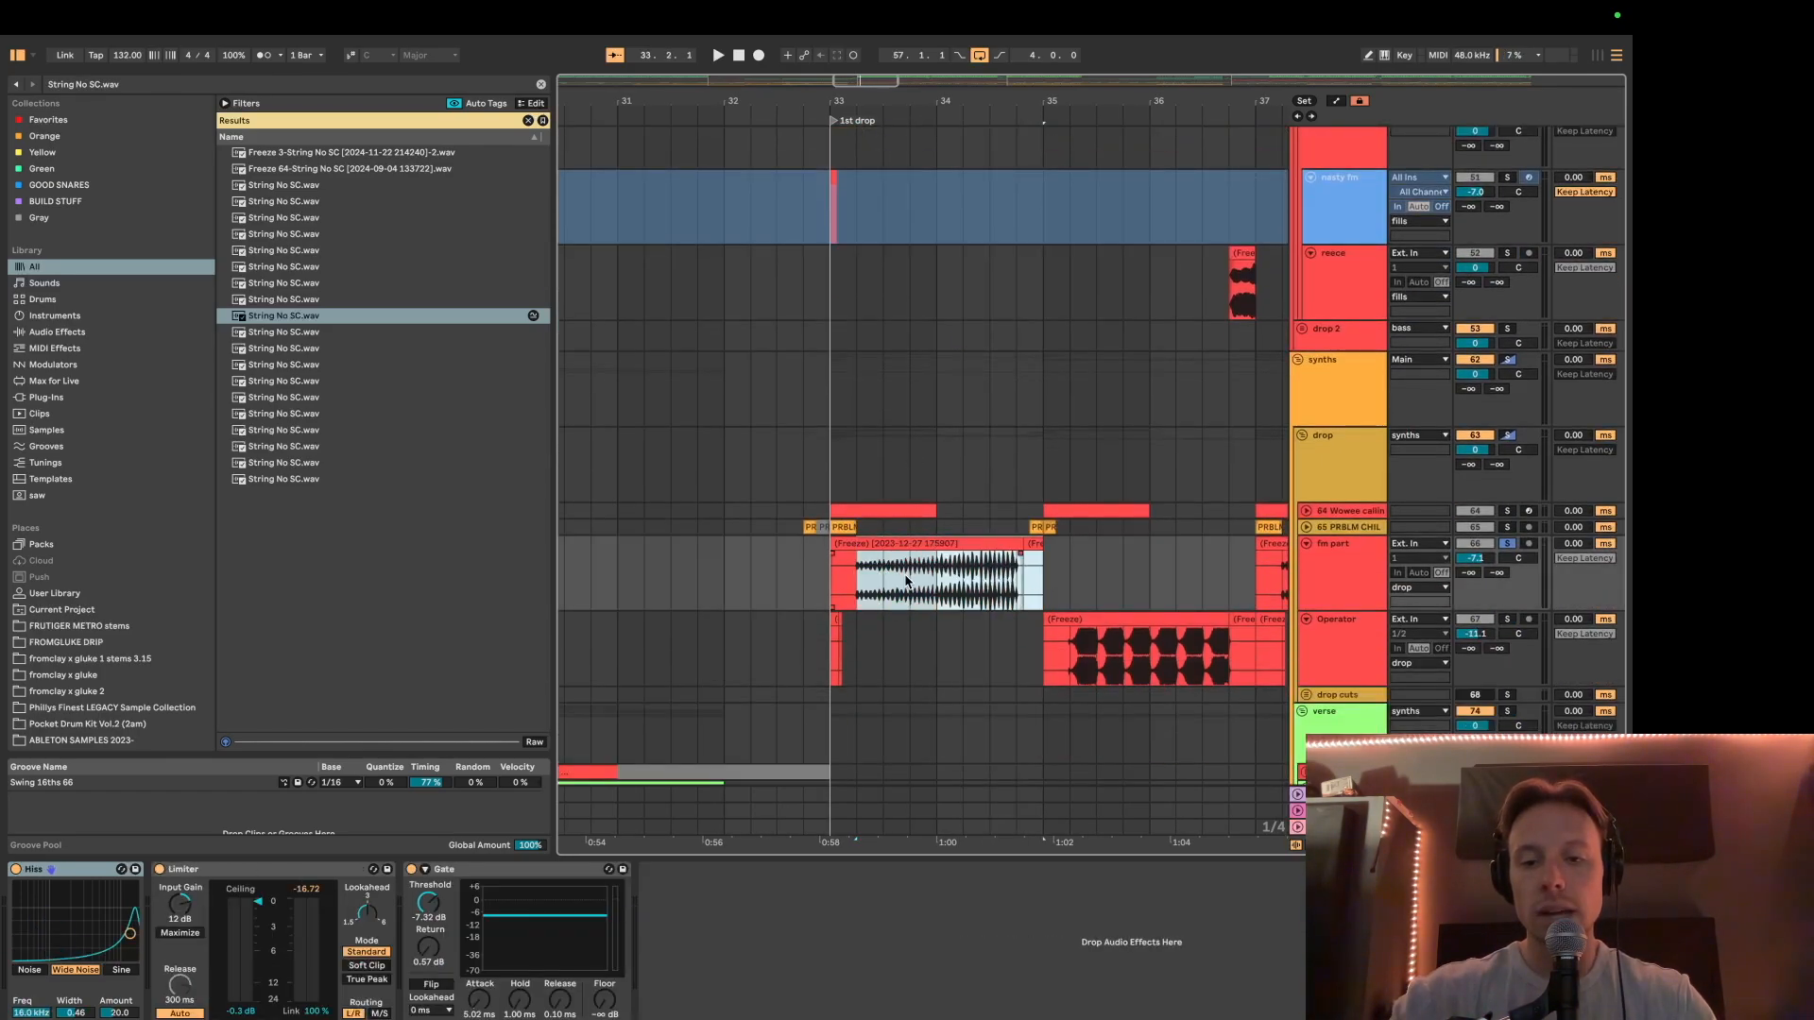
pyautogui.scroll(-2, 914, 567)
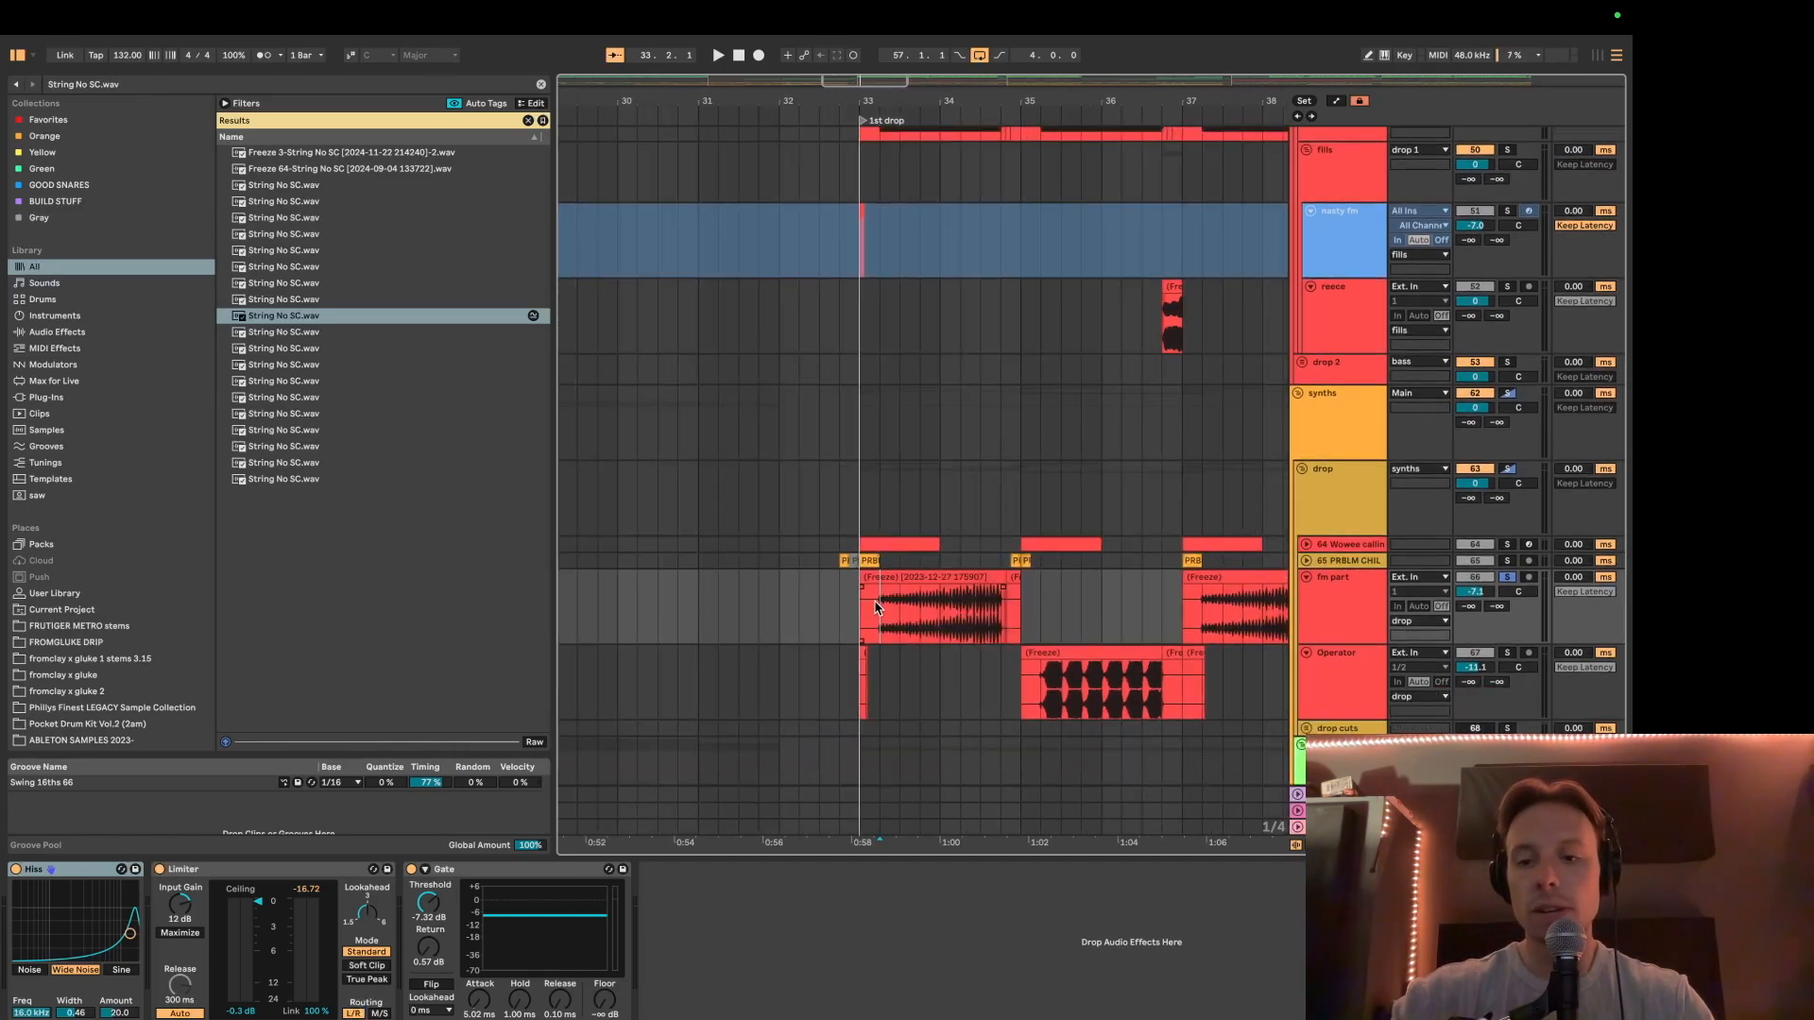
pyautogui.scroll(-2, 874, 607)
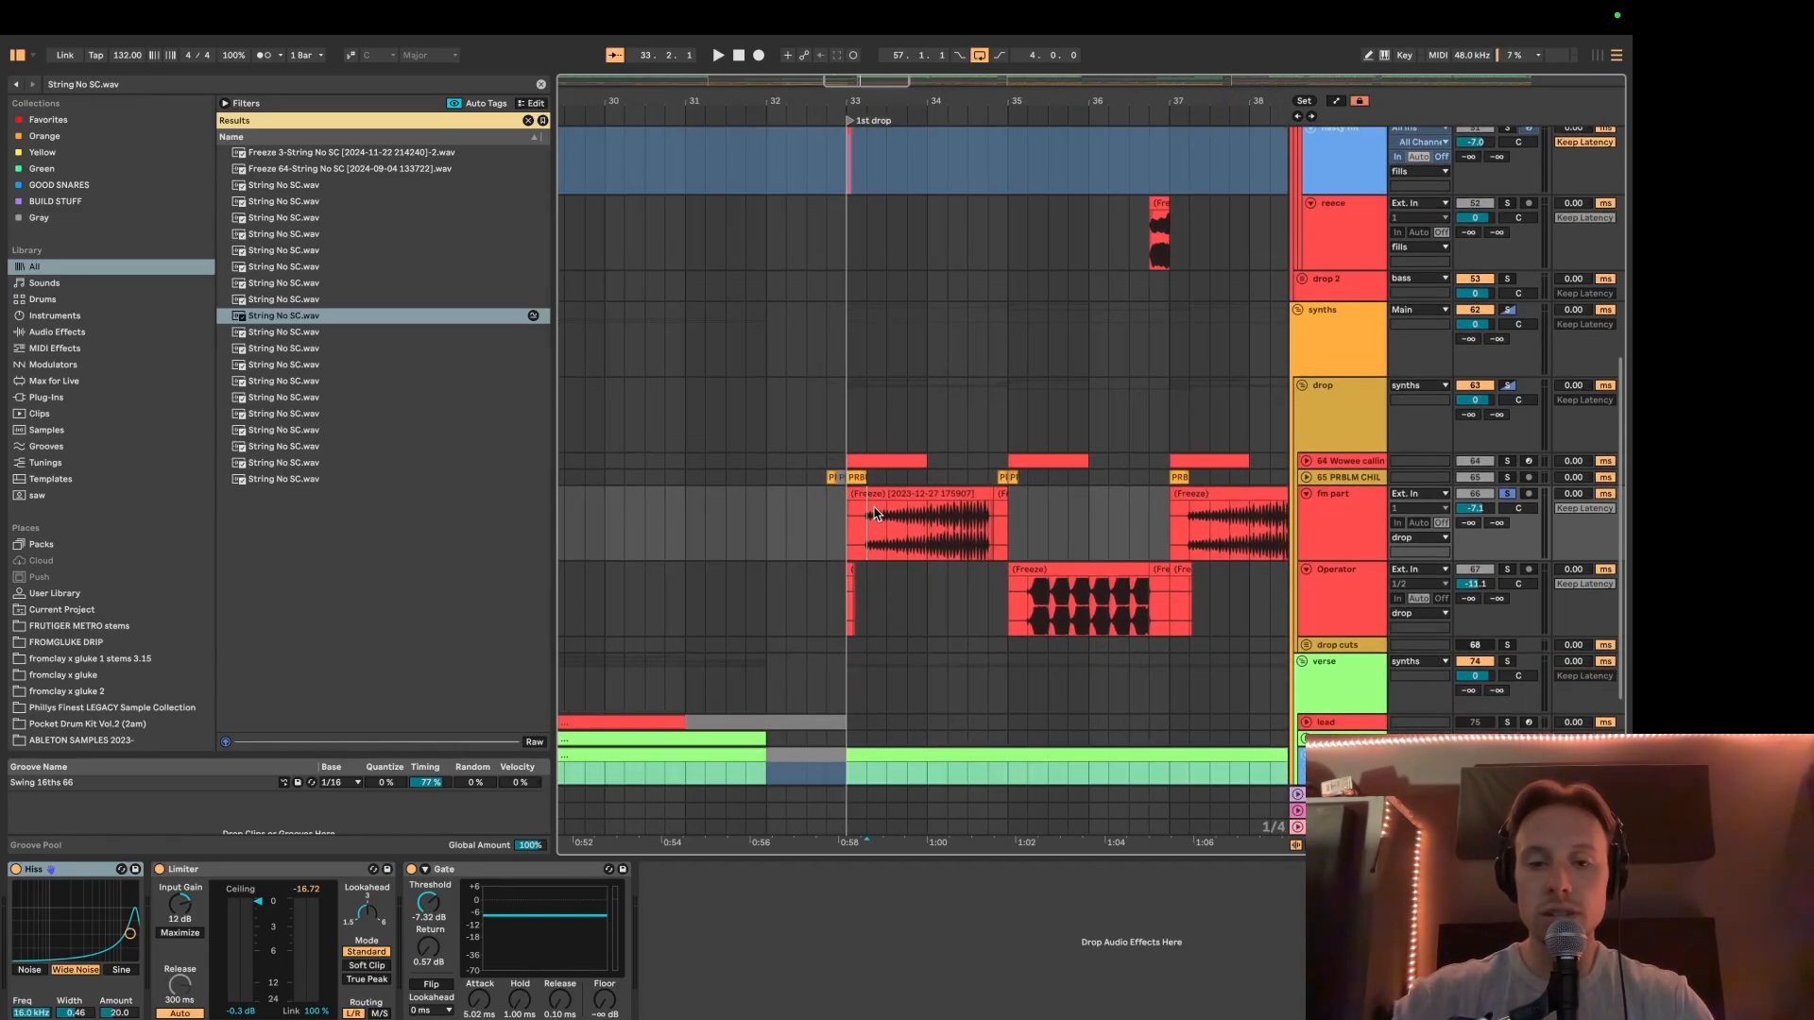
pyautogui.moveTo(867, 514); pyautogui.dragTo(994, 534)
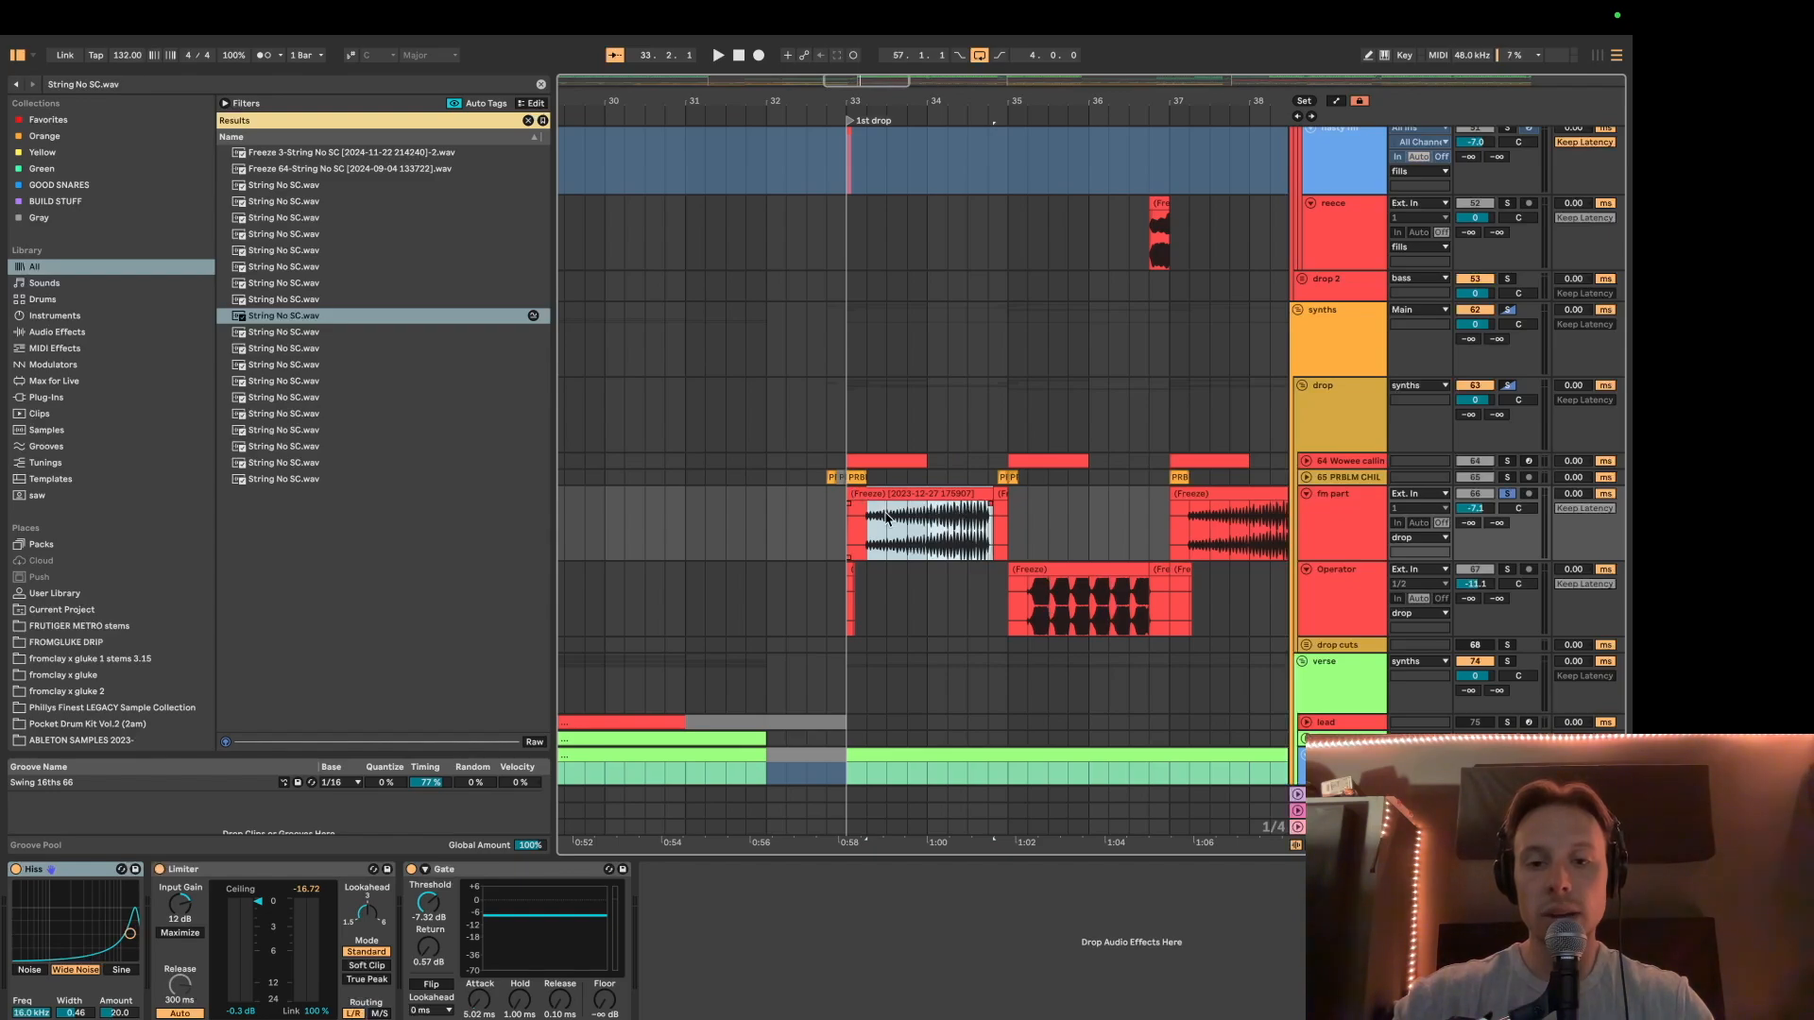
# Step: Switch to the 130 BPM project and highlight the bass group from bar 25 to bar 27 in drop 1
pyautogui.scroll(3, 973, 521)
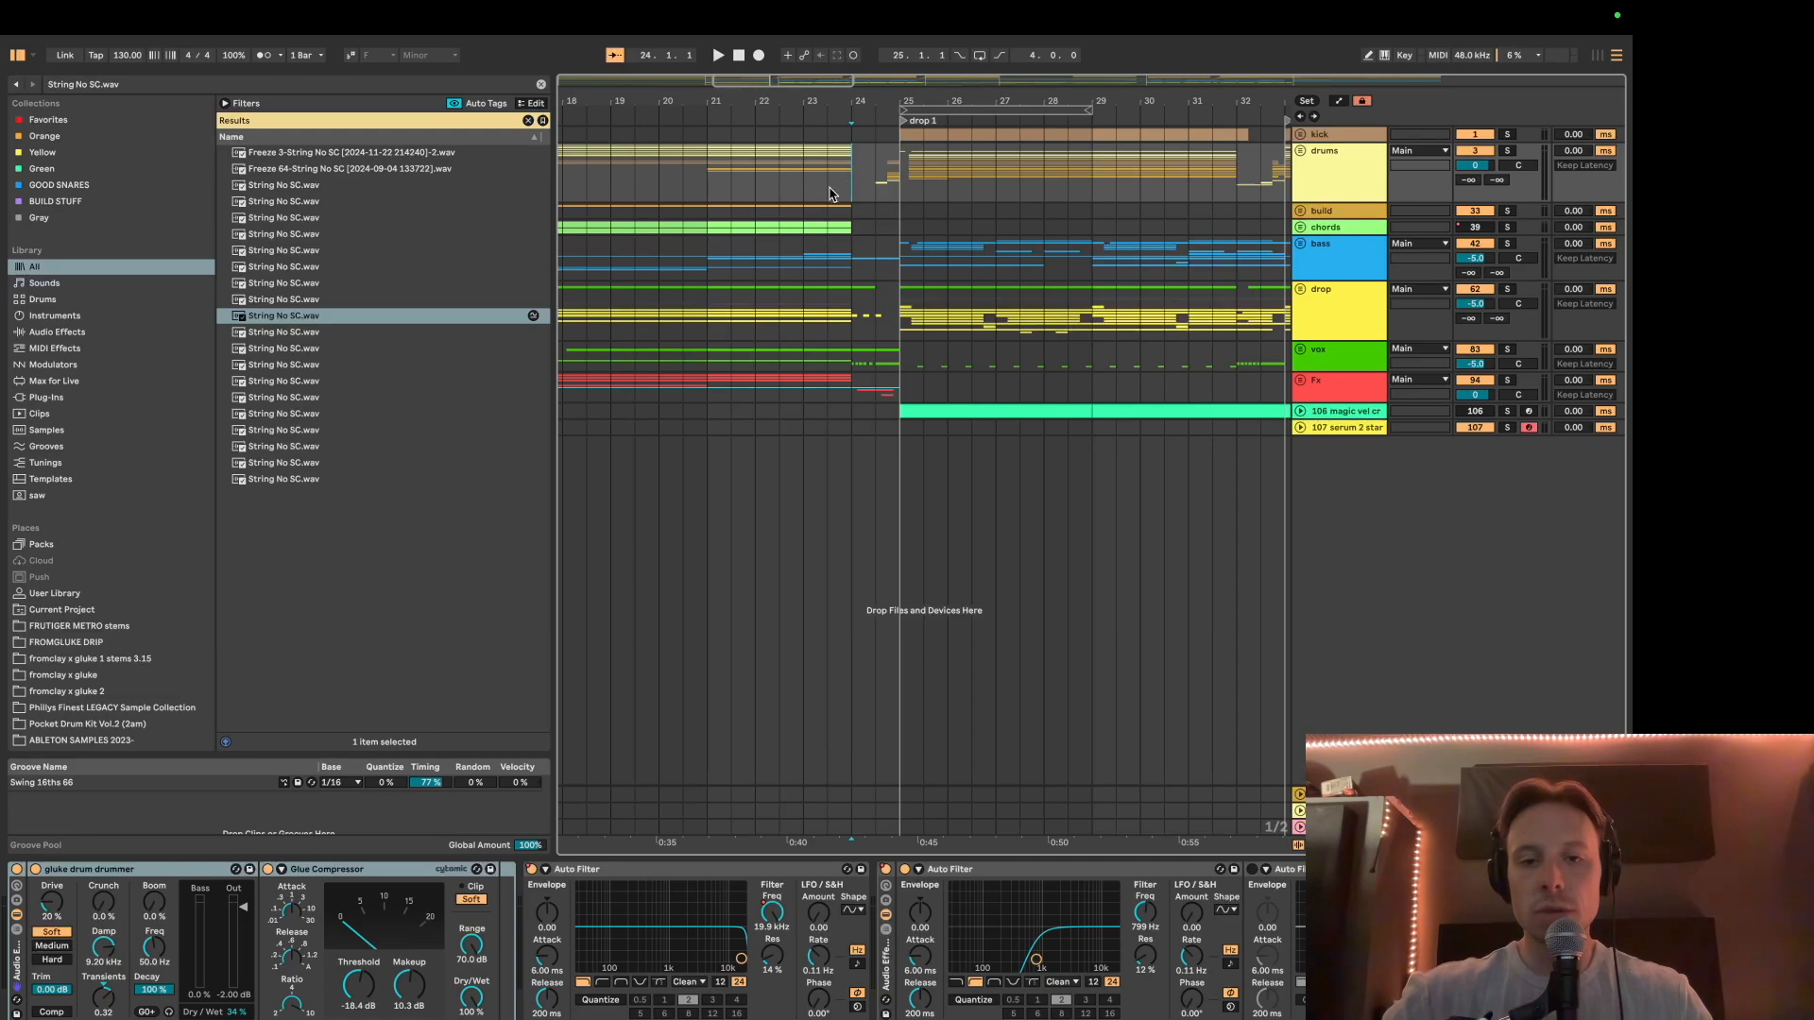
pyautogui.moveTo(808, 184); pyautogui.dragTo(1119, 396)
pyautogui.click(1076, 275)
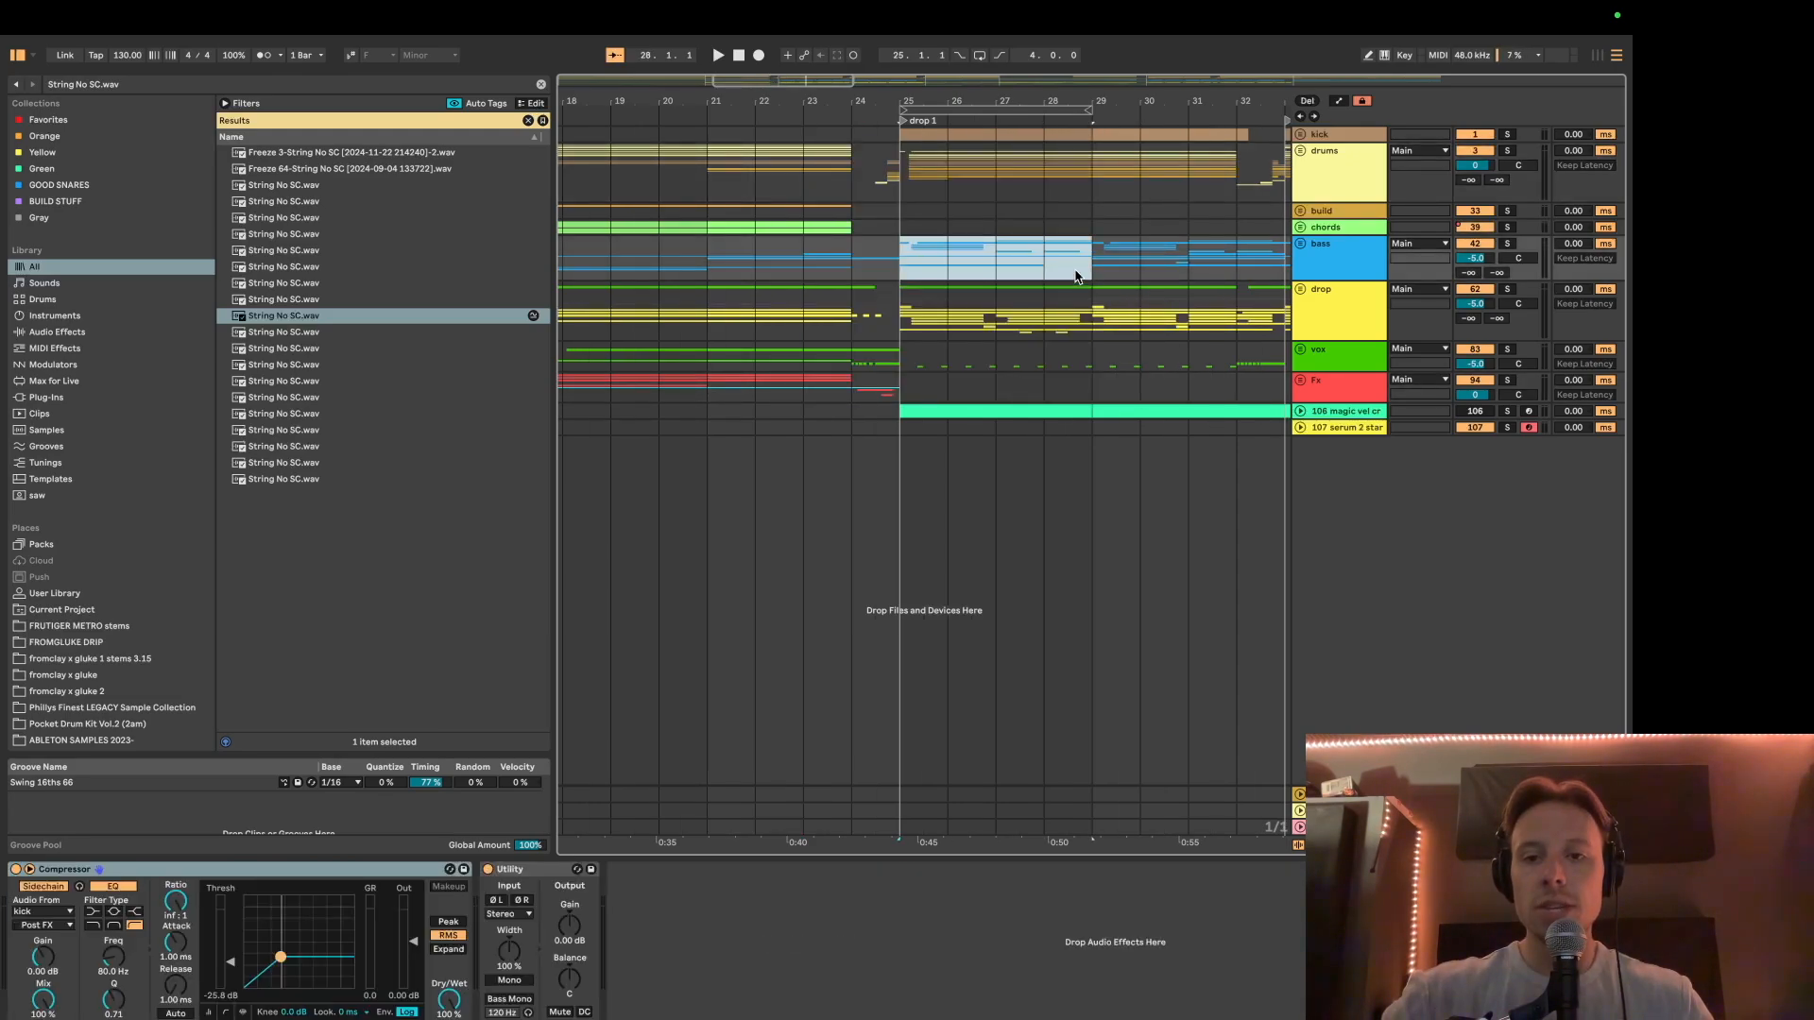
pyautogui.click(941, 263)
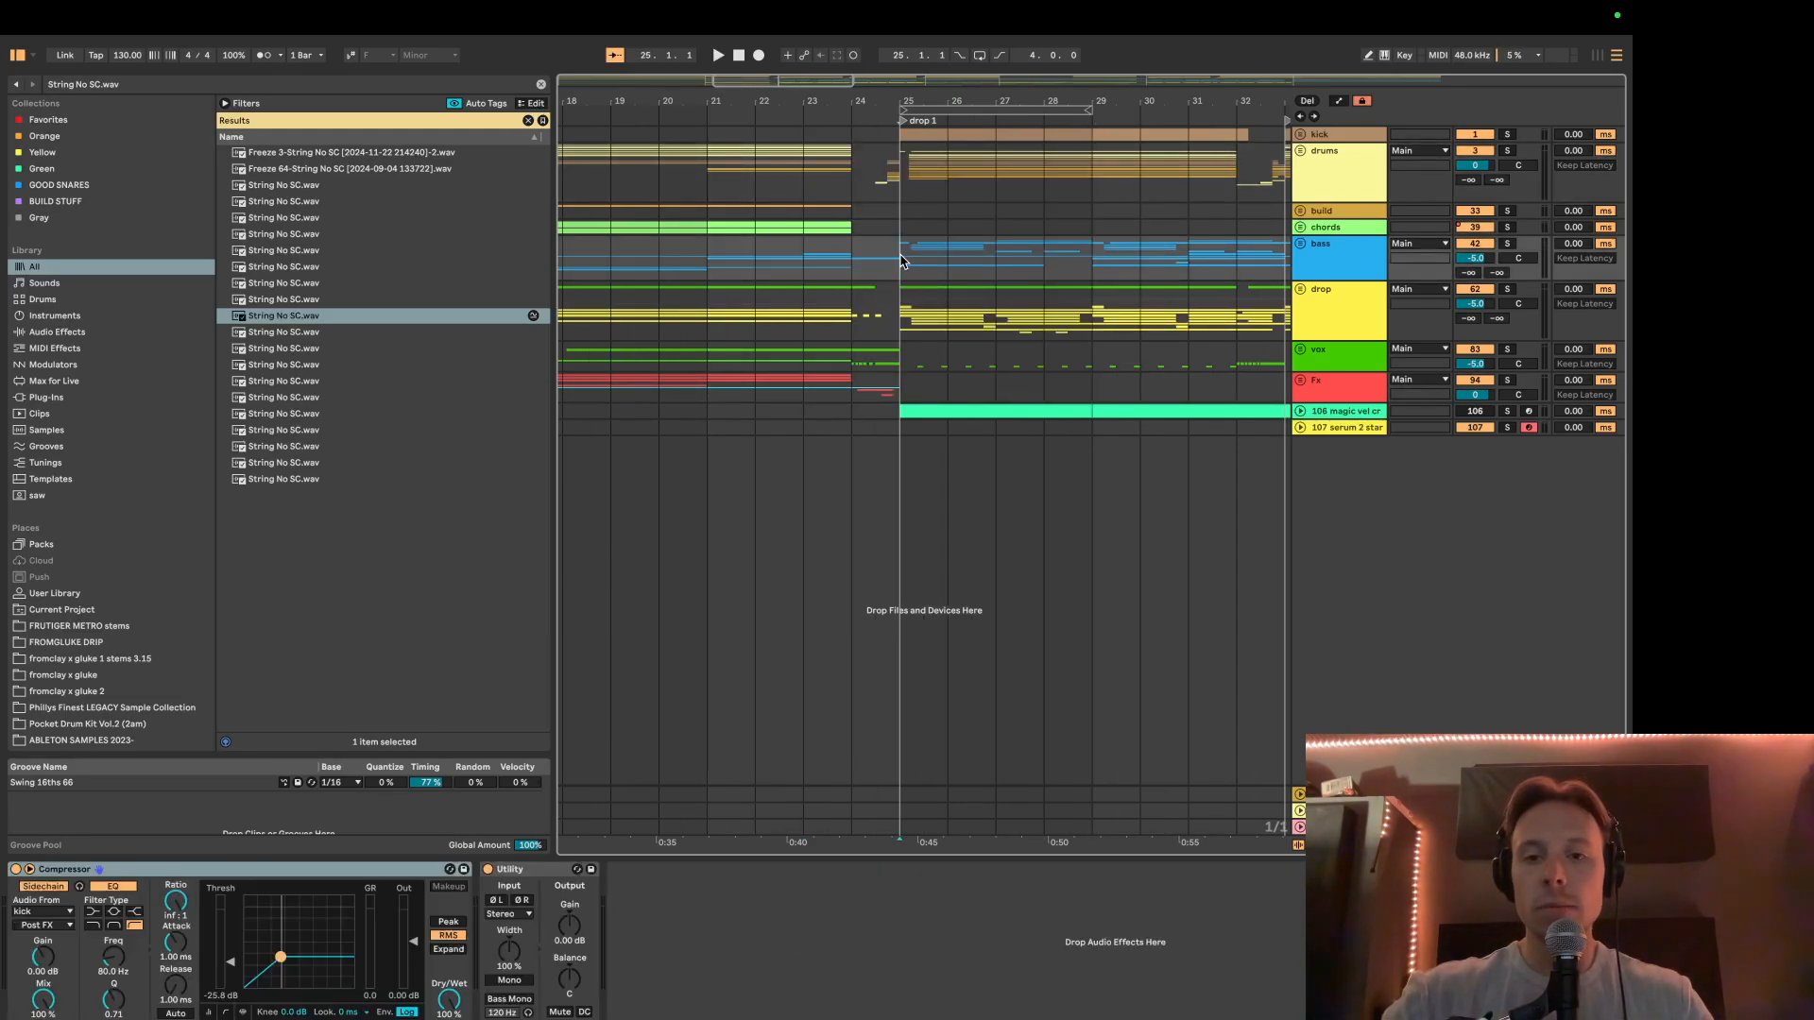
pyautogui.moveTo(902, 261); pyautogui.dragTo(1017, 261)
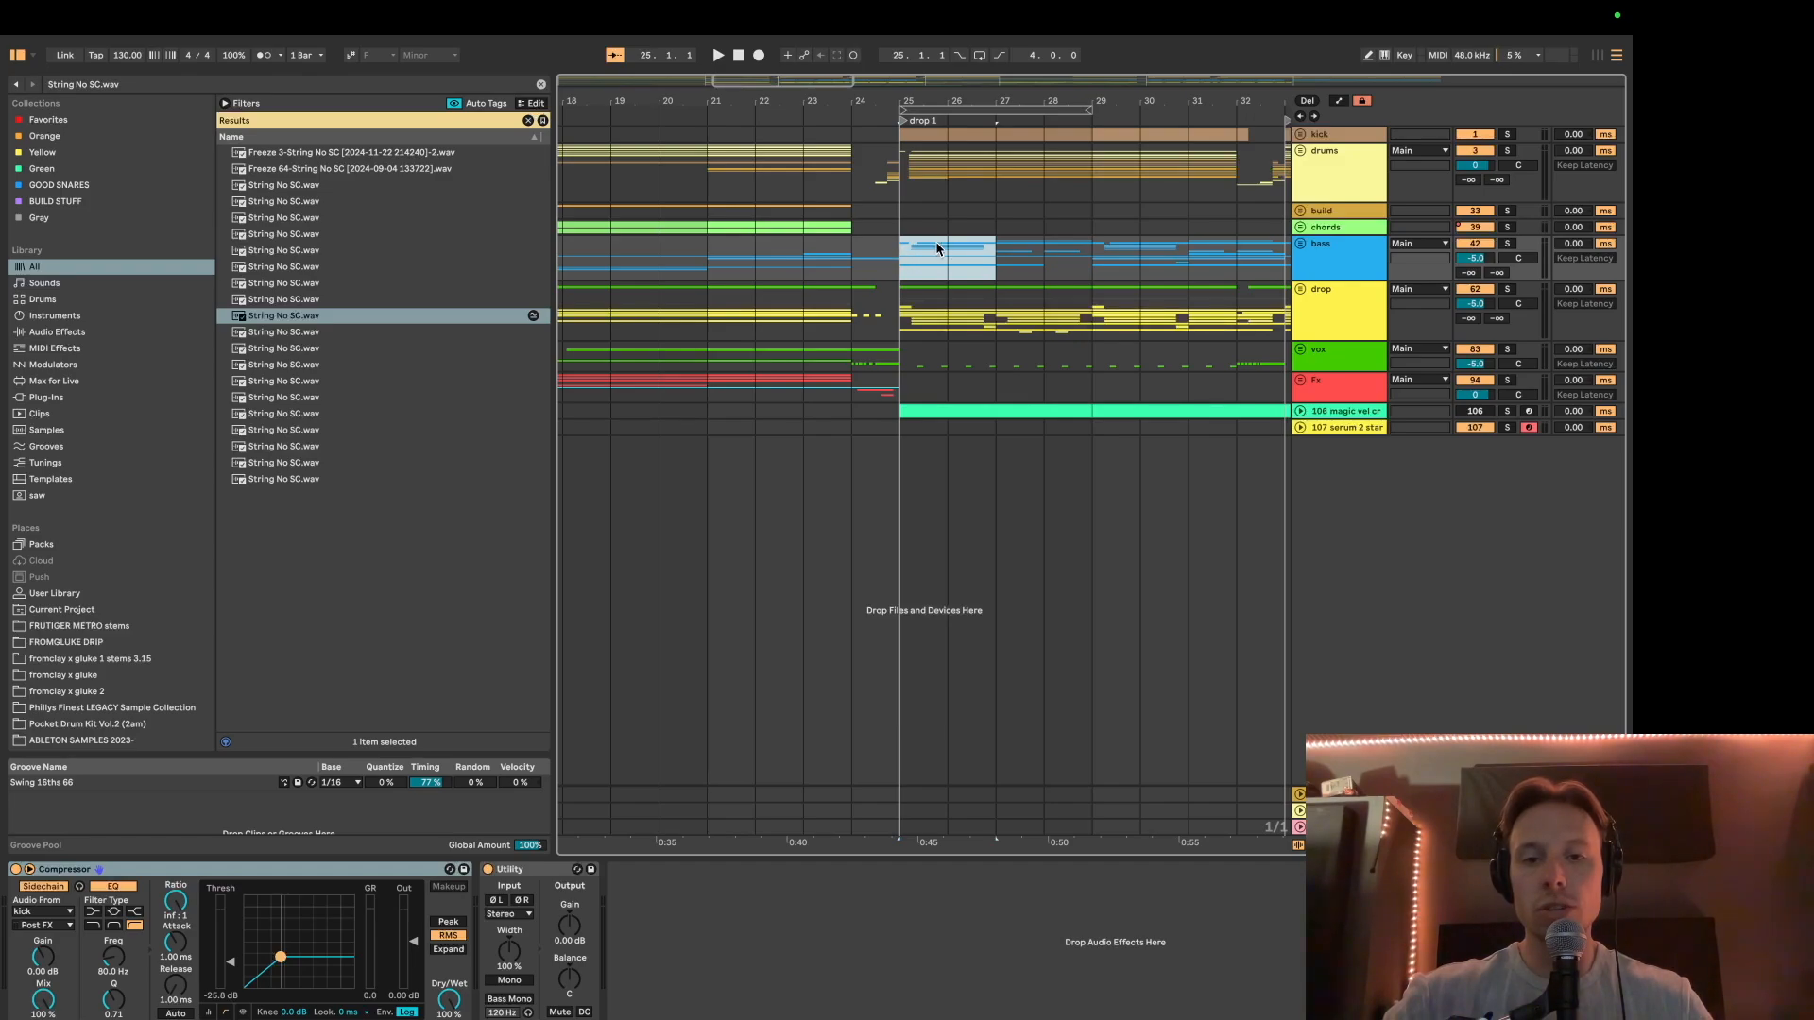
pyautogui.click(1341, 247)
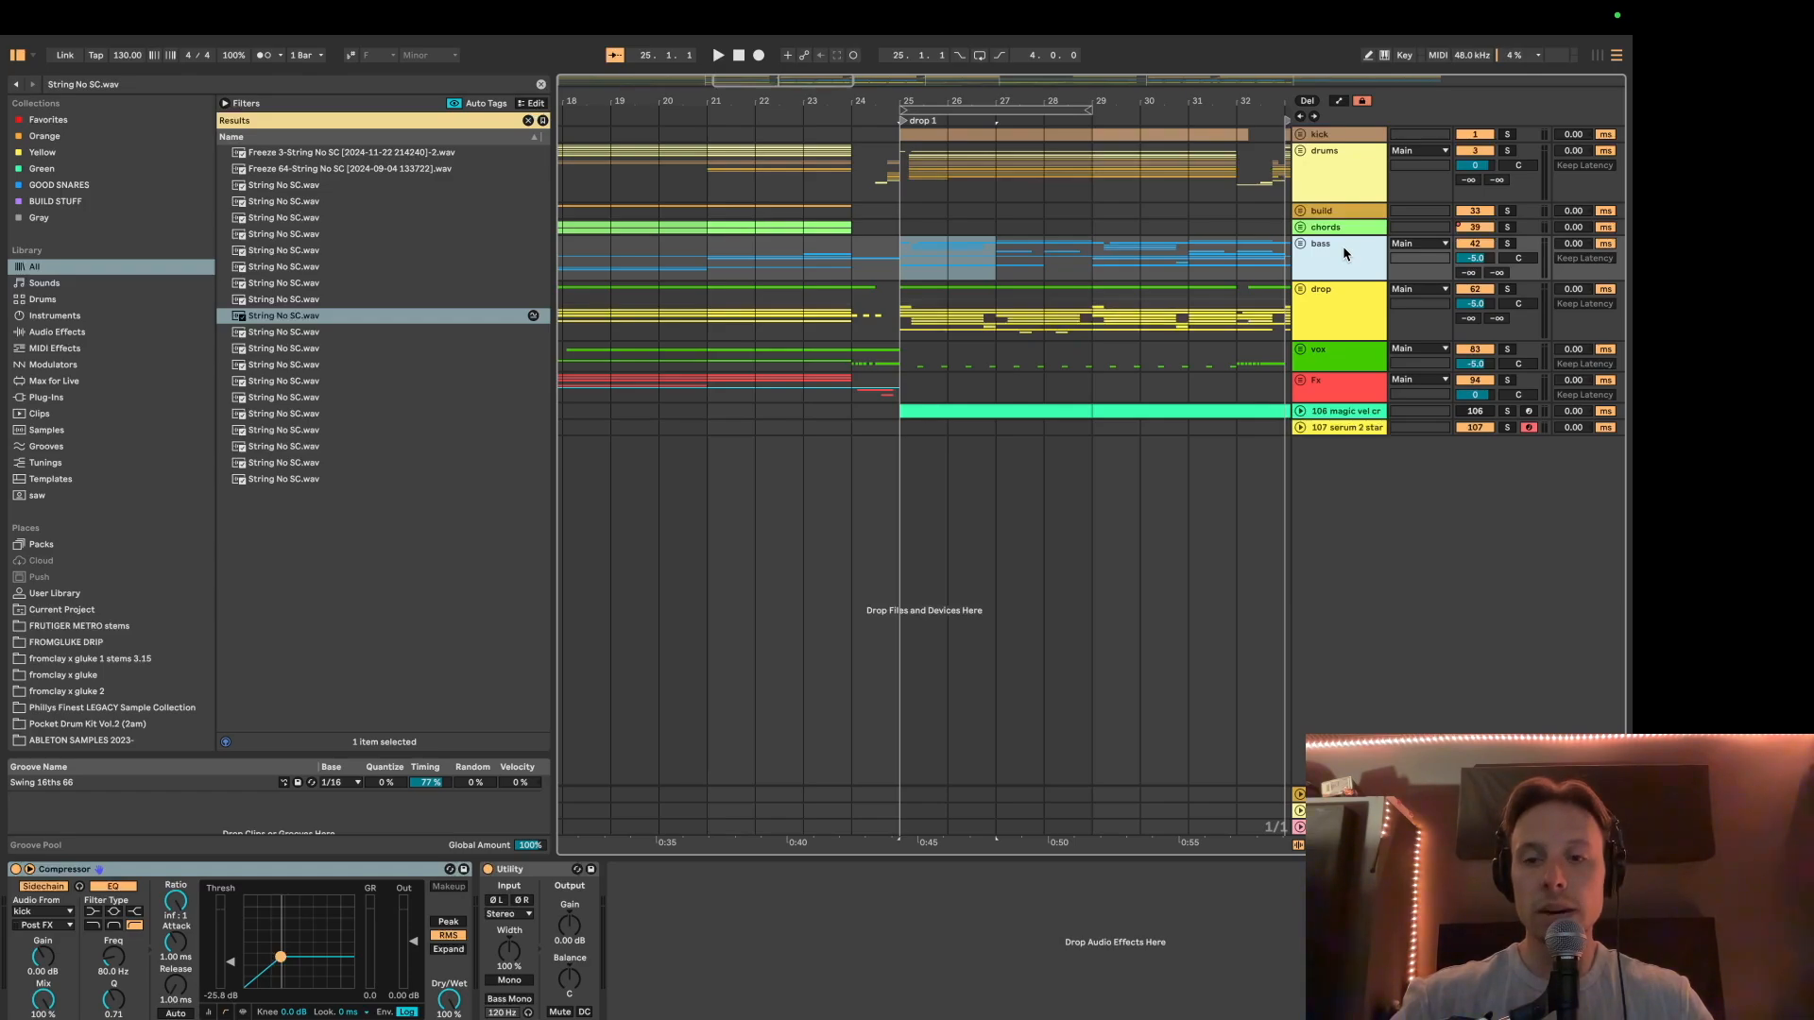
pyautogui.moveTo(904, 253); pyautogui.dragTo(986, 264)
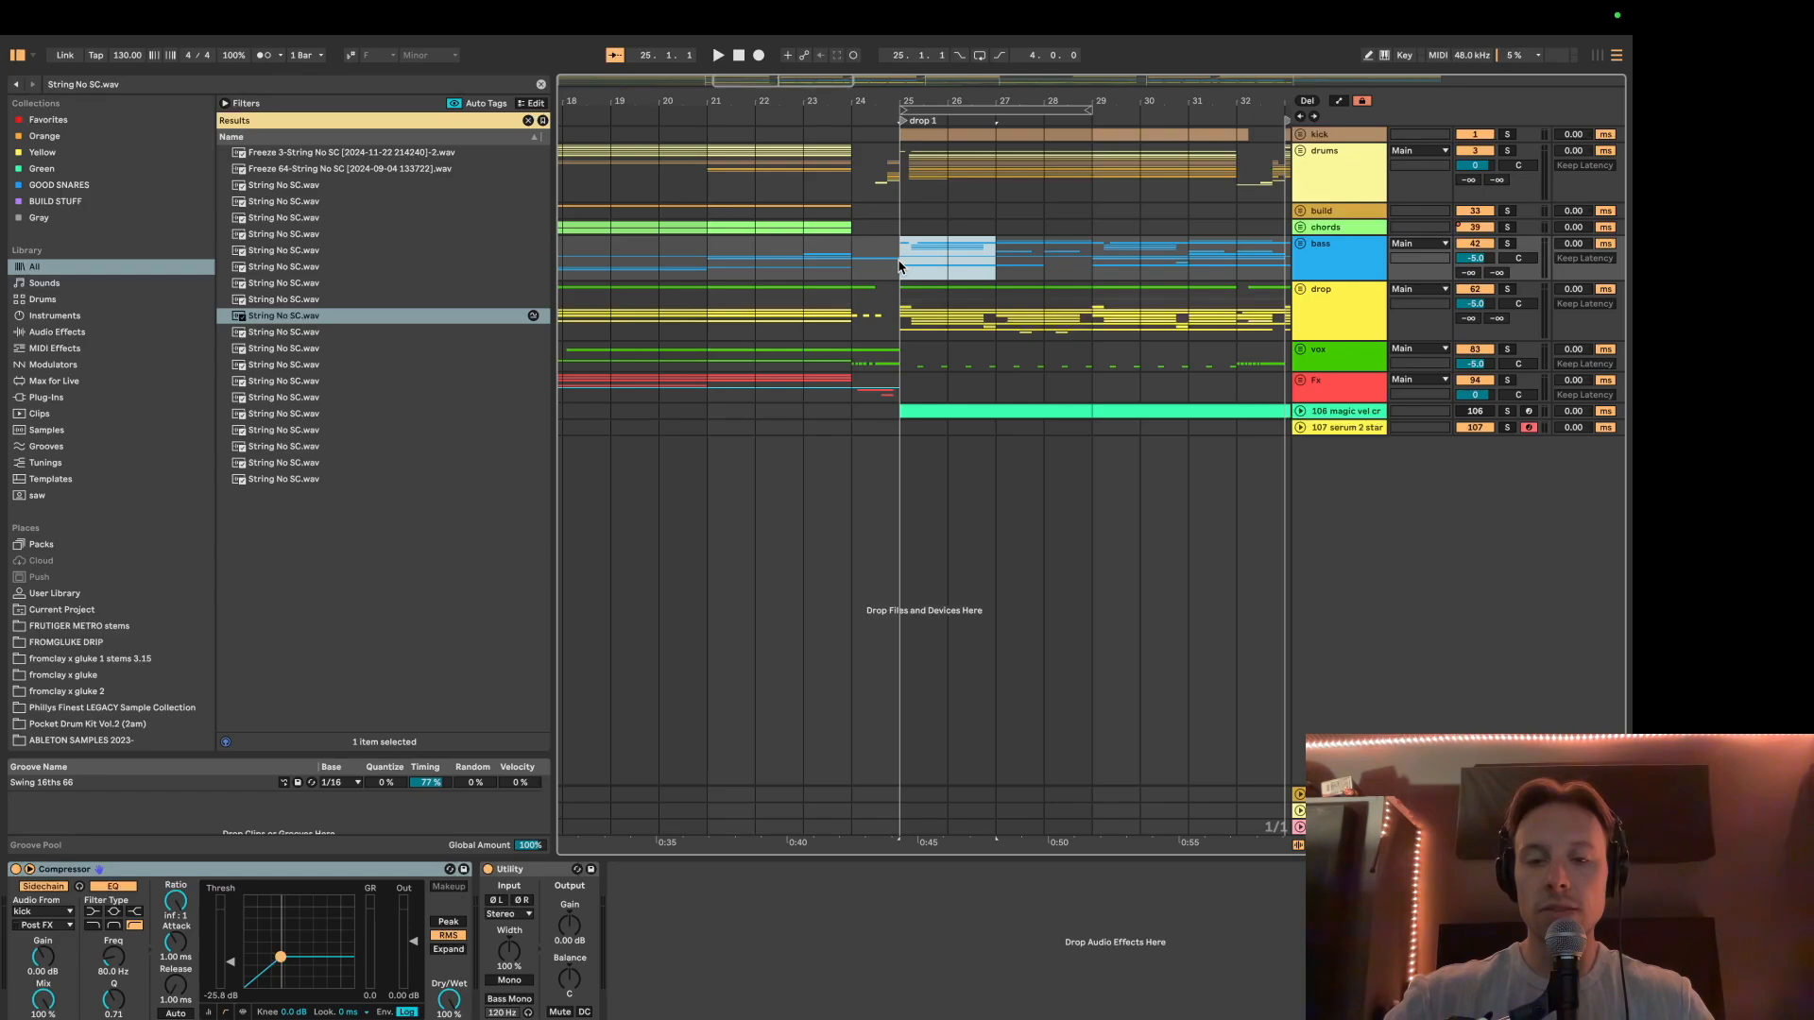
# Step: Audition the middle track of the main rumbler group in solo over its clip at drop 1
pyautogui.press('z')
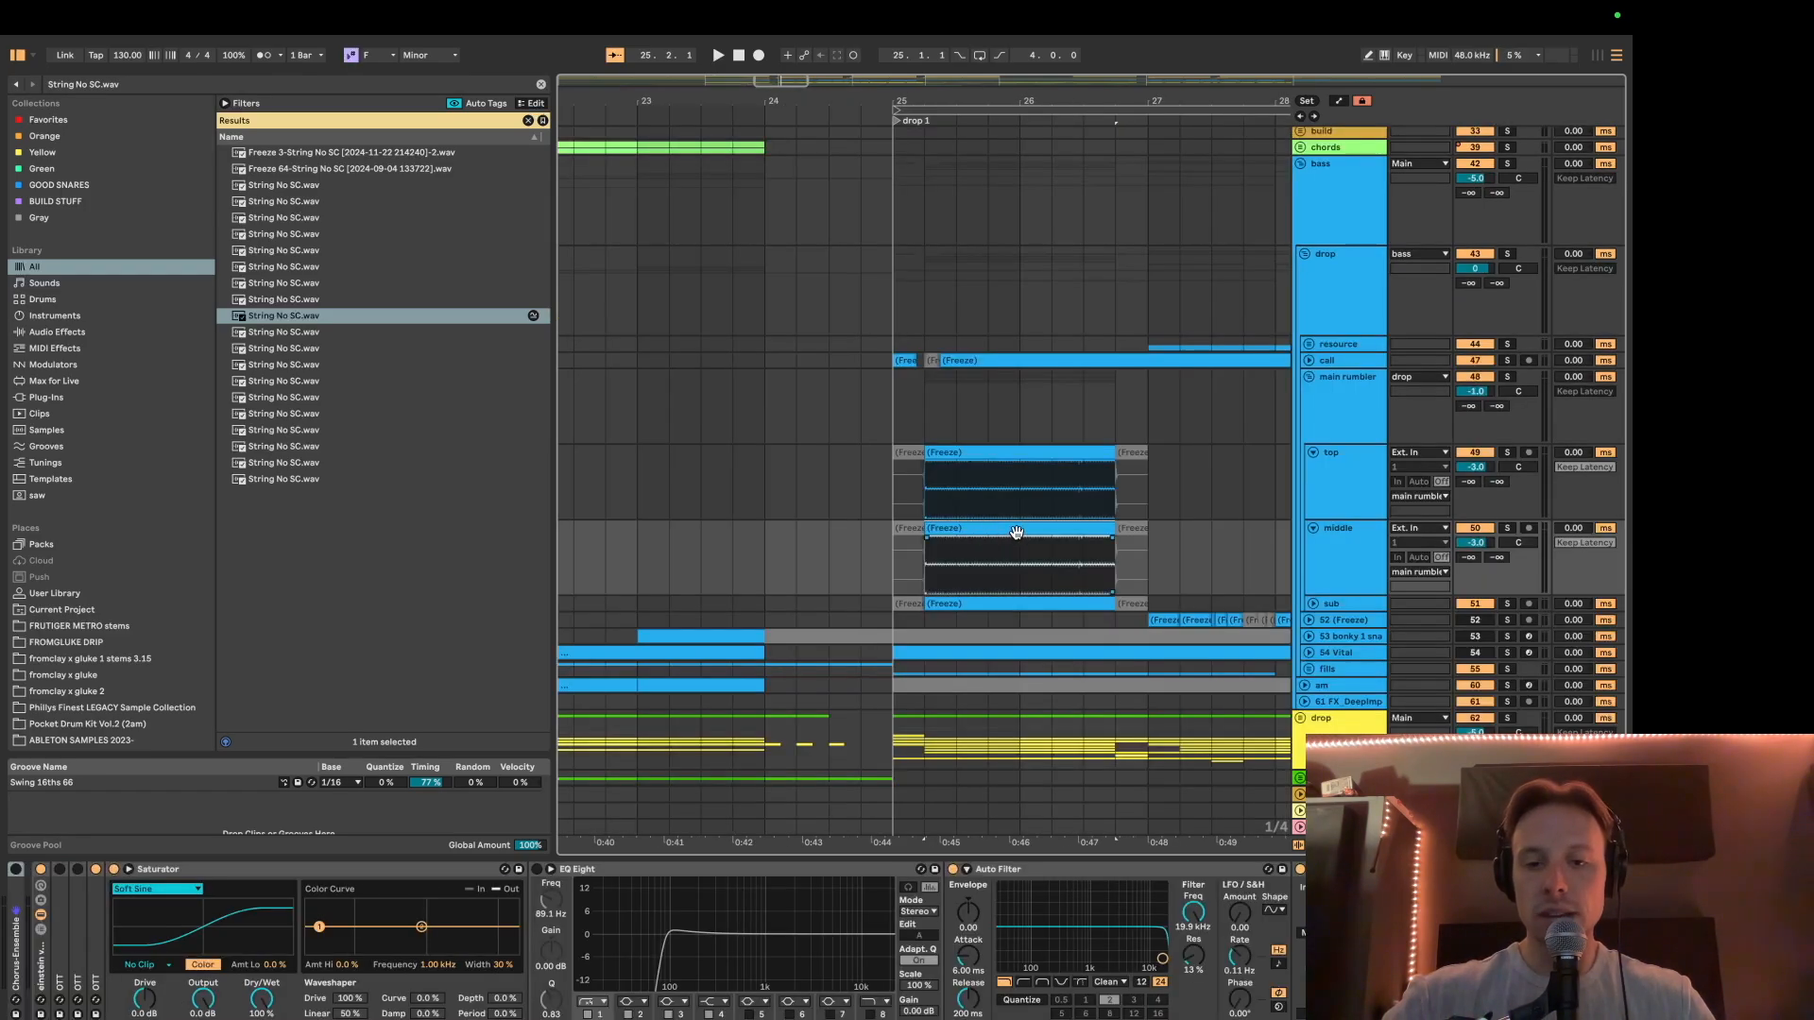
pyautogui.press('space')
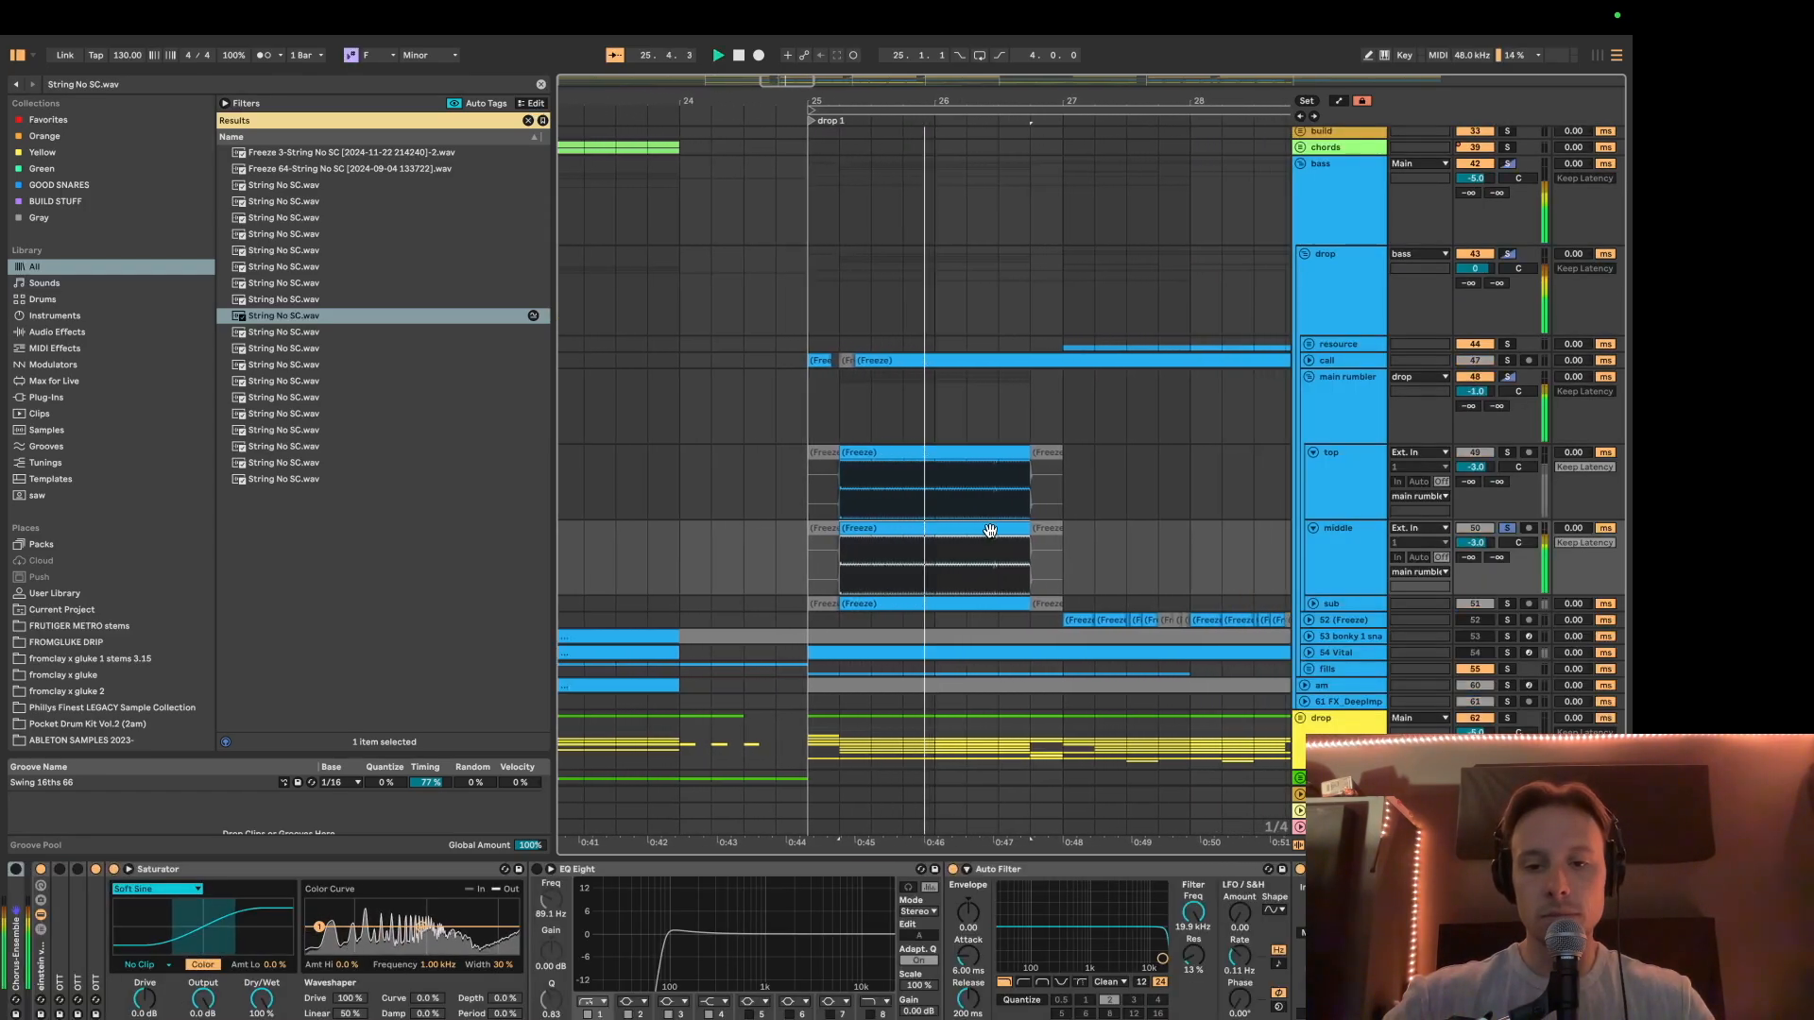
pyautogui.press('space')
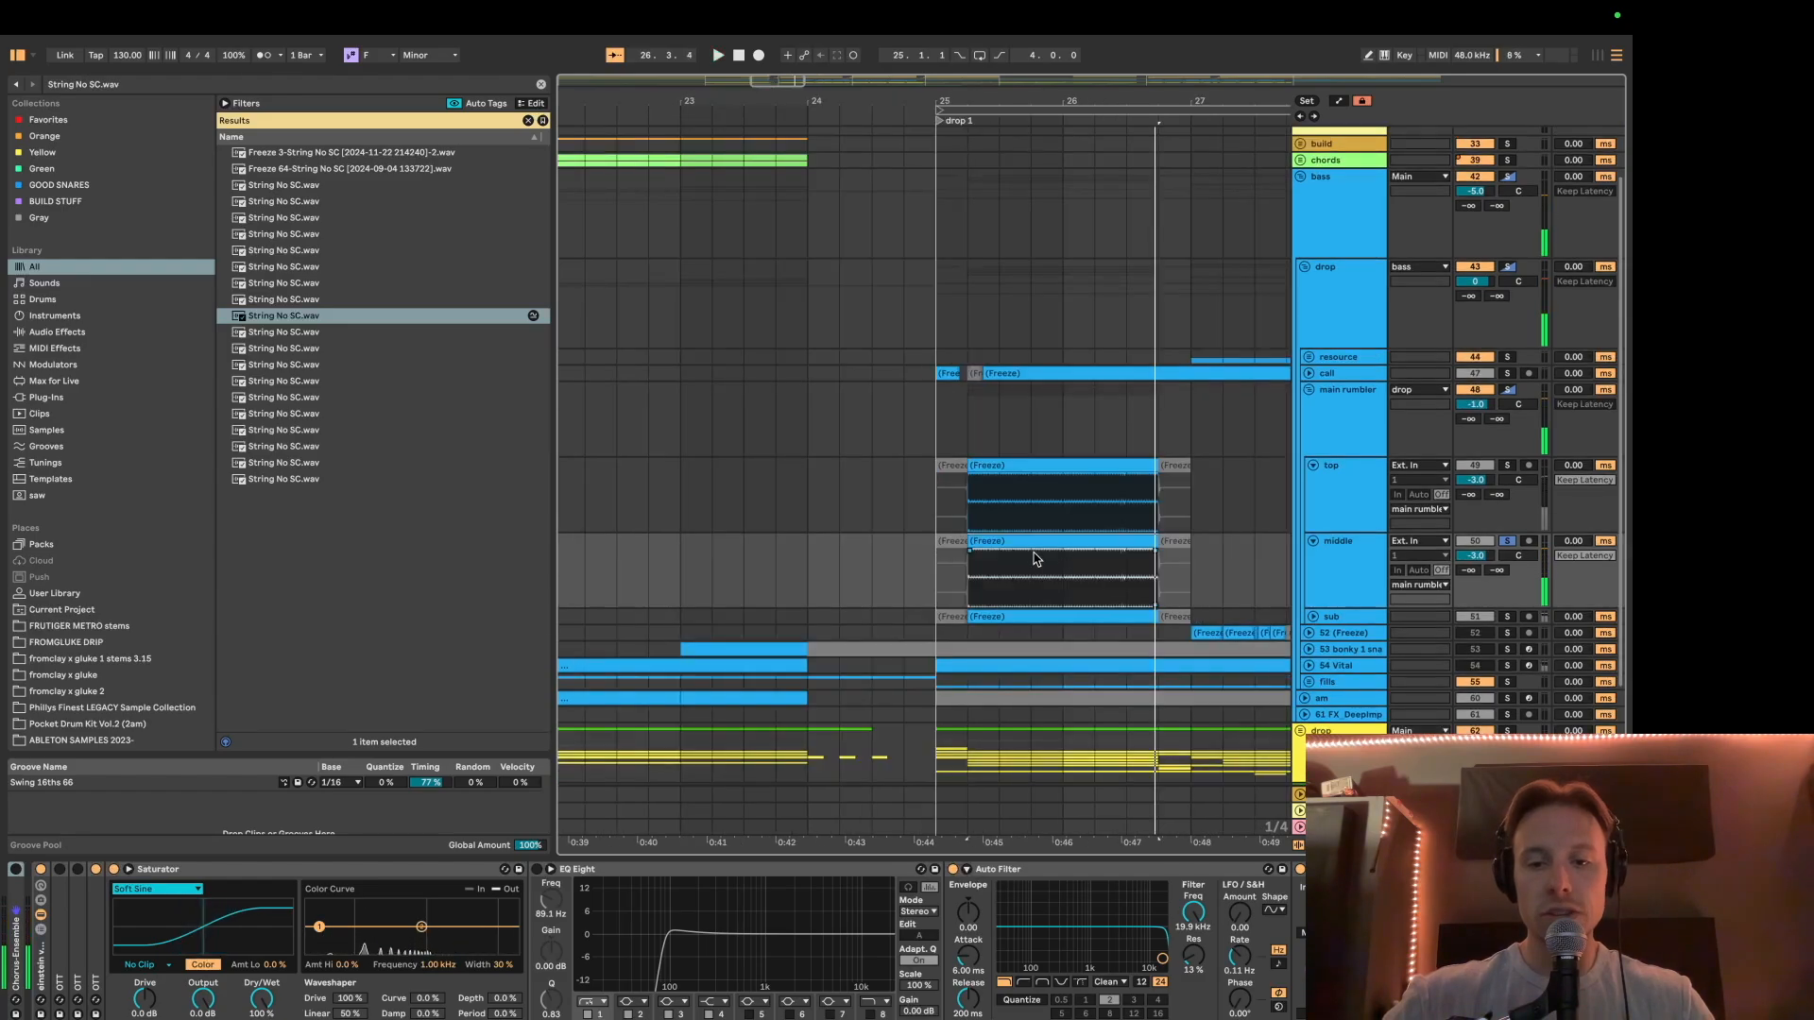
# Step: Find the Spectrum device, add it to the middle track, and play the clip to examine its harmonics in the enlarged display
pyautogui.press('super+f')
pyautogui.write('spectrum')
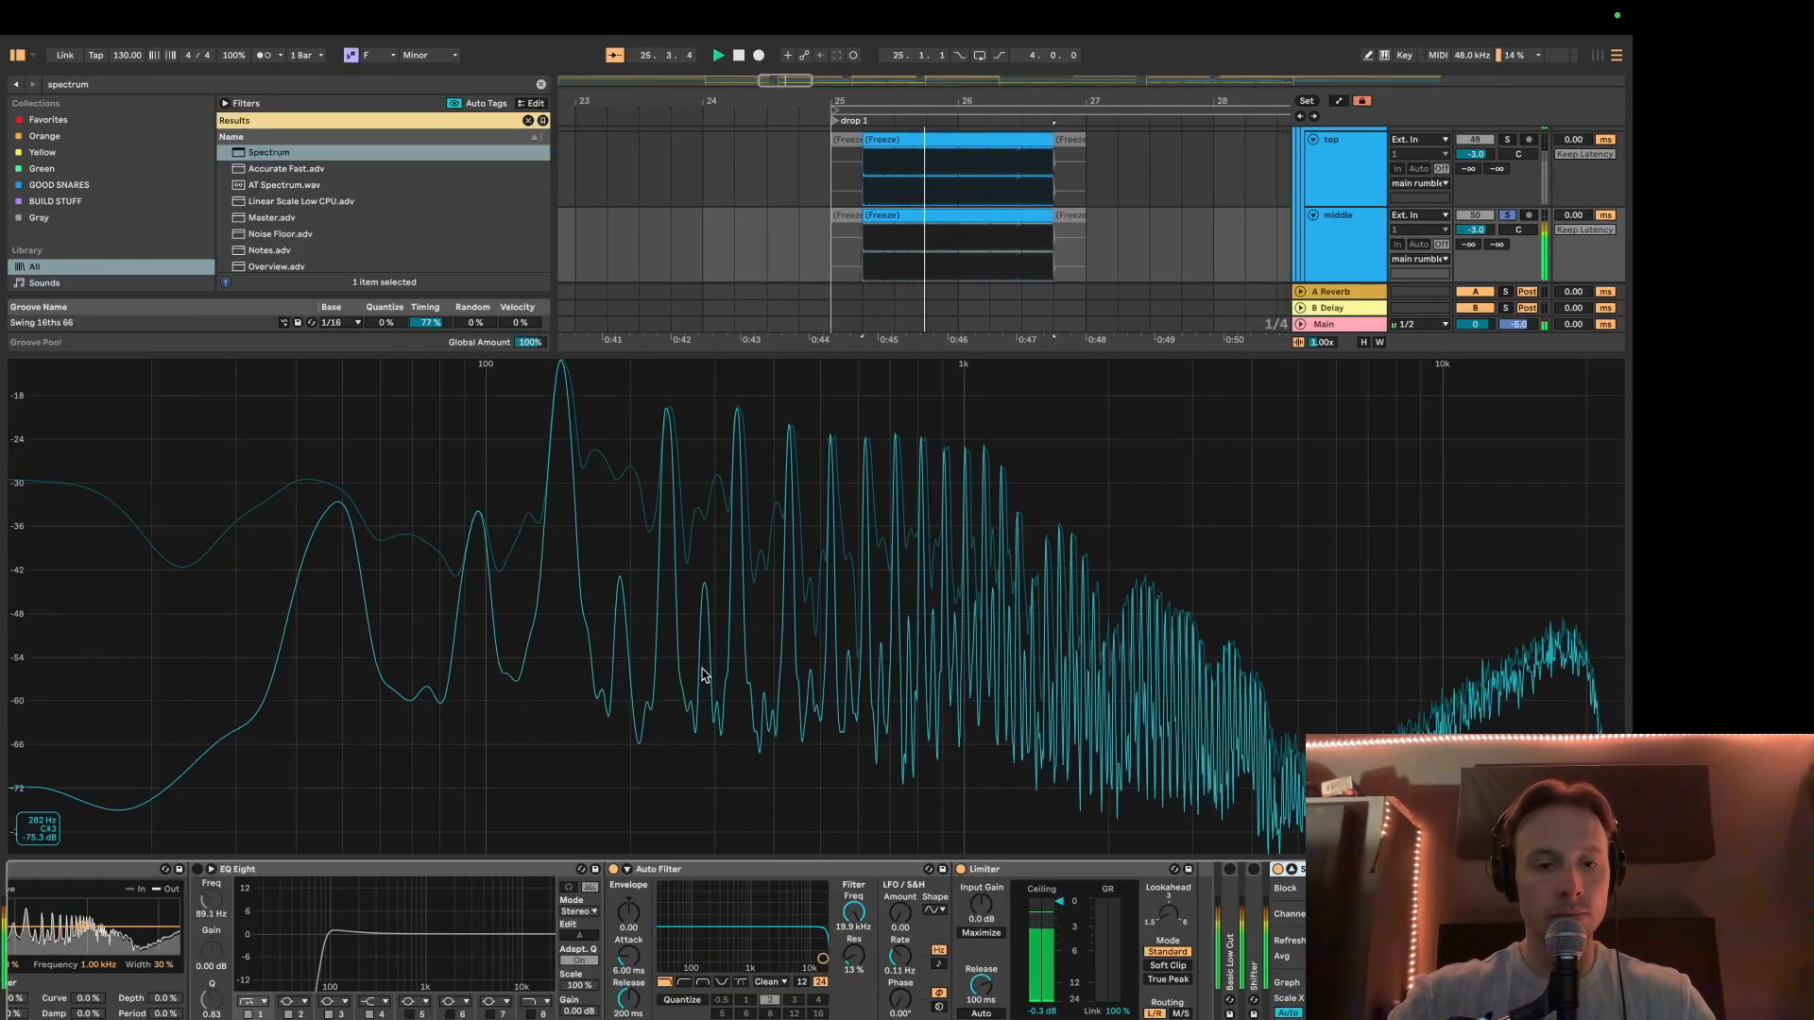
pyautogui.press('space')
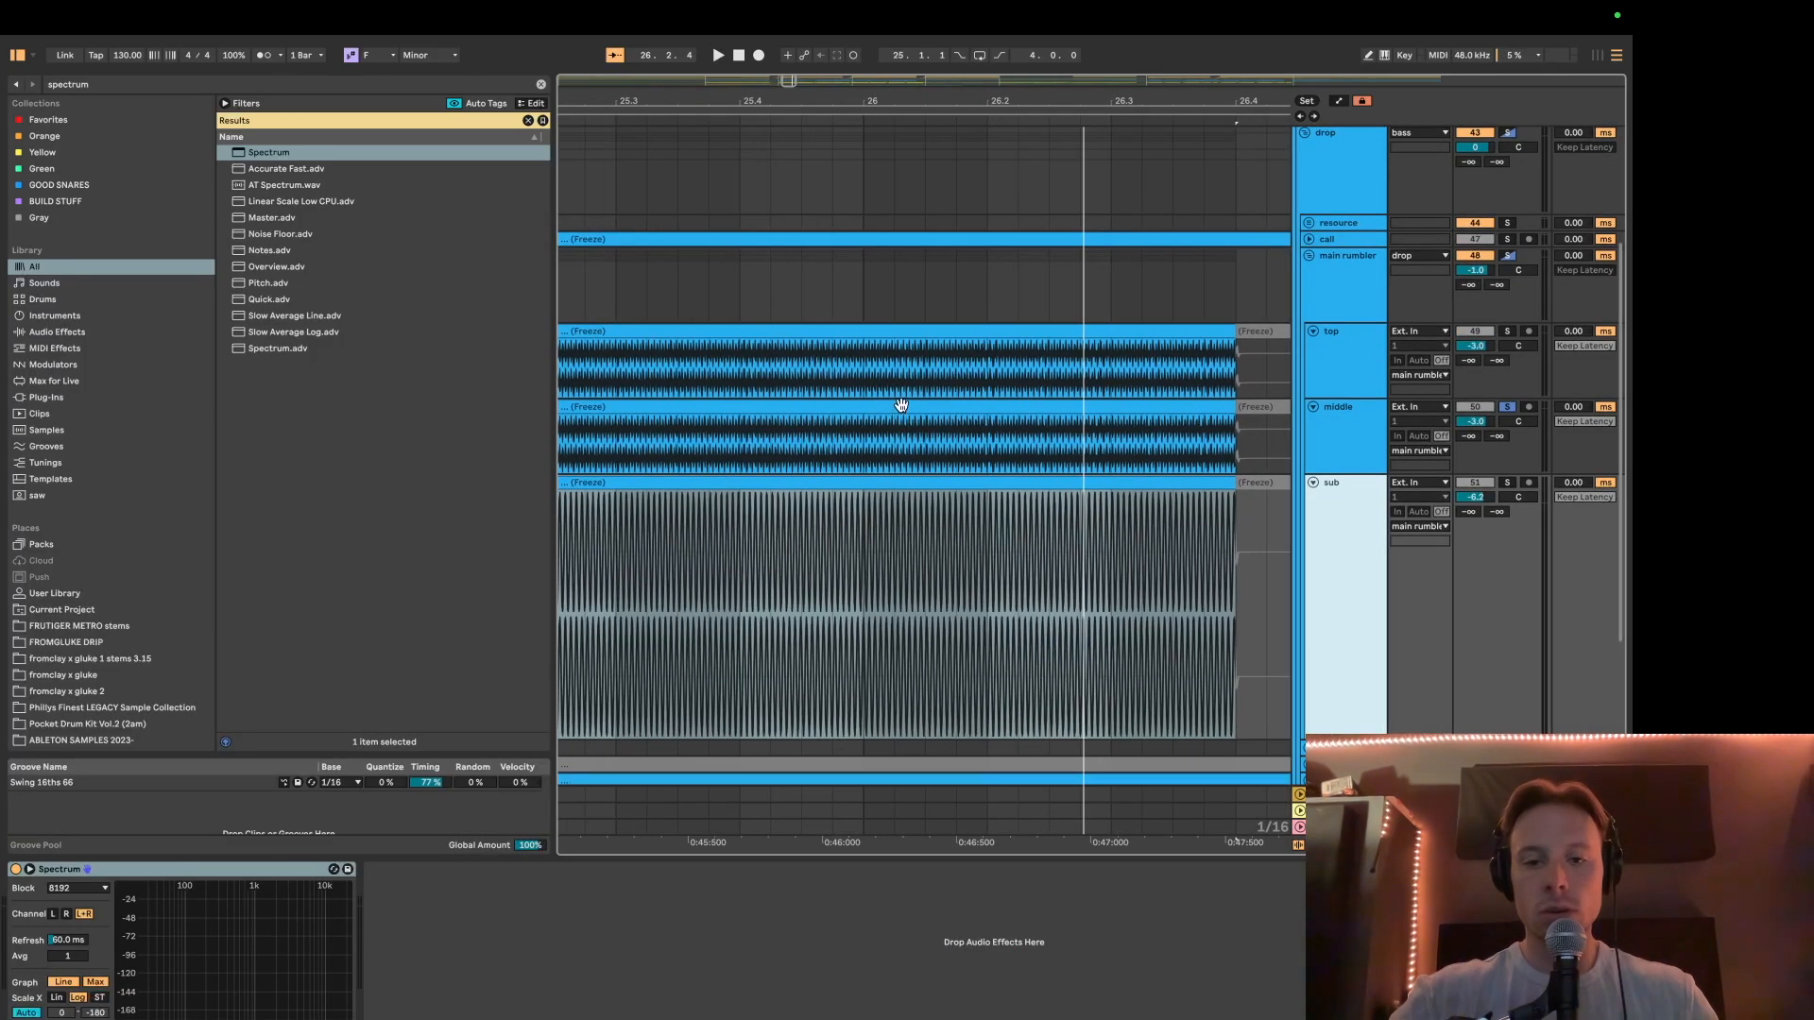
# Step: Set the low-cut band of the middle track's EQ Eight to 91.8 Hz with a Q of 0.66
pyautogui.click(899, 406)
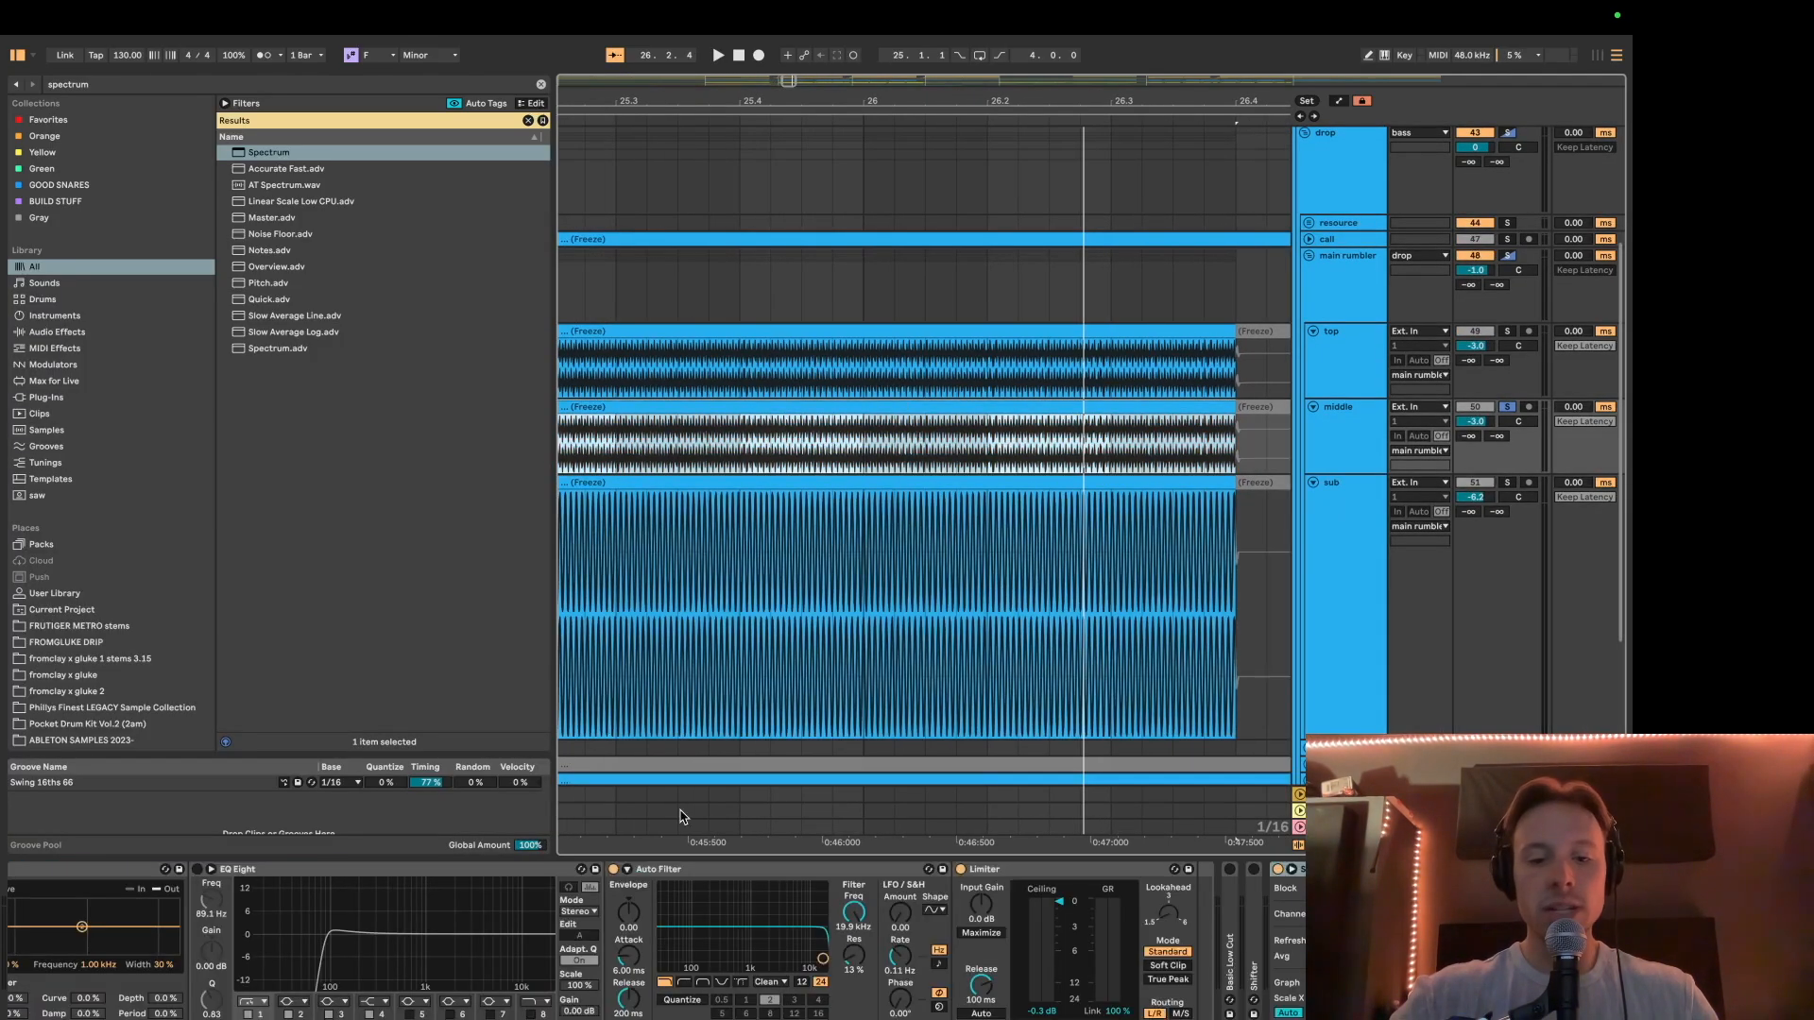
pyautogui.hscroll(-4, 572, 937)
pyautogui.click(378, 870)
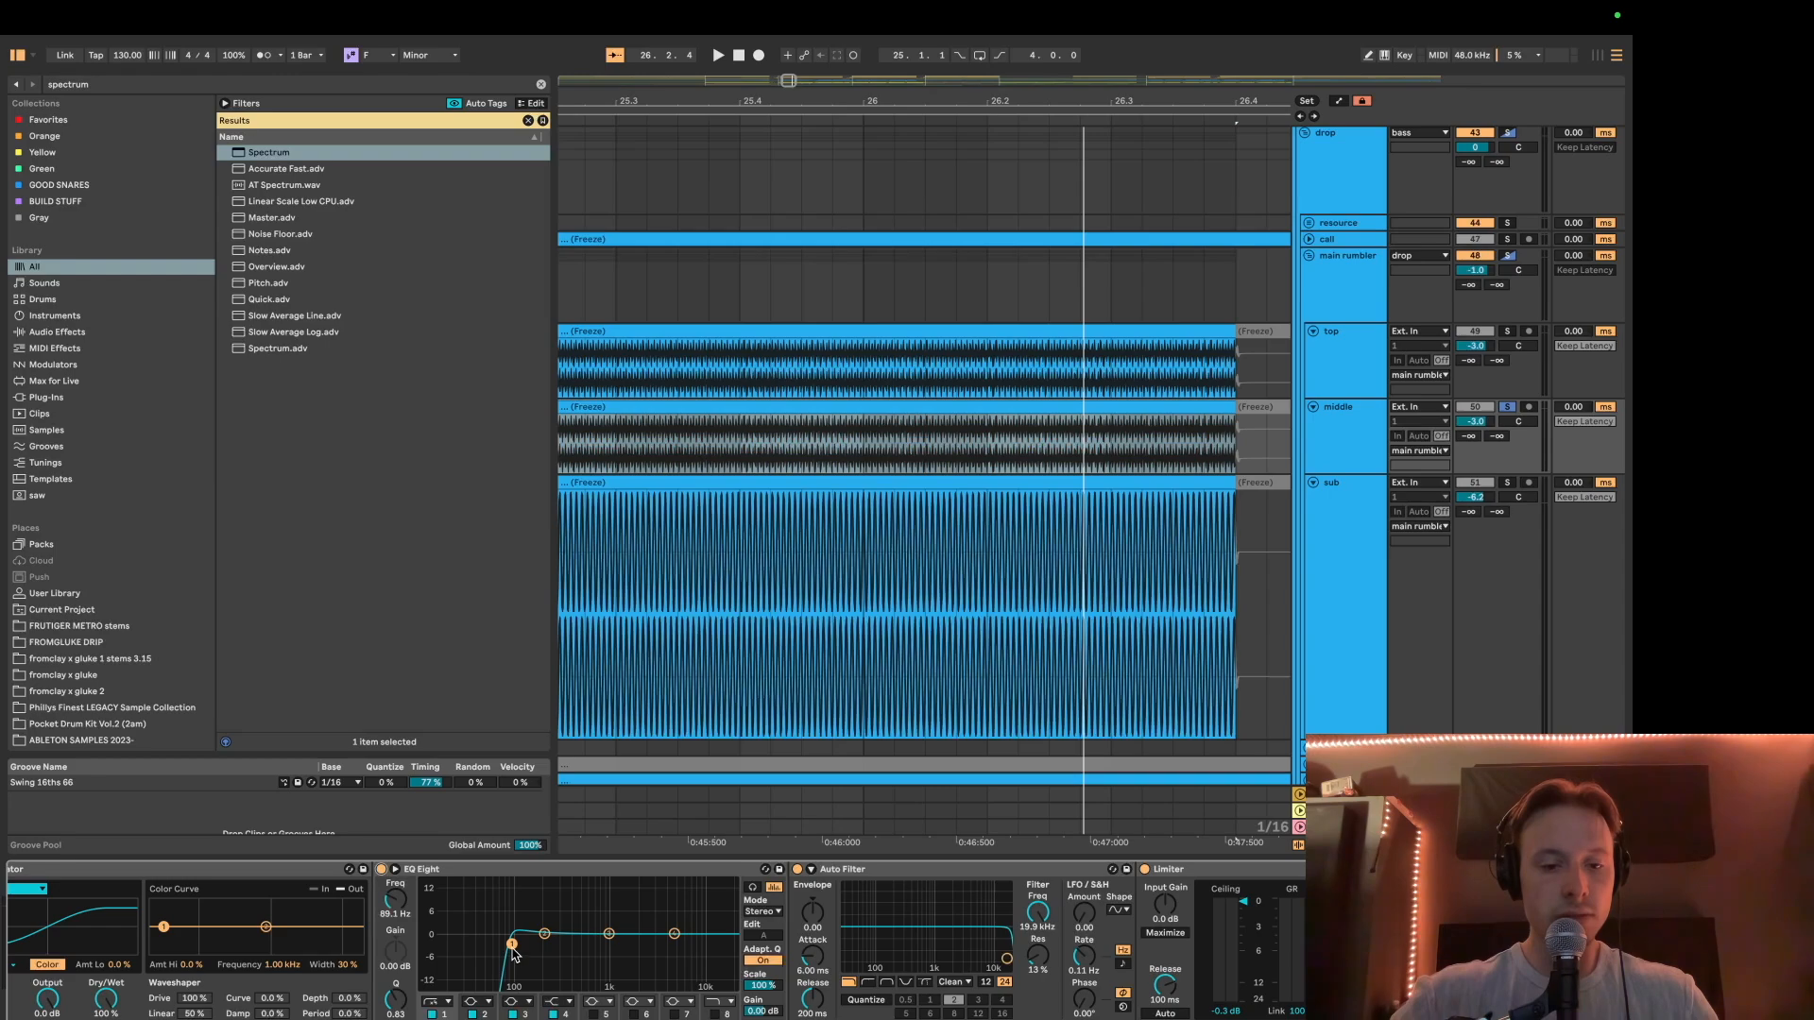
pyautogui.moveTo(512, 943); pyautogui.dragTo(513, 948)
pyautogui.hscroll(-3, 758, 631)
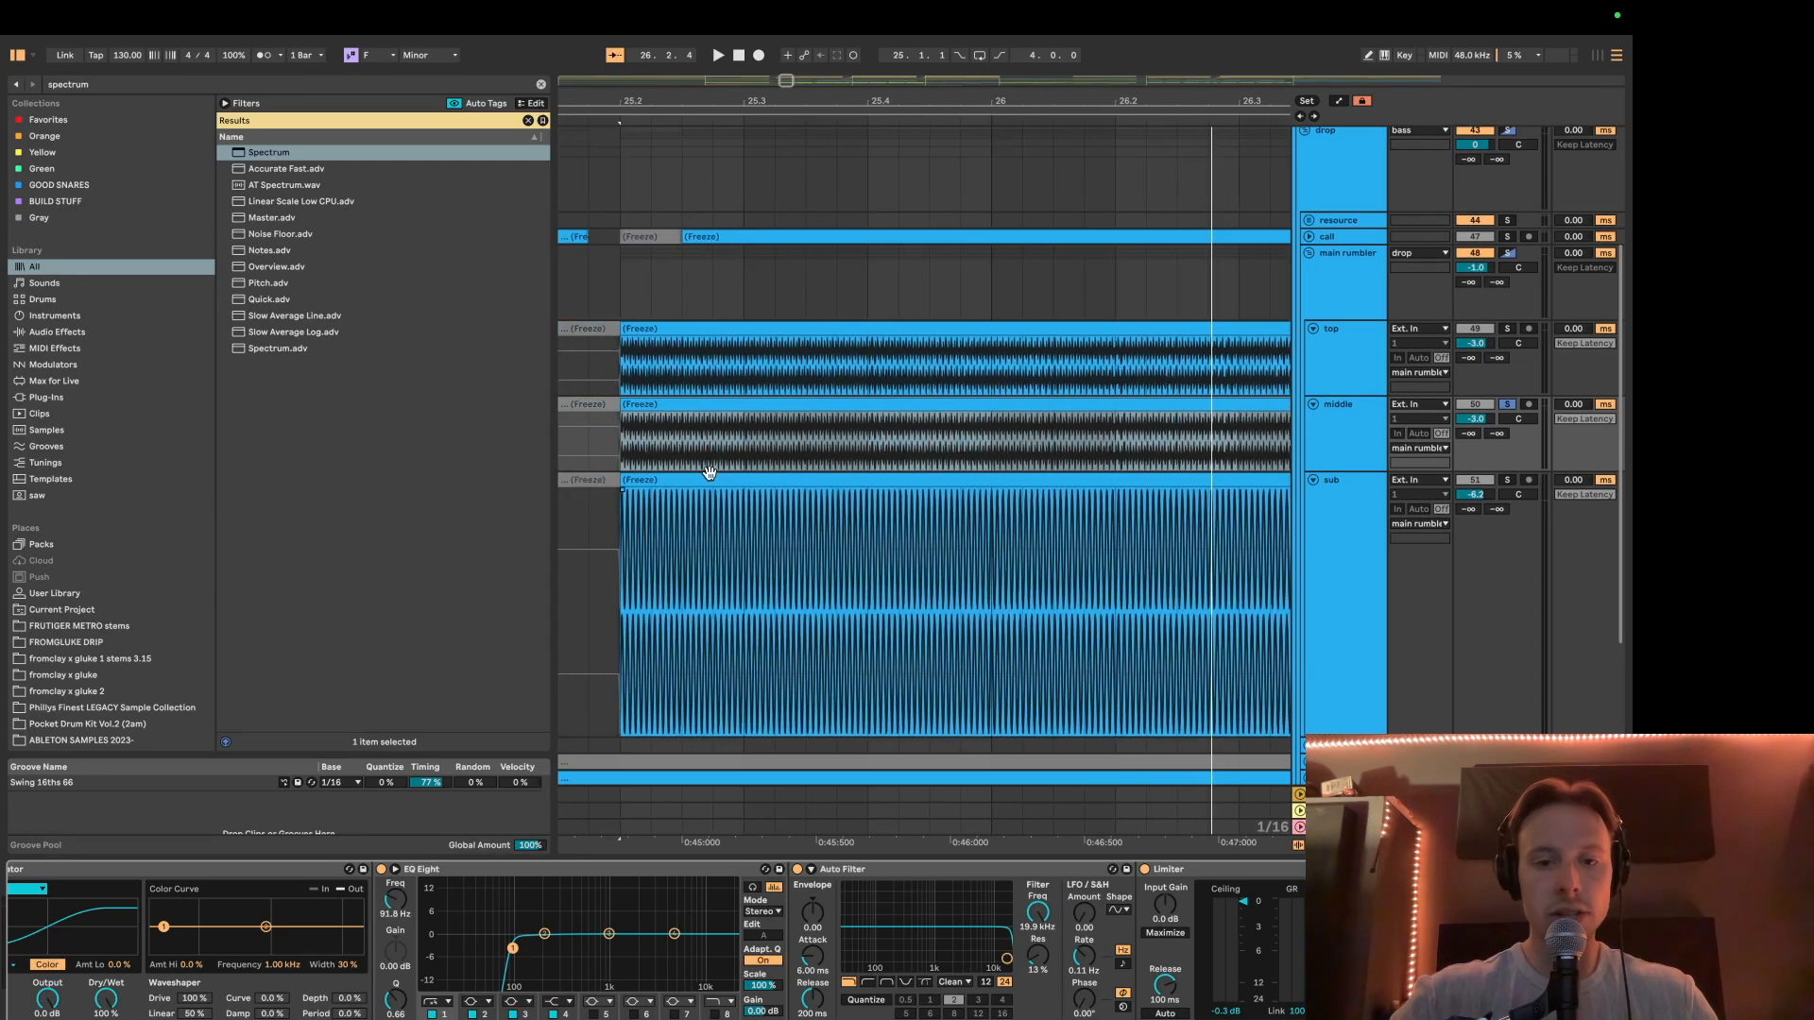
# Step: Audition the soloed middle clip from 25.2 with the adjusted EQ Eight low cut
pyautogui.click(678, 468)
pyautogui.press('space')
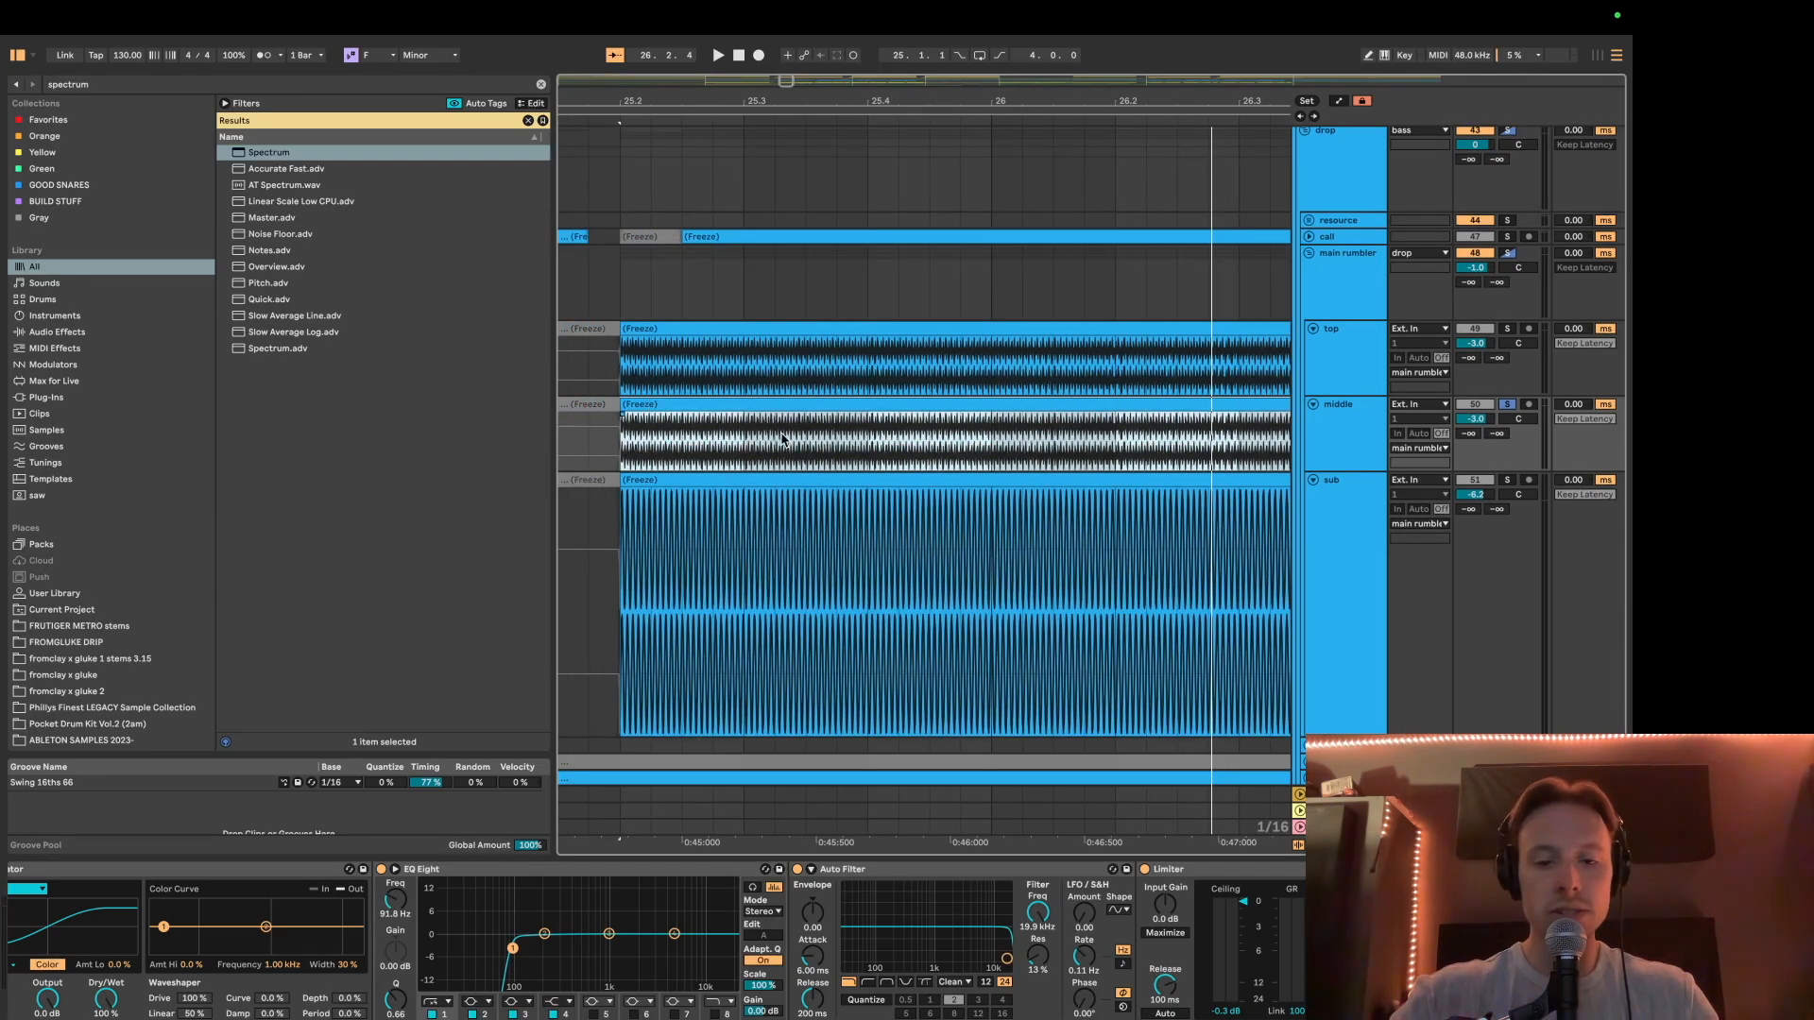
pyautogui.press('space')
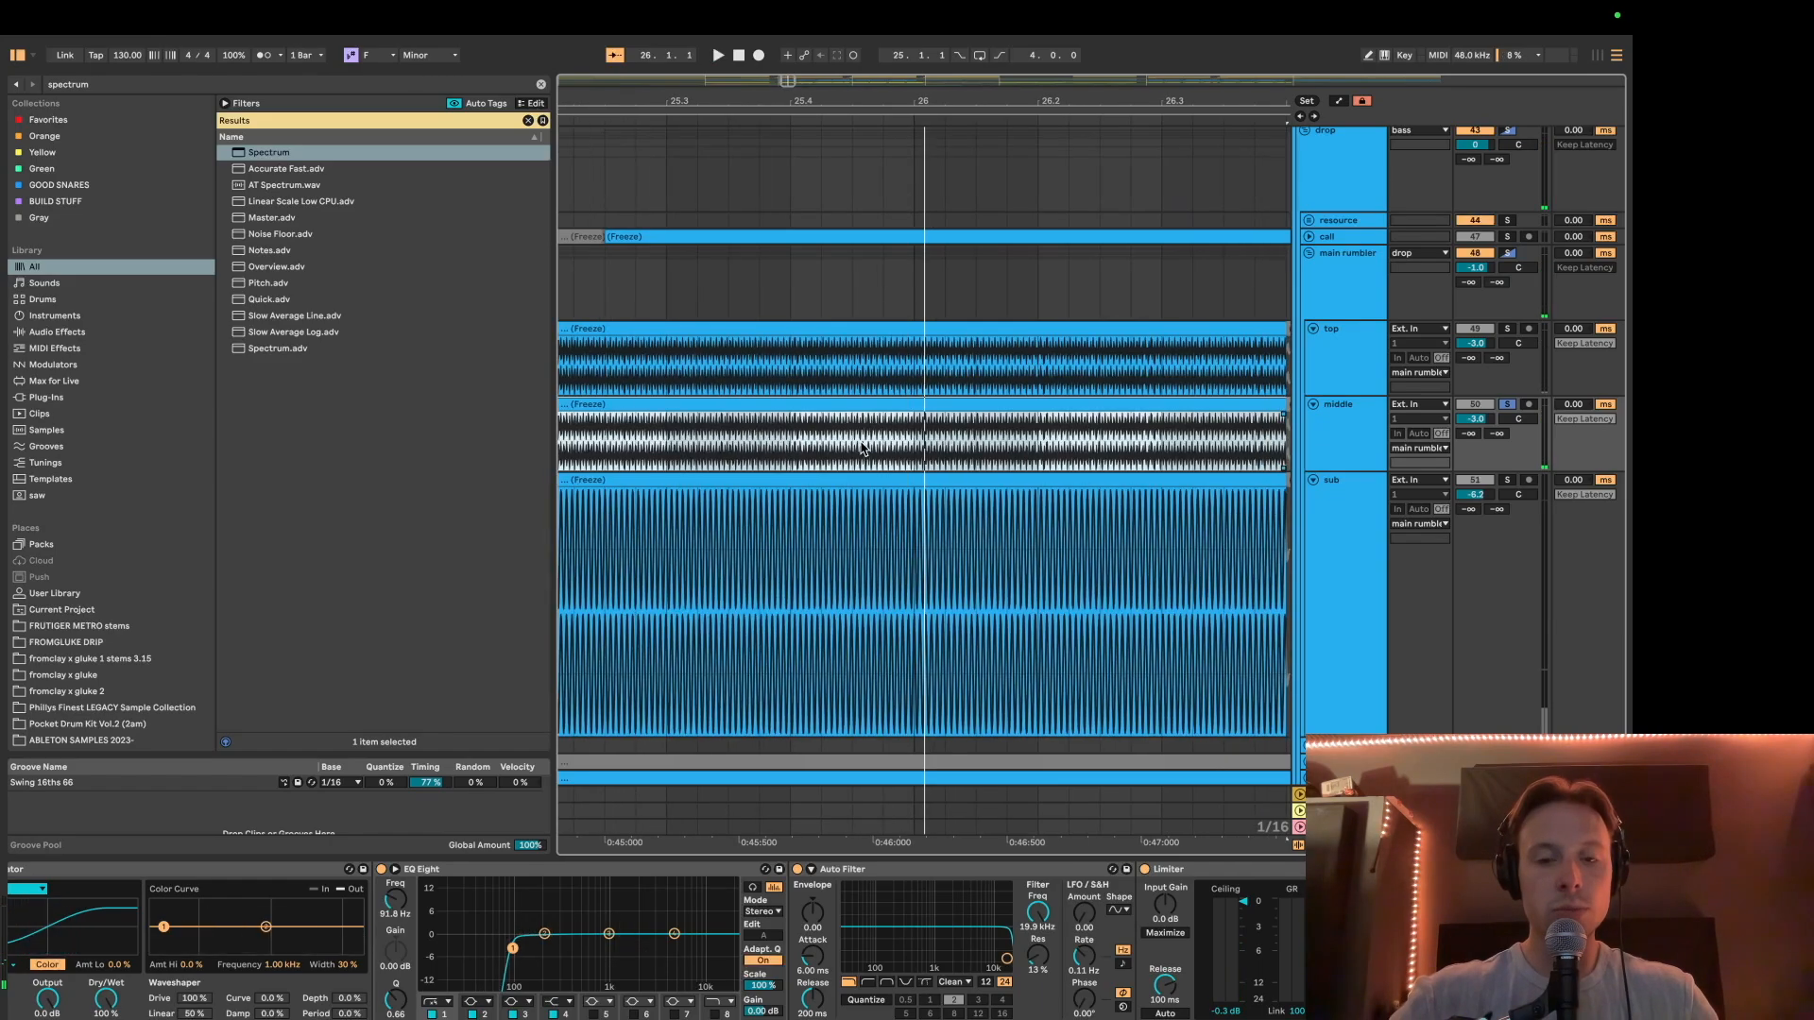
# Step: Examine the sub clip's waveform cycles close up around 25.3, highlighting a run of them
pyautogui.scroll(-2, 864, 438)
pyautogui.hscroll(-2, 864, 437)
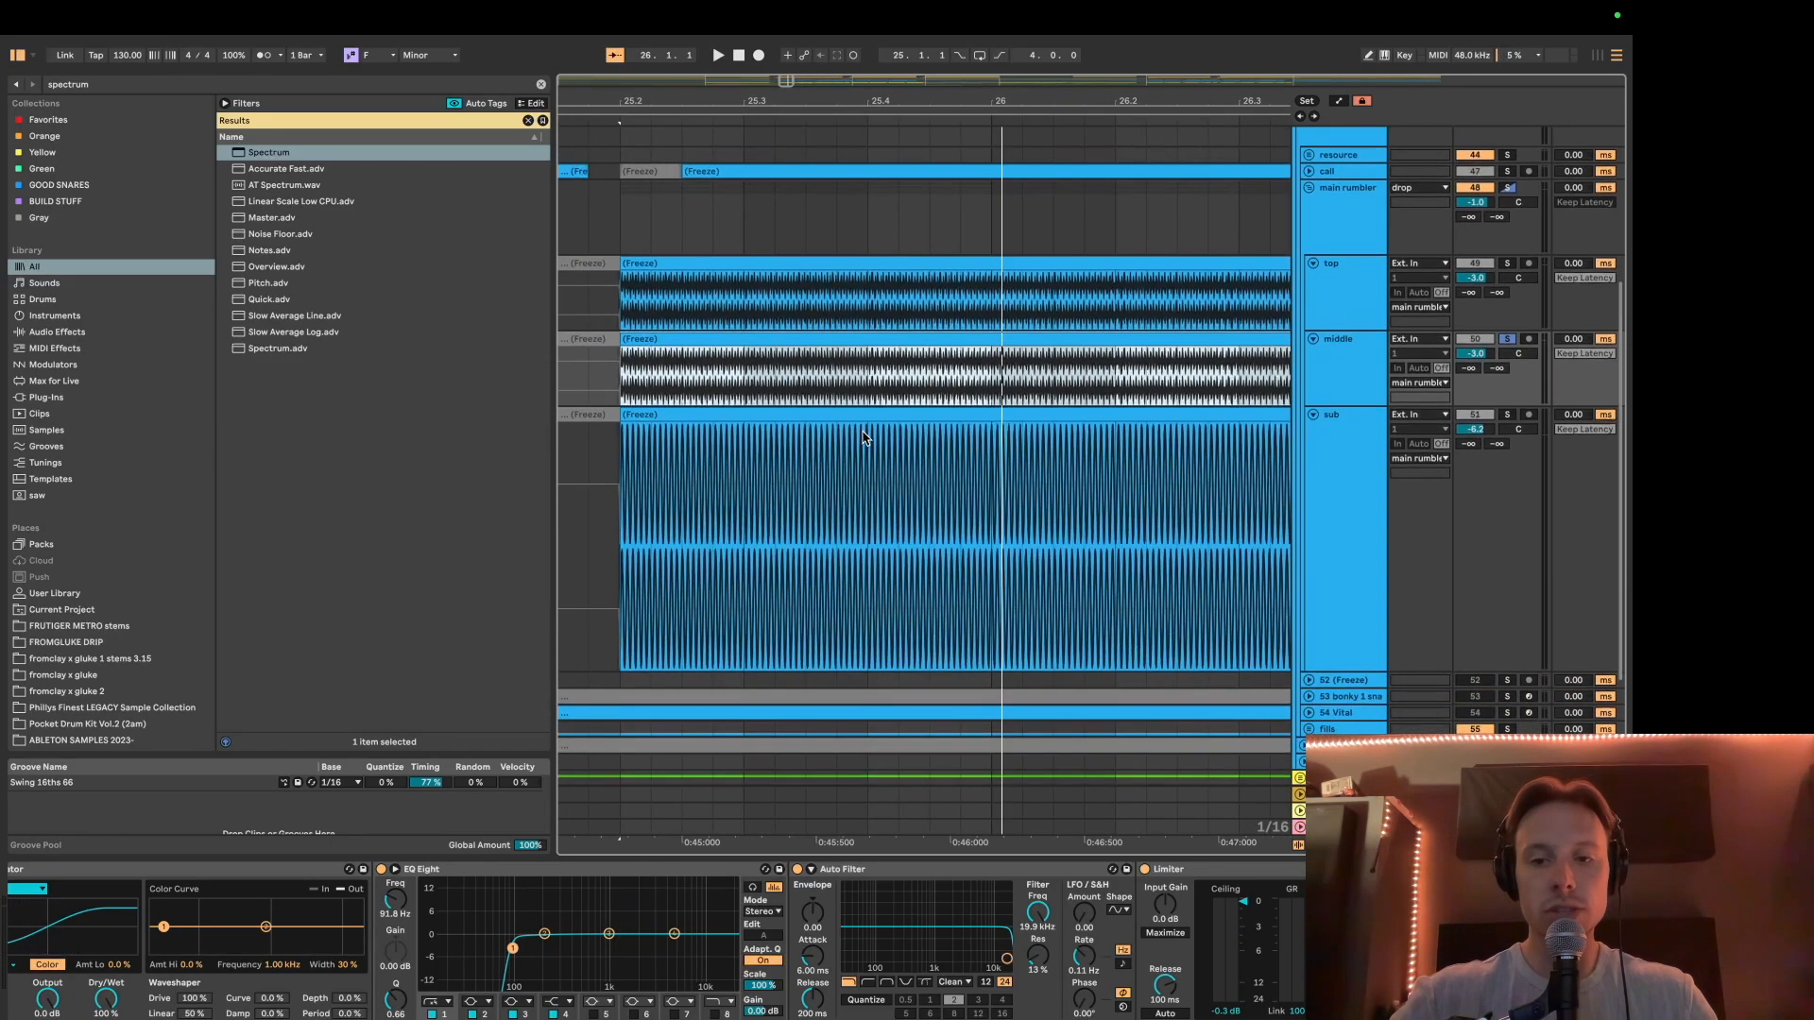
pyautogui.click(753, 517)
pyautogui.scroll(10, 753, 517)
pyautogui.scroll(1, 751, 516)
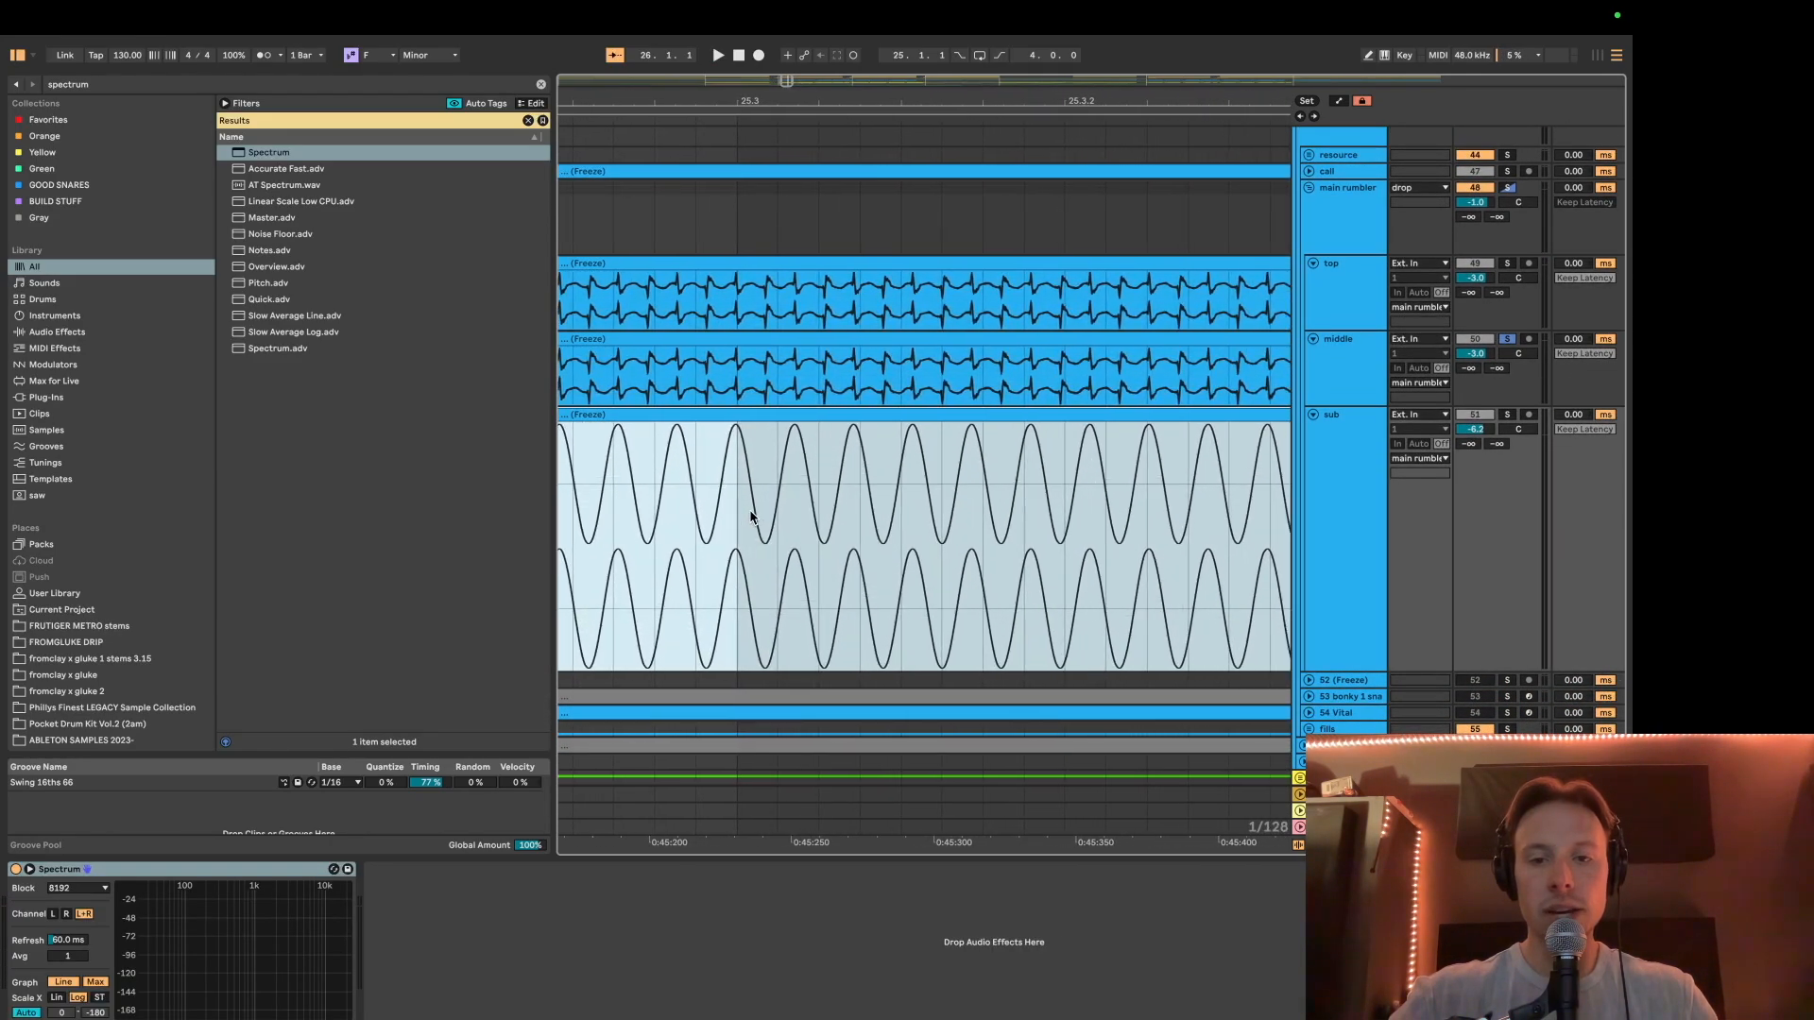
pyautogui.click(652, 501)
pyautogui.moveTo(633, 501); pyautogui.dragTo(790, 501)
pyautogui.moveTo(679, 448); pyautogui.dragTo(1611, 413)
pyautogui.scroll(-3, 1307, 405)
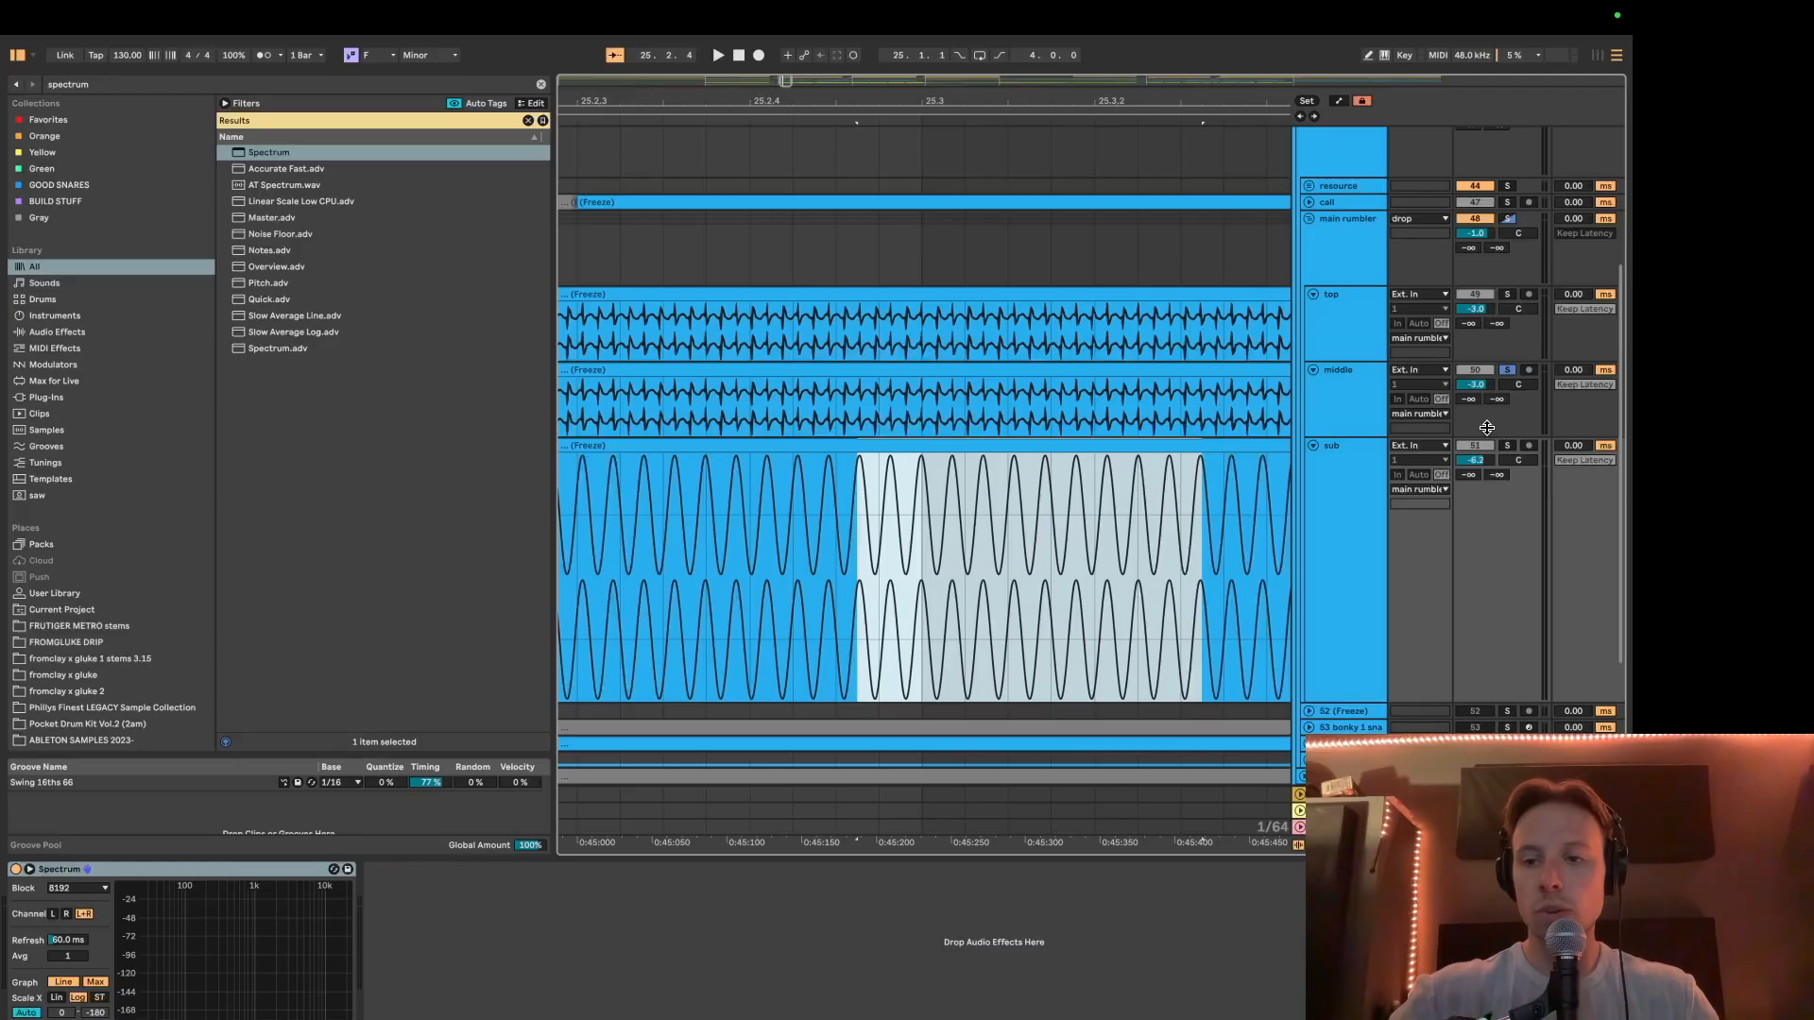
# Step: Solo the sub track together with the middle track and audition both clips from 25.2
pyautogui.keyDown('super'); pyautogui.click(1507, 446); pyautogui.keyUp('super')
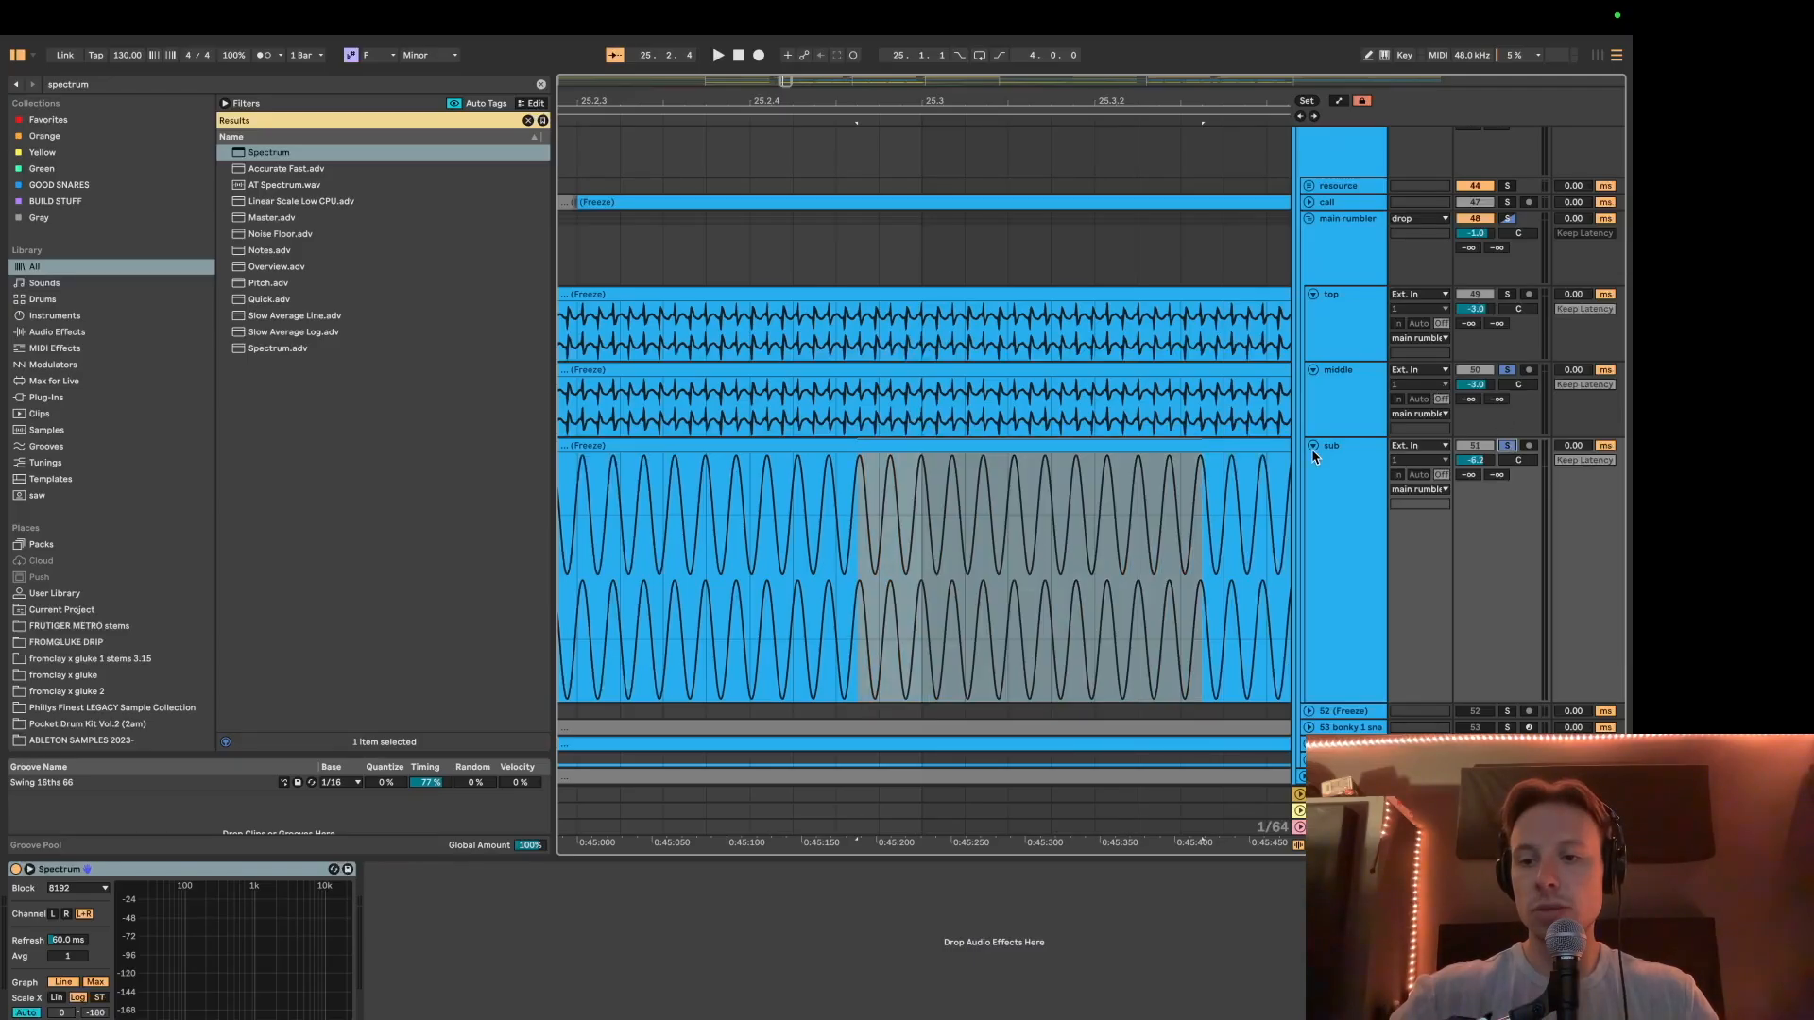
pyautogui.scroll(-5, 1144, 425)
pyautogui.click(1052, 371)
pyautogui.click(795, 409)
pyautogui.press('space')
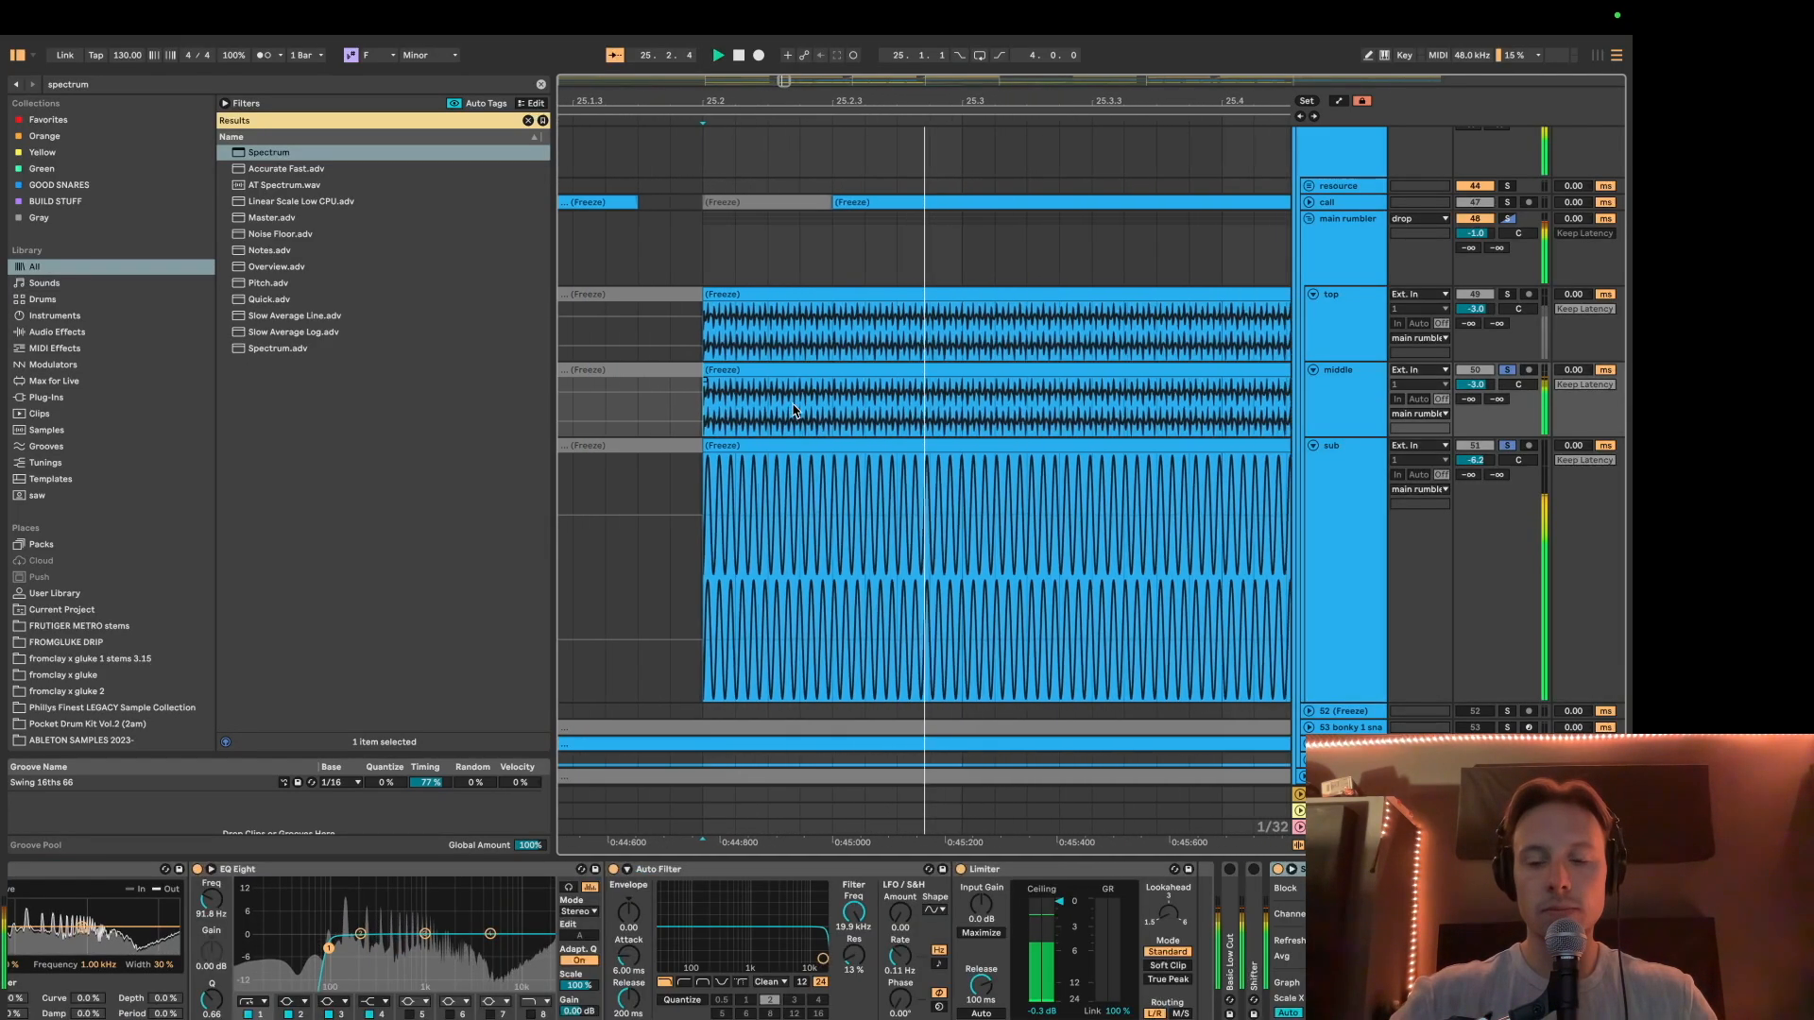
pyautogui.press('space')
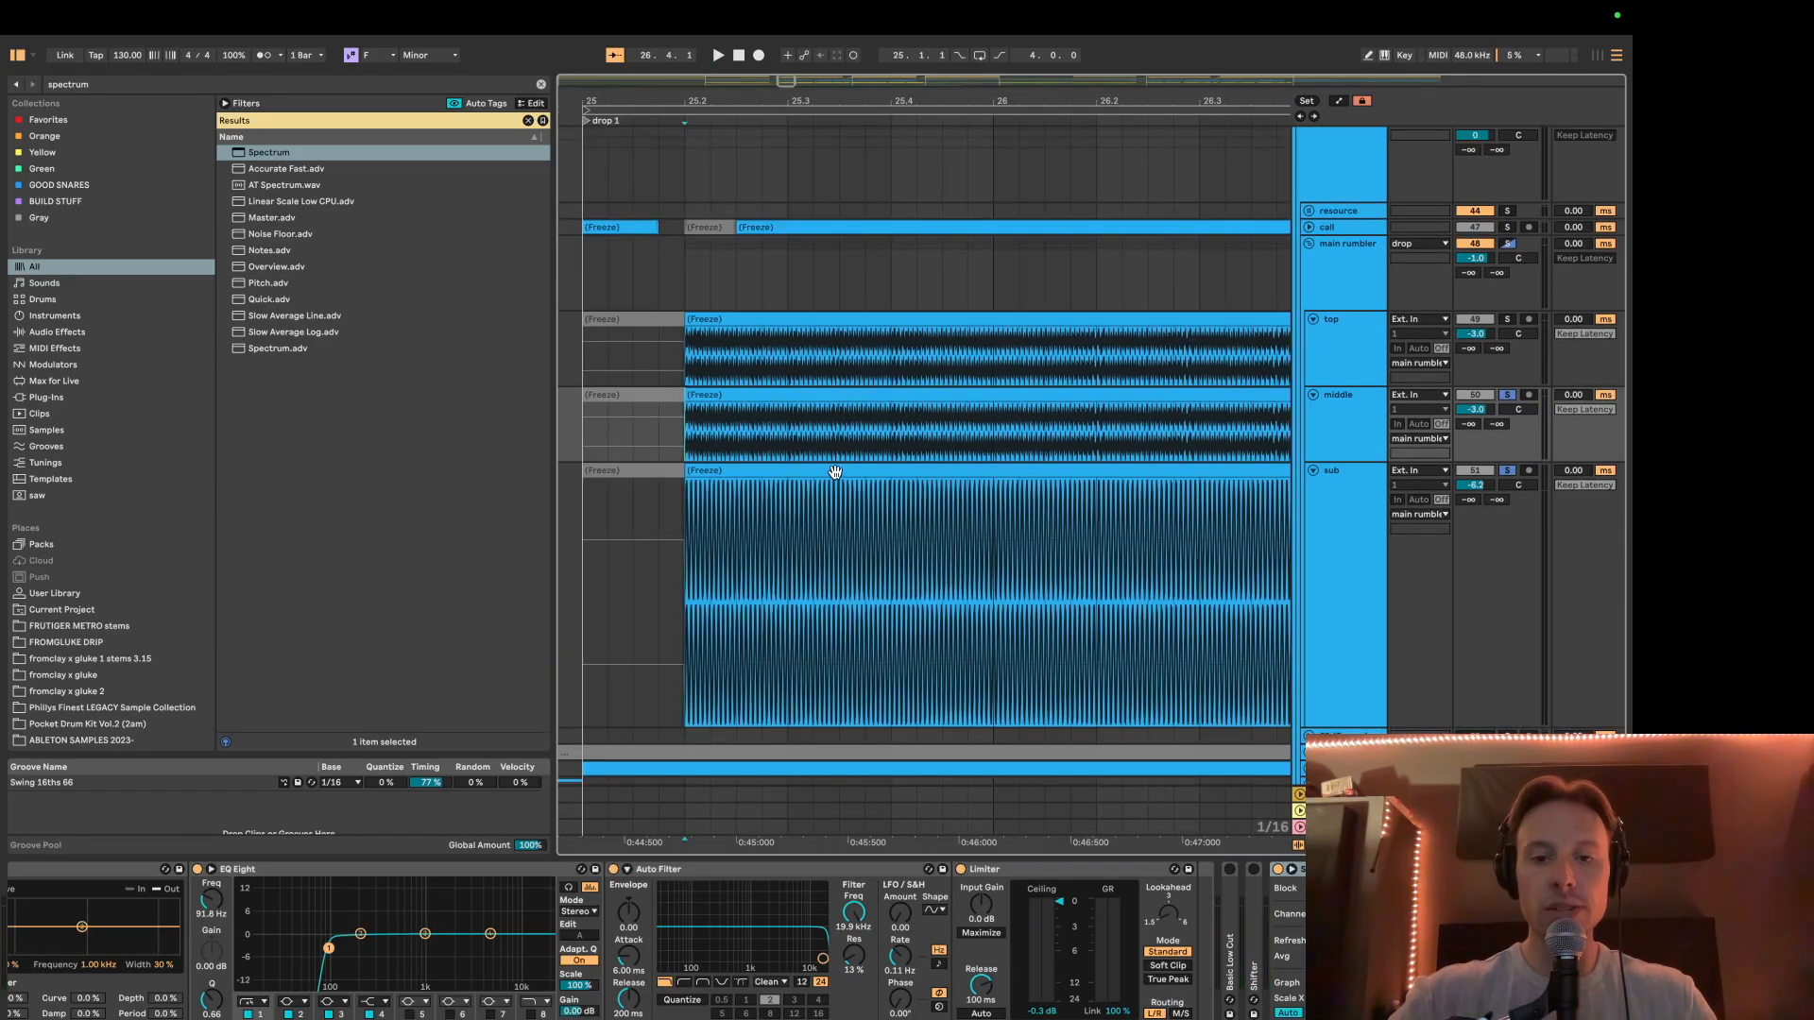
# Step: Solo the top layer as well, switch to soloing the whole main rumbler group, and audition it from 25.2
pyautogui.click(1507, 320)
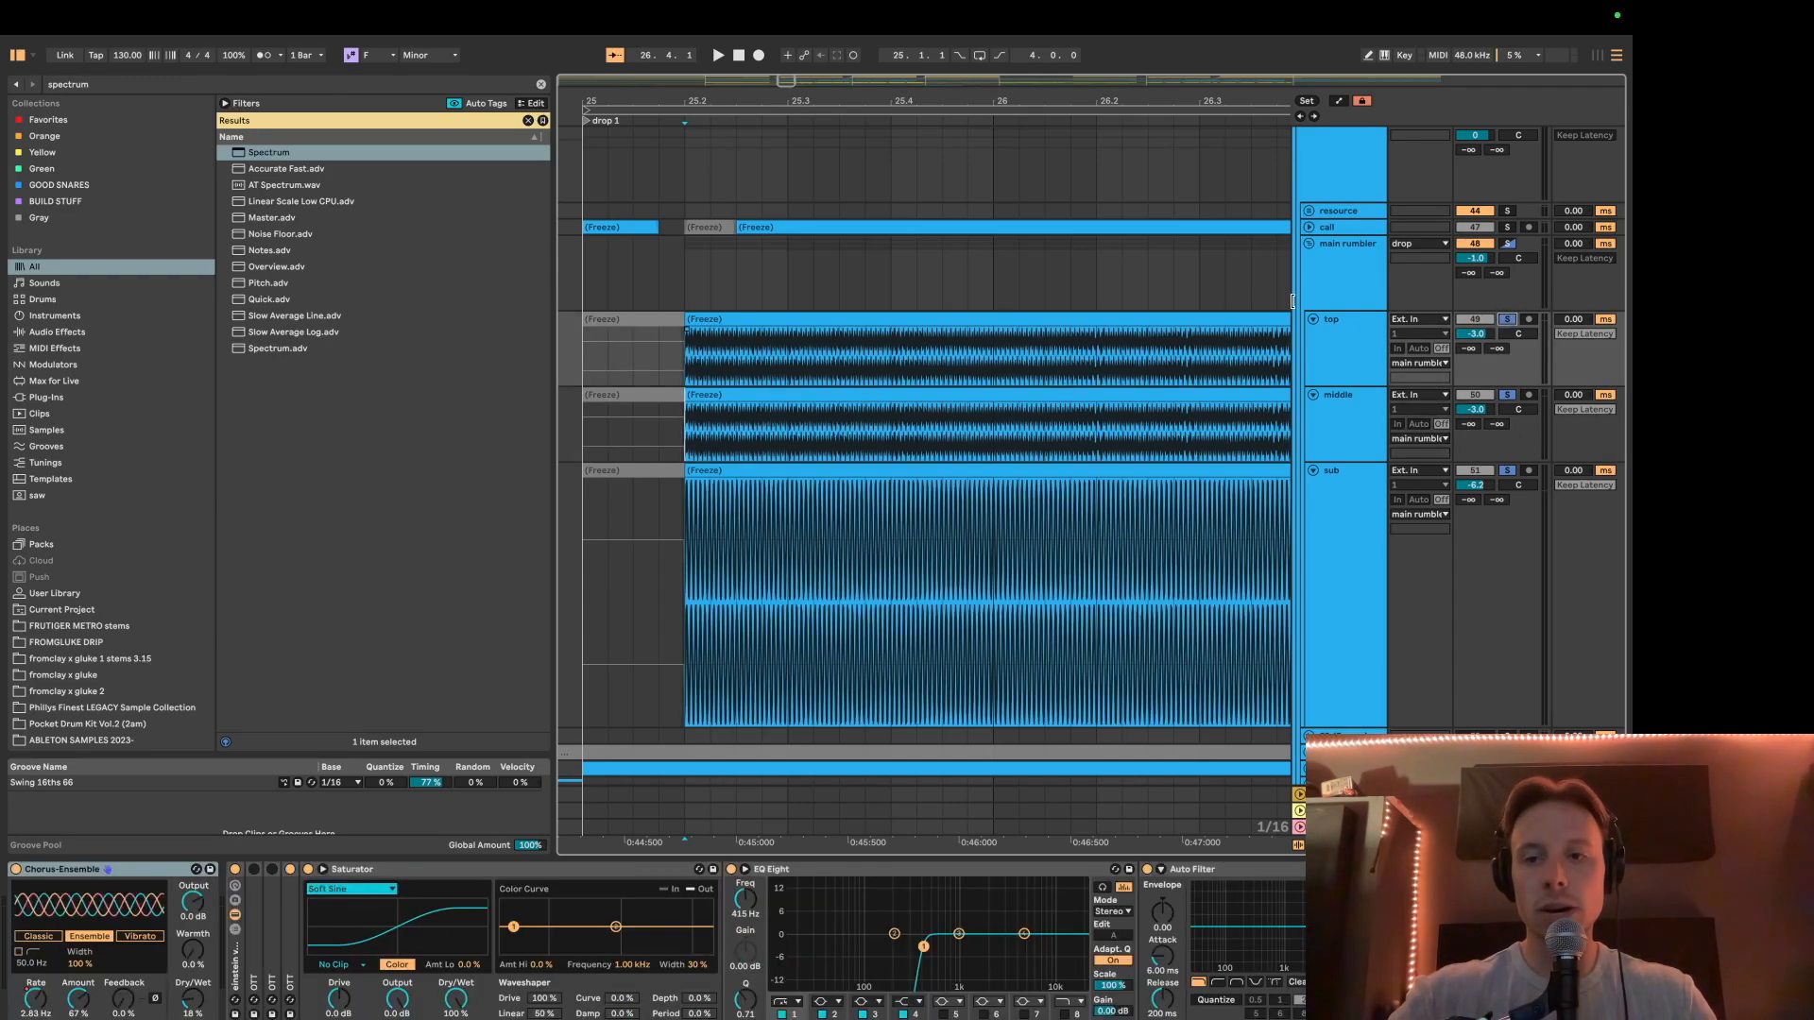
pyautogui.click(1364, 270)
pyautogui.press('s')
pyautogui.scroll(-3, 826, 326)
pyautogui.click(732, 292)
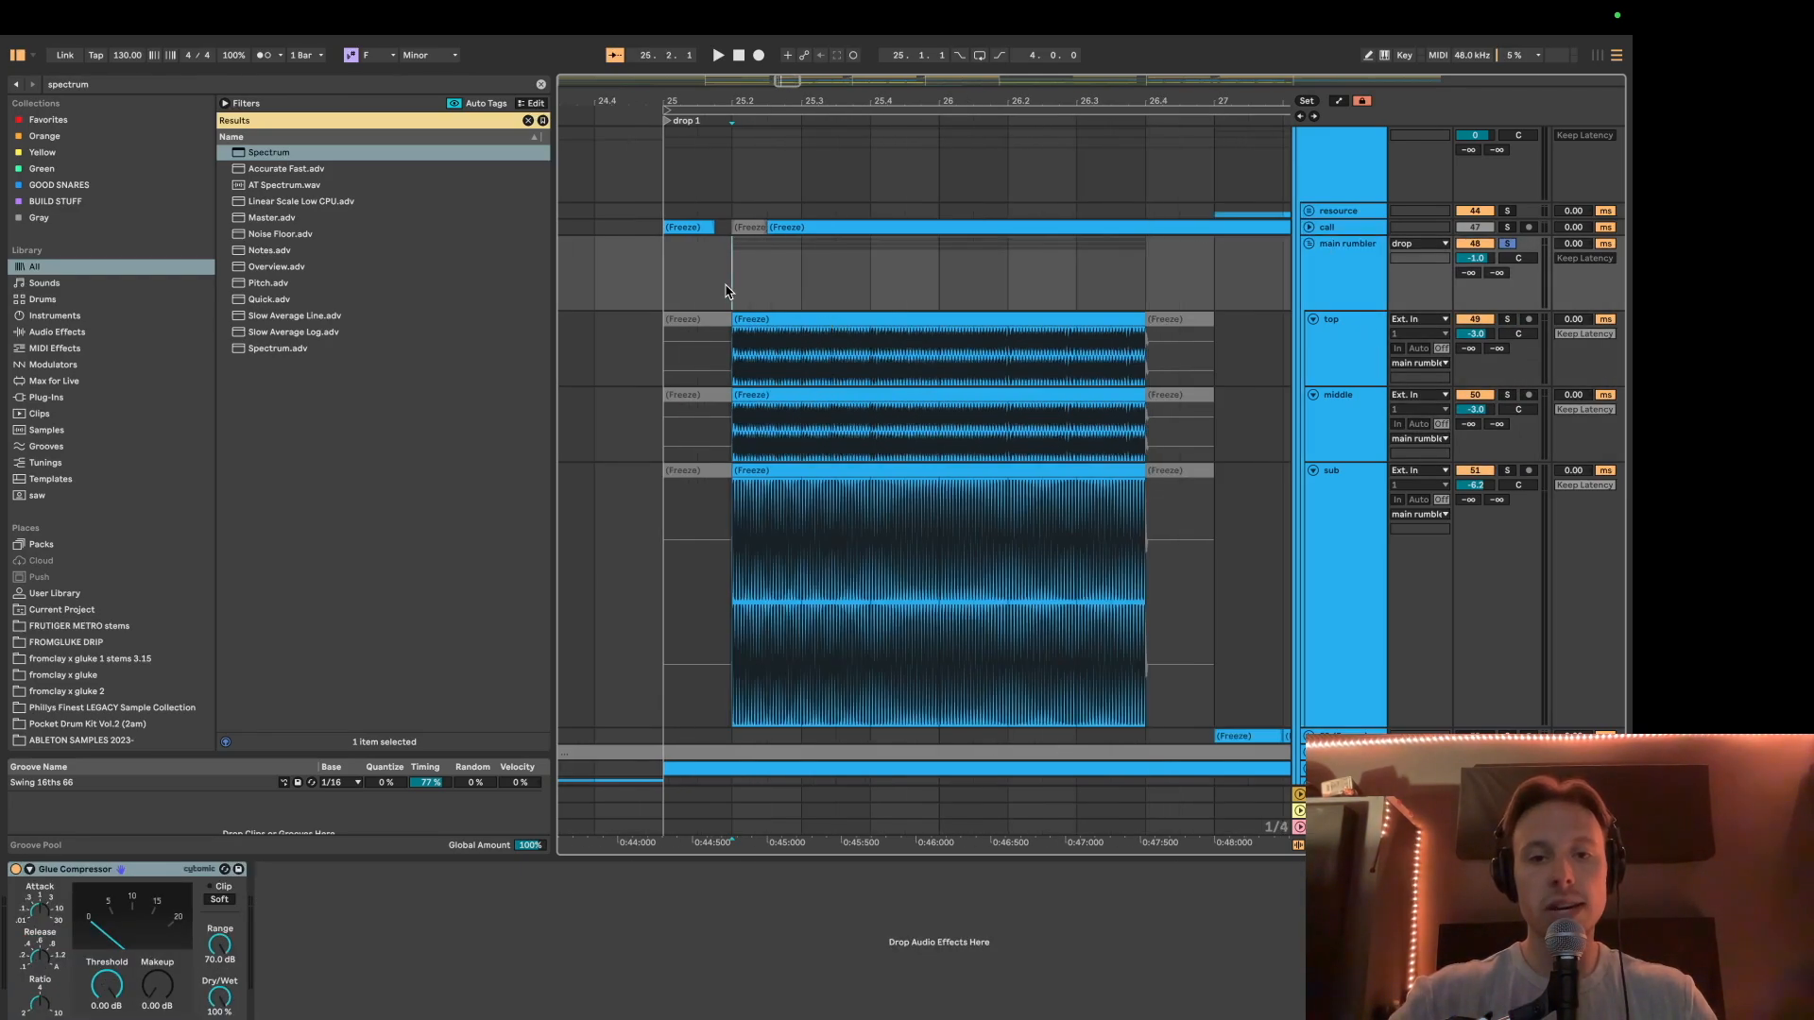
pyautogui.press('space')
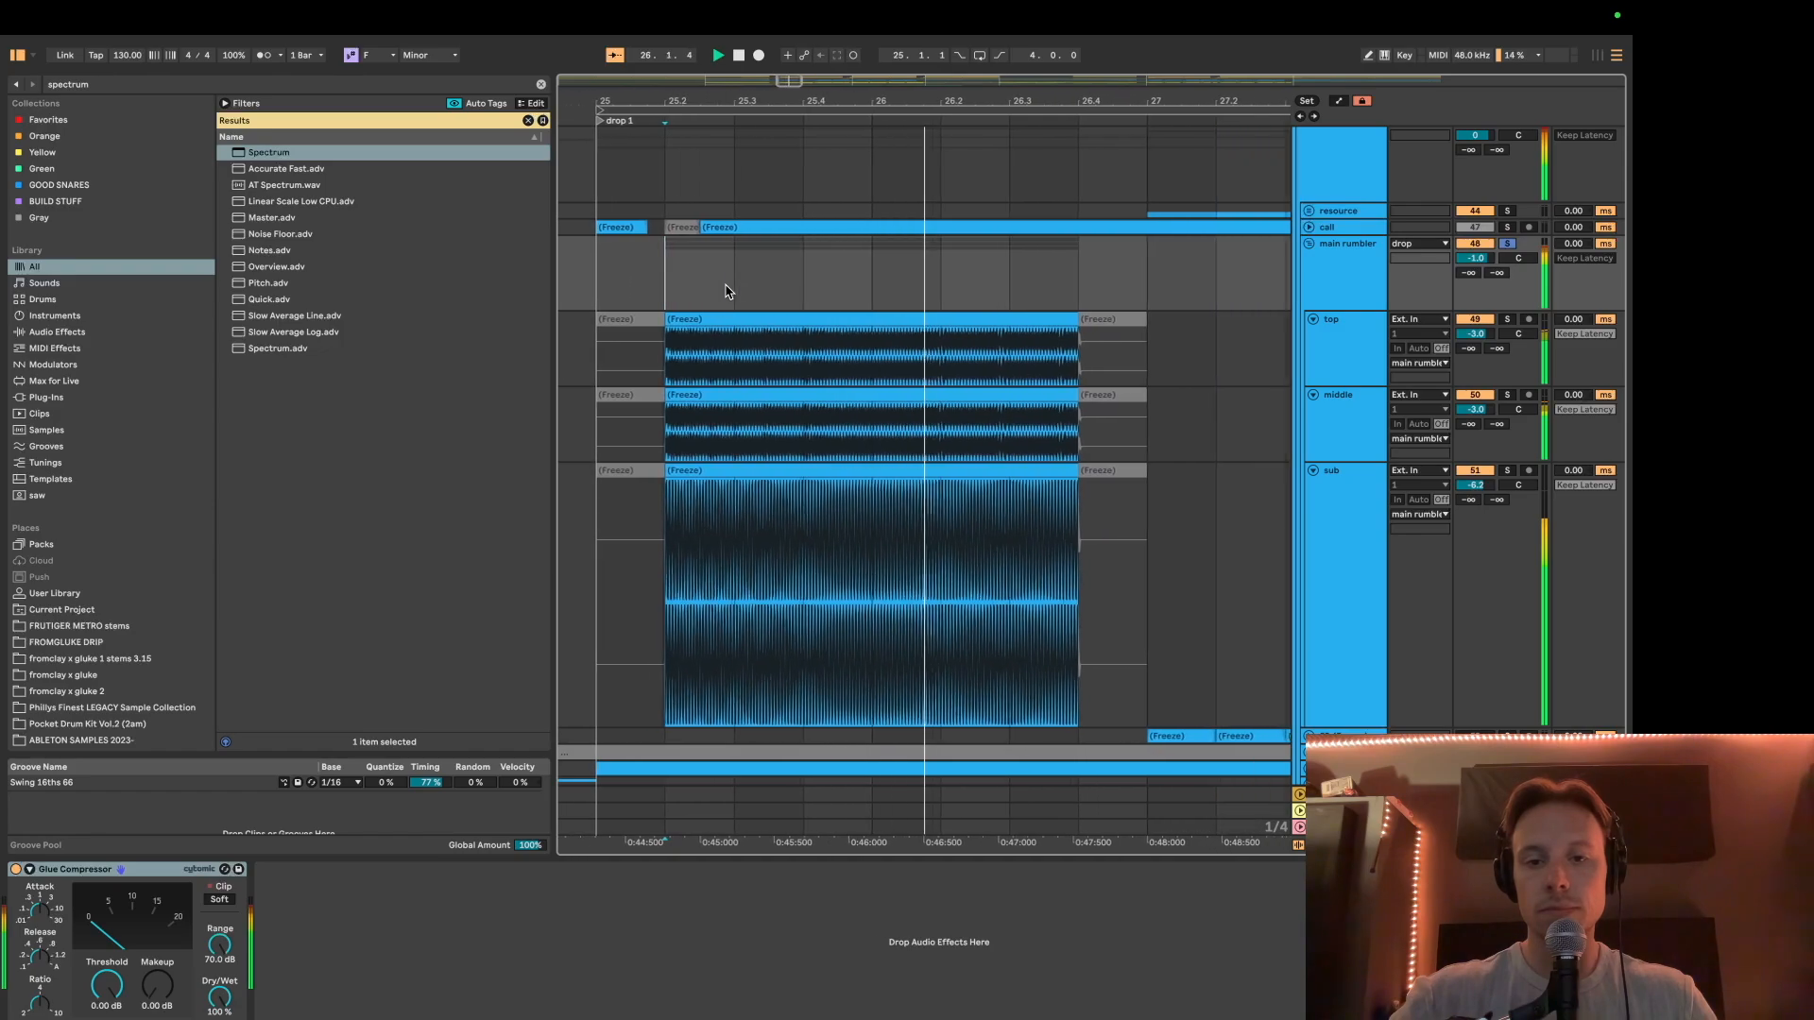
pyautogui.press('space')
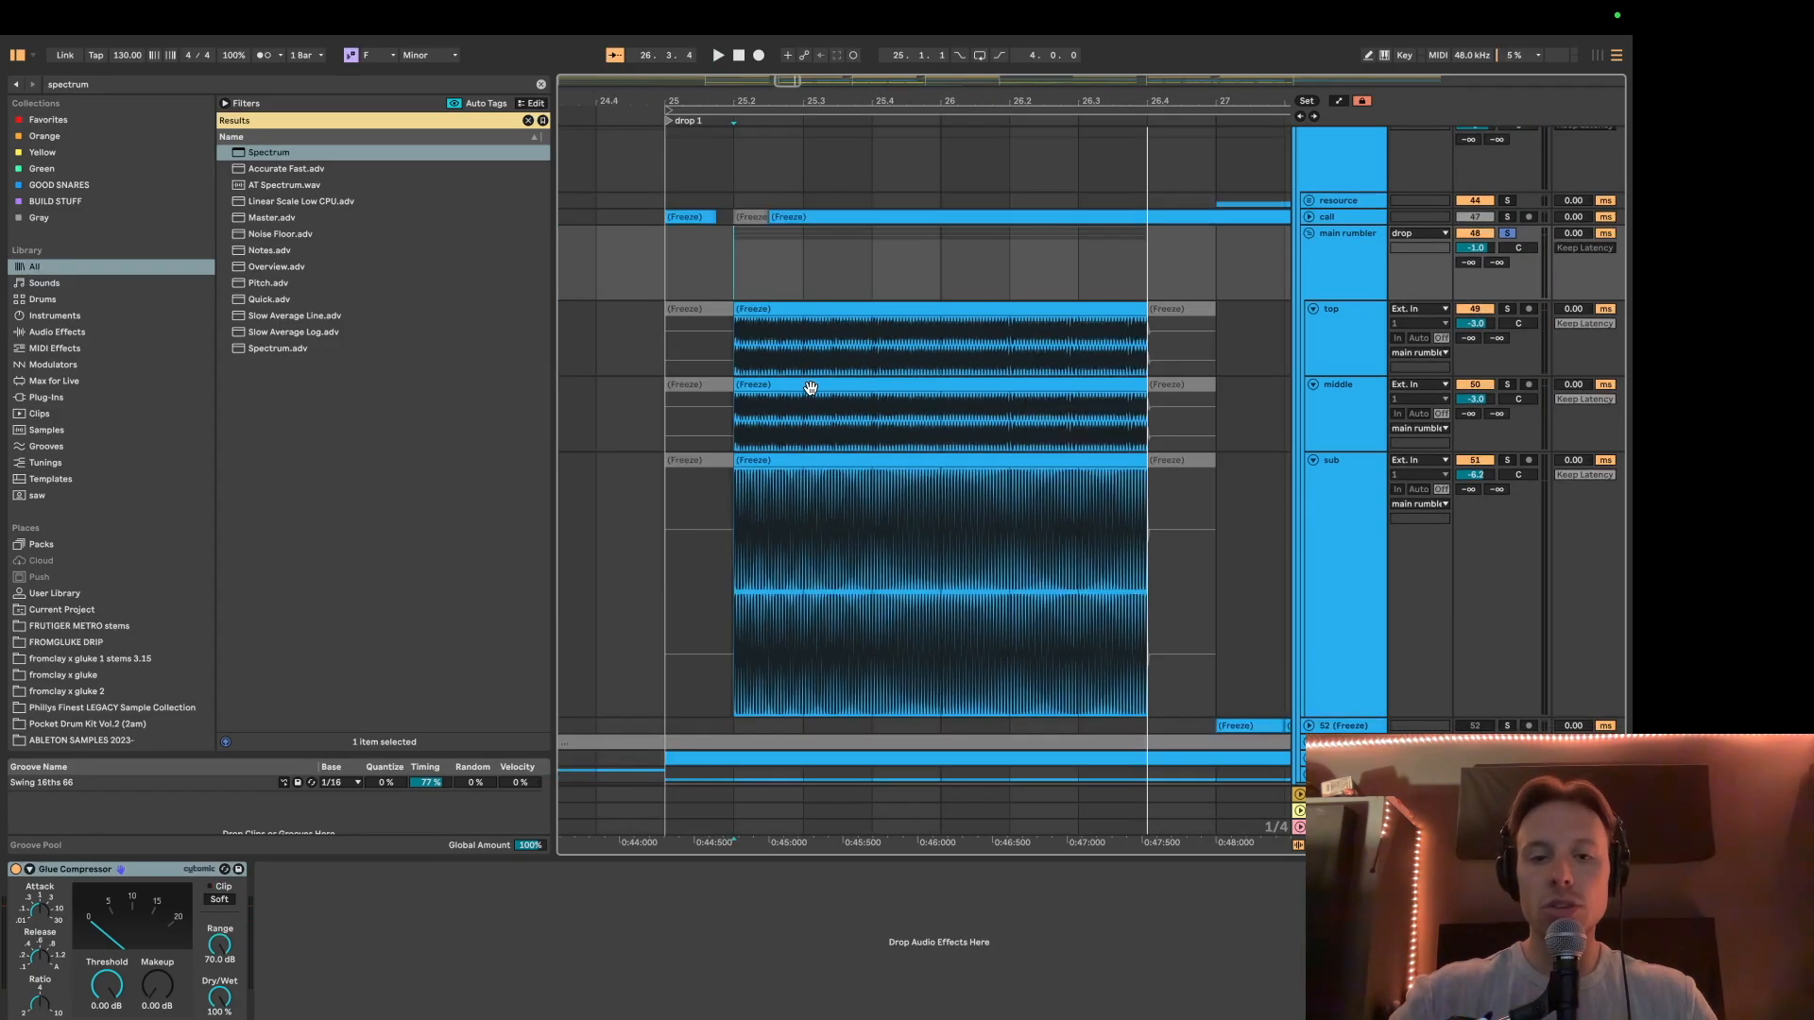
# Step: Compare the top, middle and sub clips of the main rumbler group and their device chains
pyautogui.click(811, 387)
pyautogui.click(740, 342)
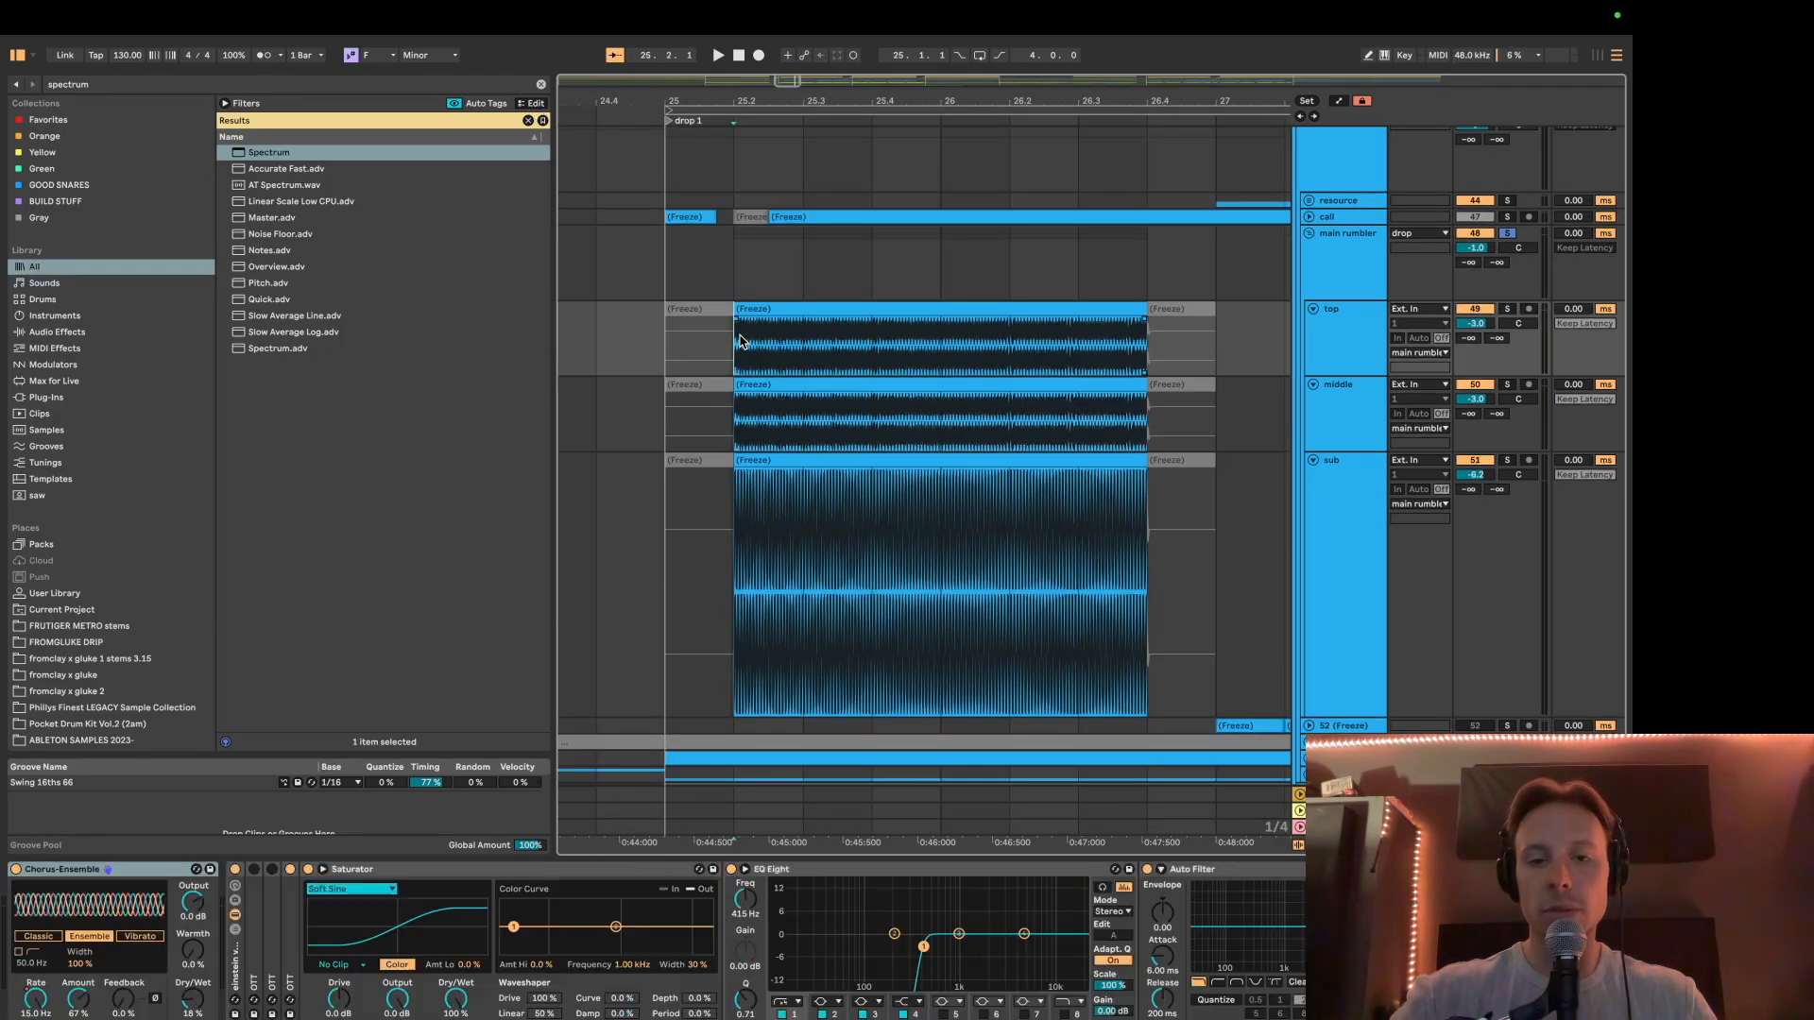
pyautogui.click(780, 476)
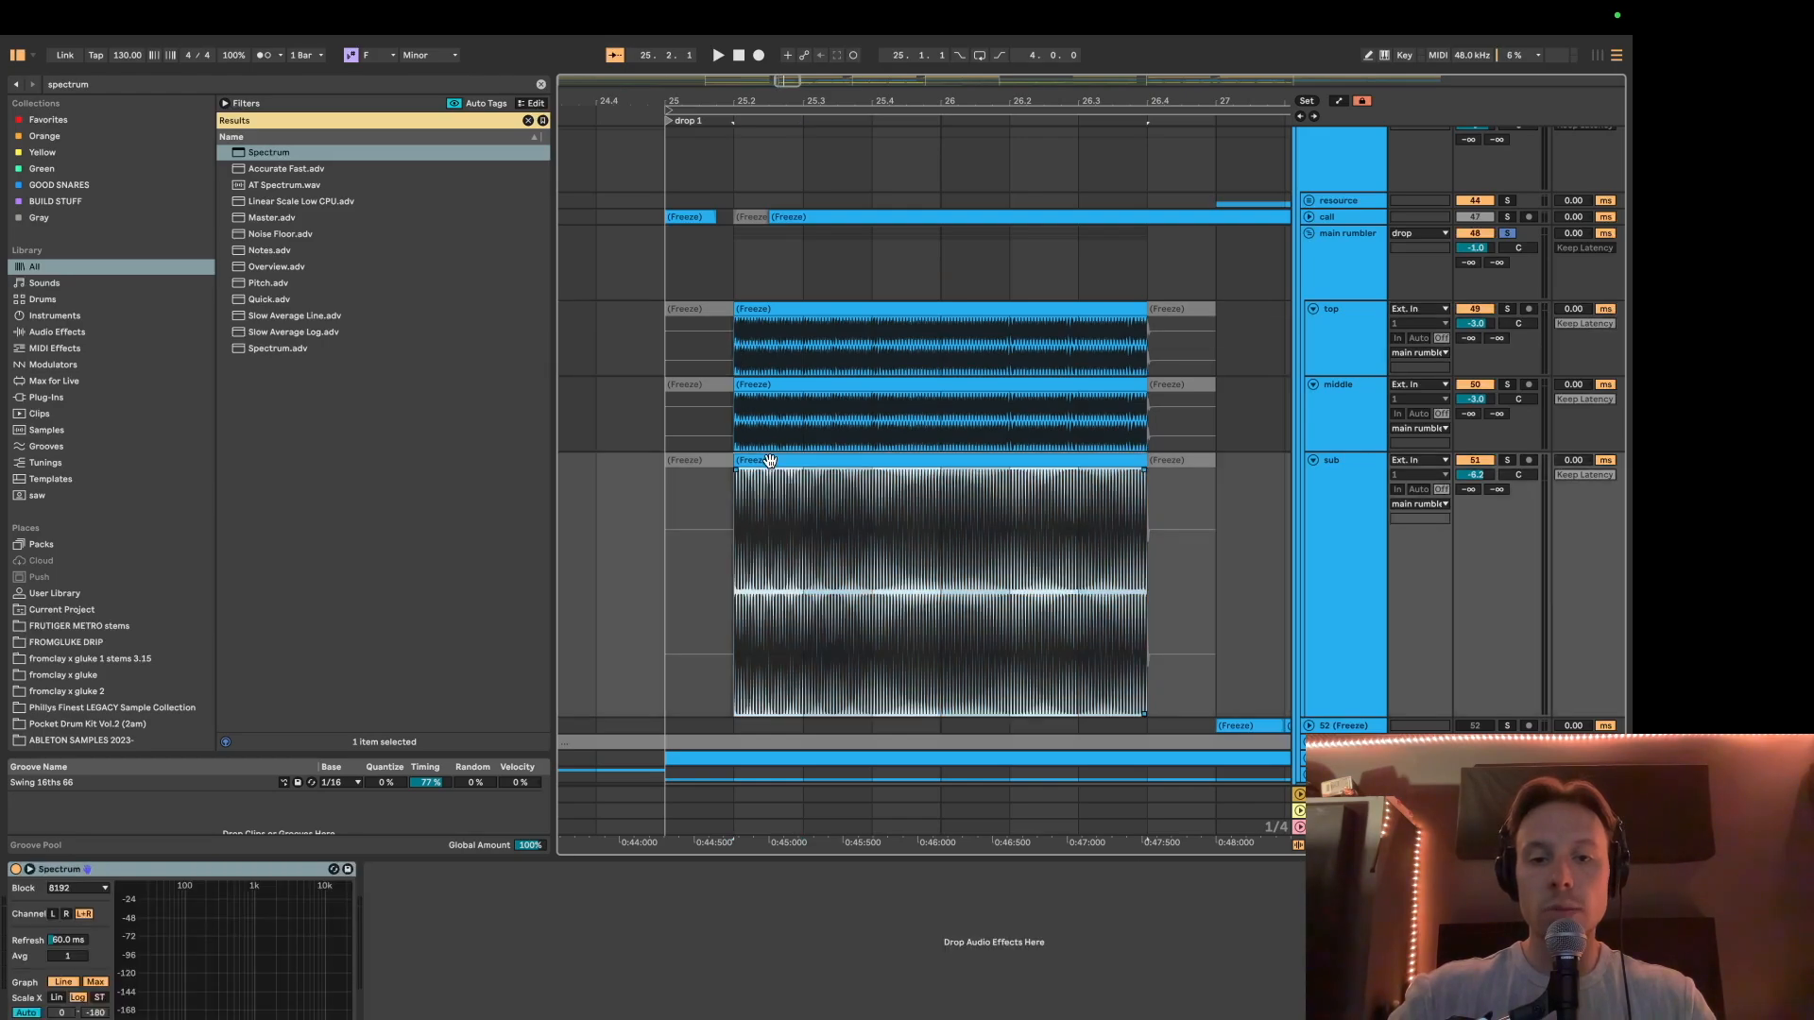
pyautogui.click(930, 269)
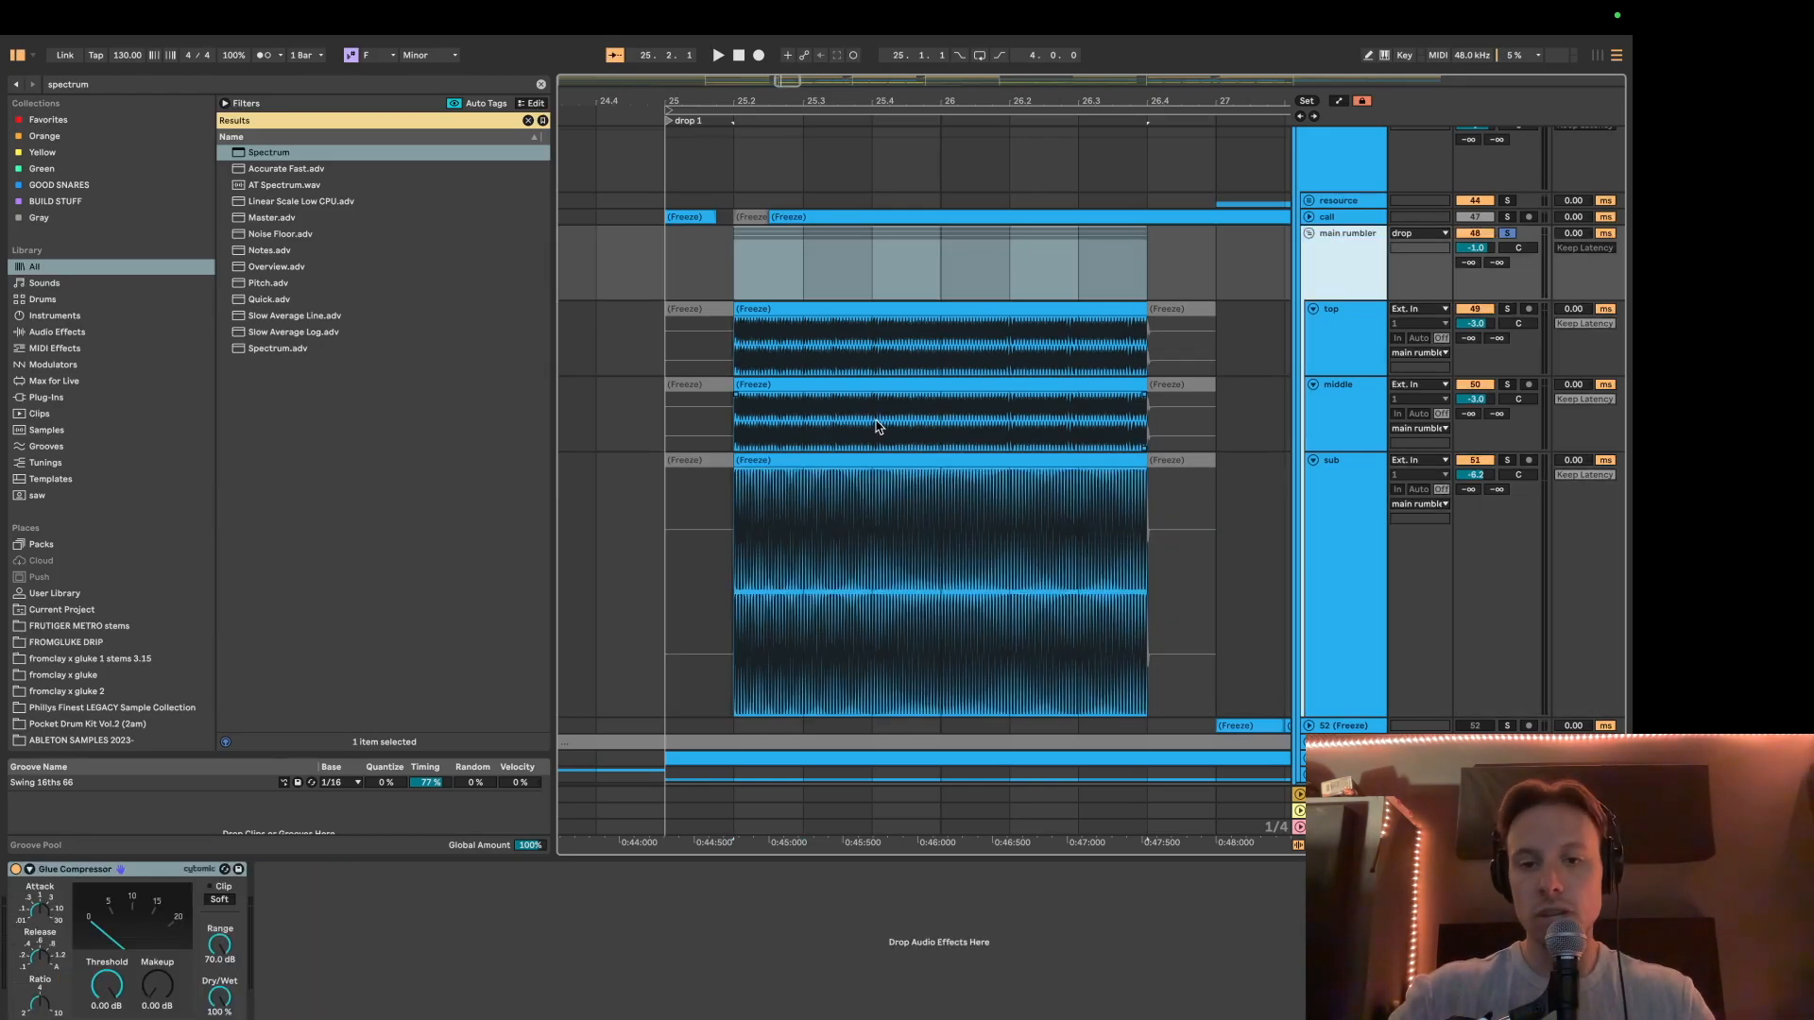
pyautogui.click(818, 460)
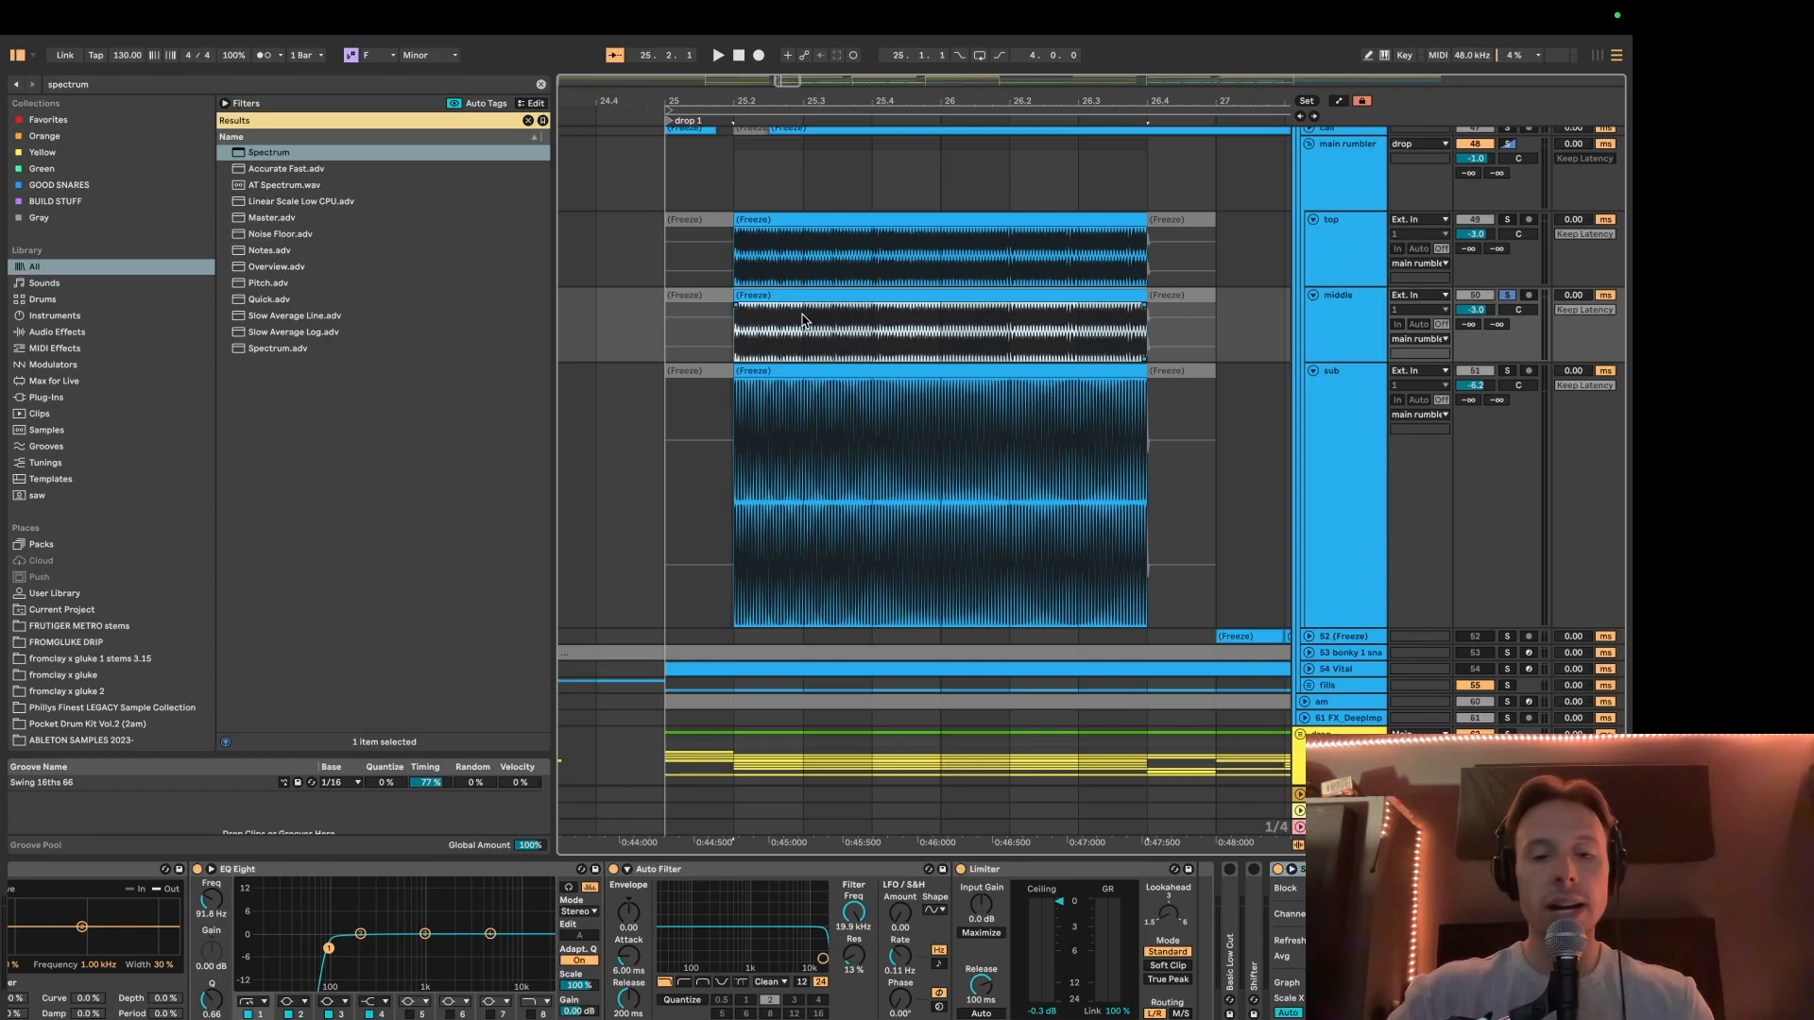
pyautogui.click(796, 300)
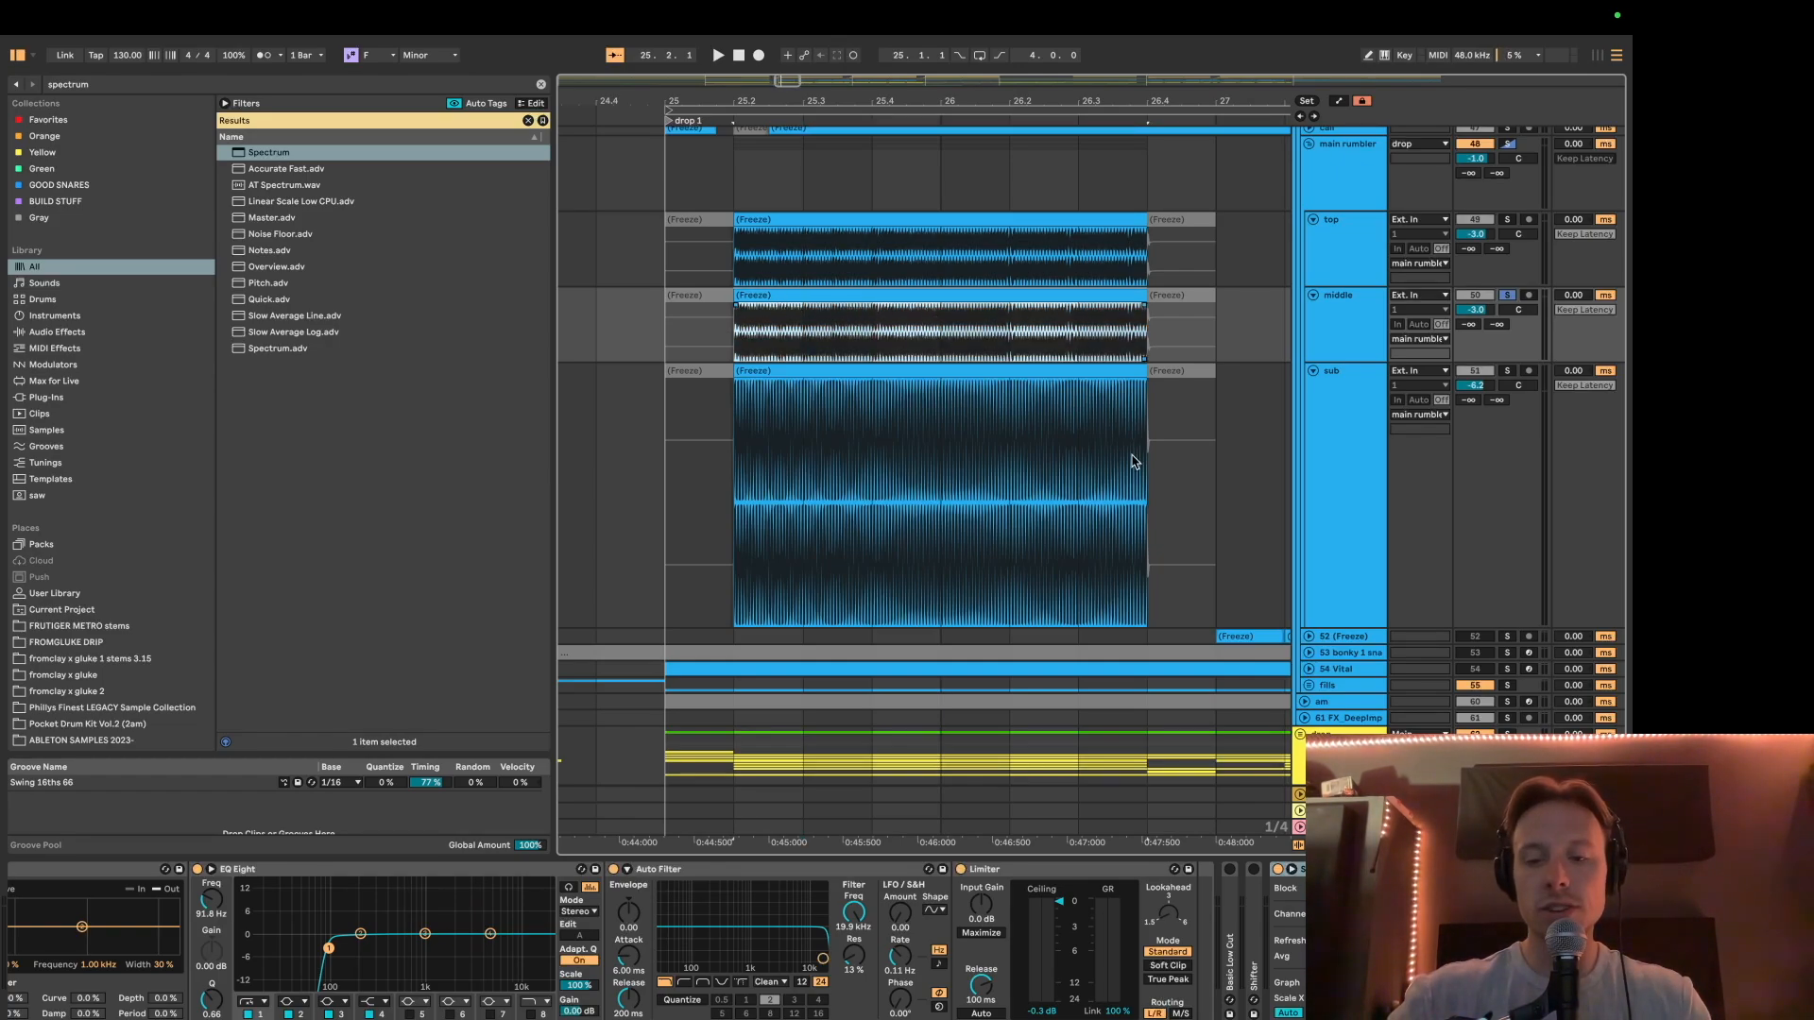
pyautogui.click(1350, 869)
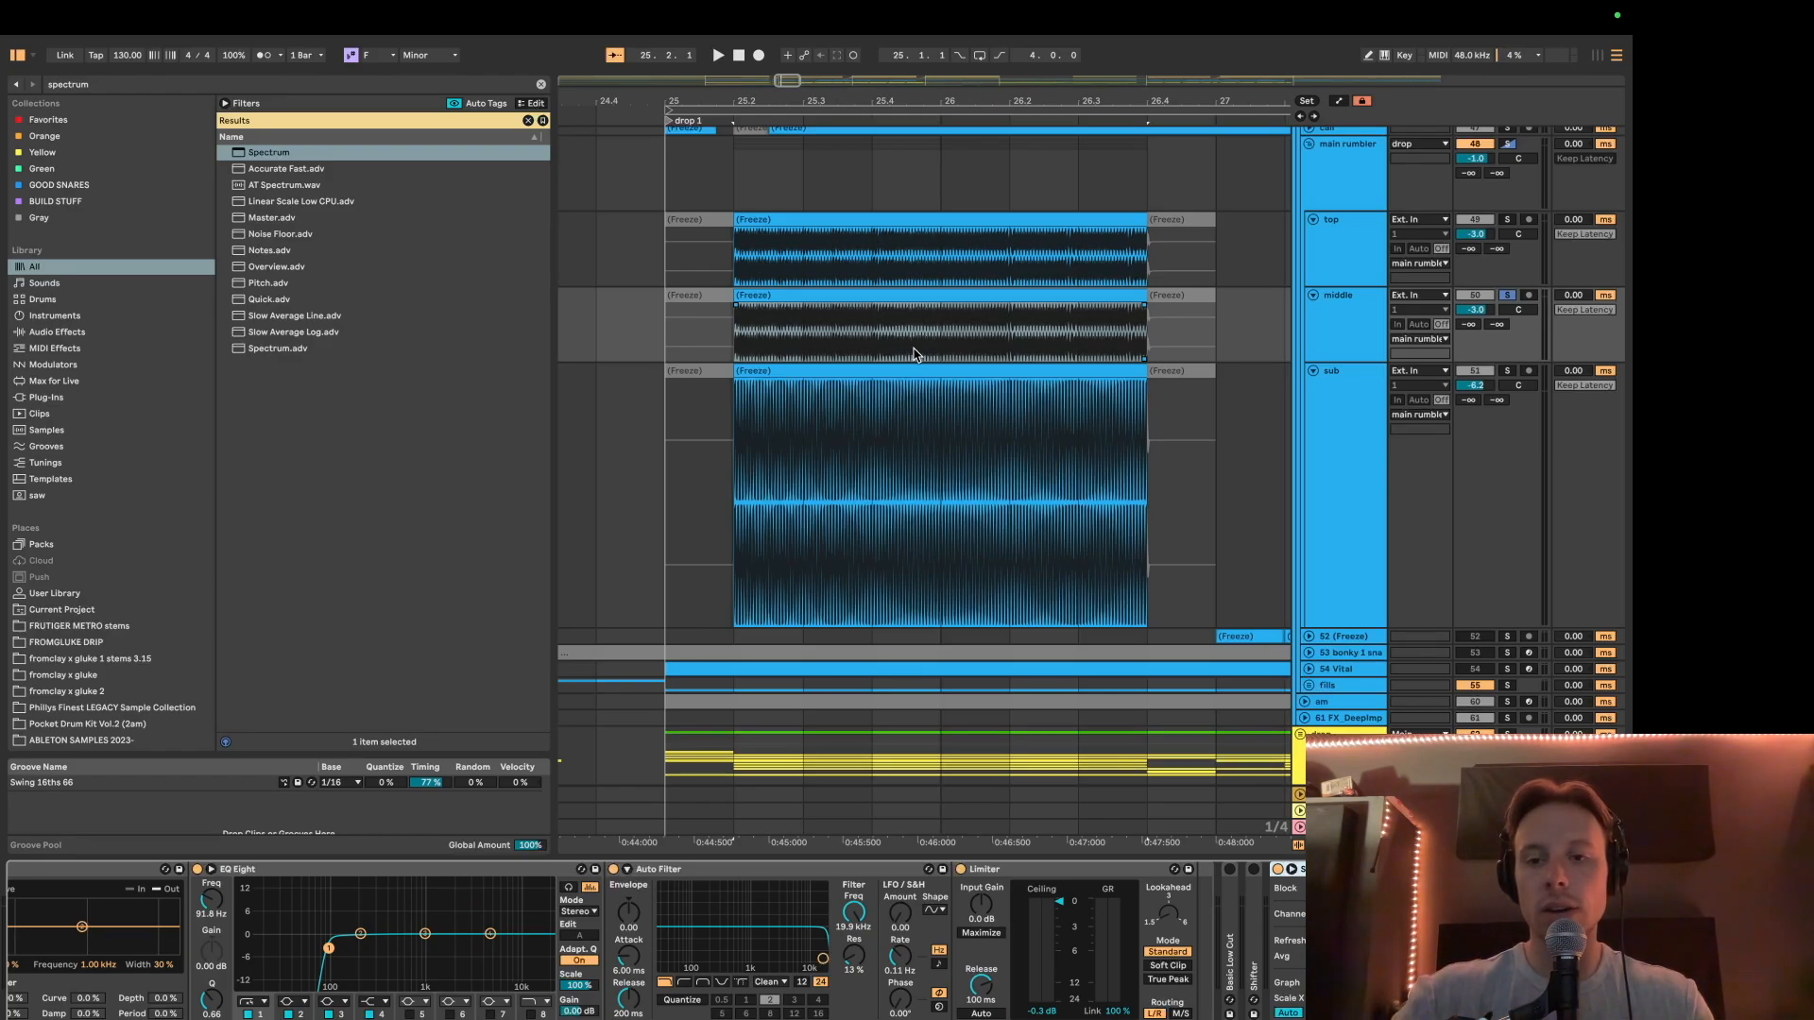
pyautogui.scroll(2, 914, 356)
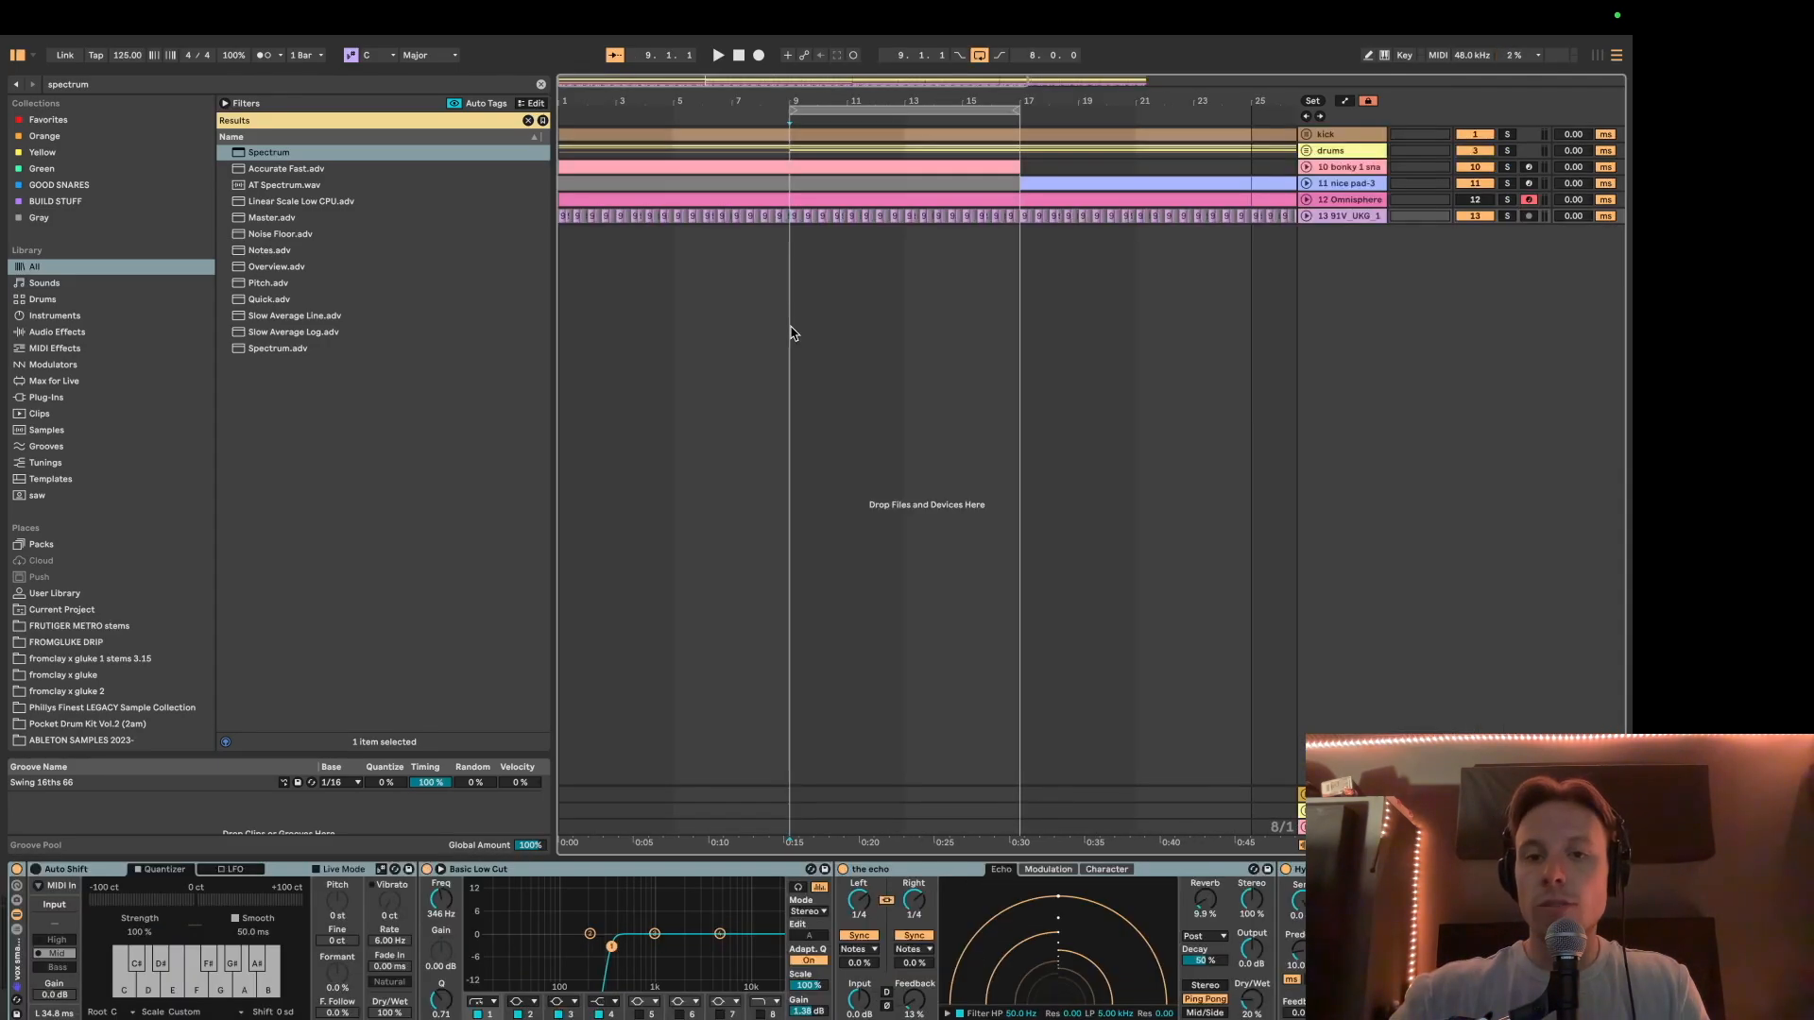
# Step: Examine the device chains of the bonky 1 and Omnisphere tracks in the 125 BPM project
pyautogui.click(894, 170)
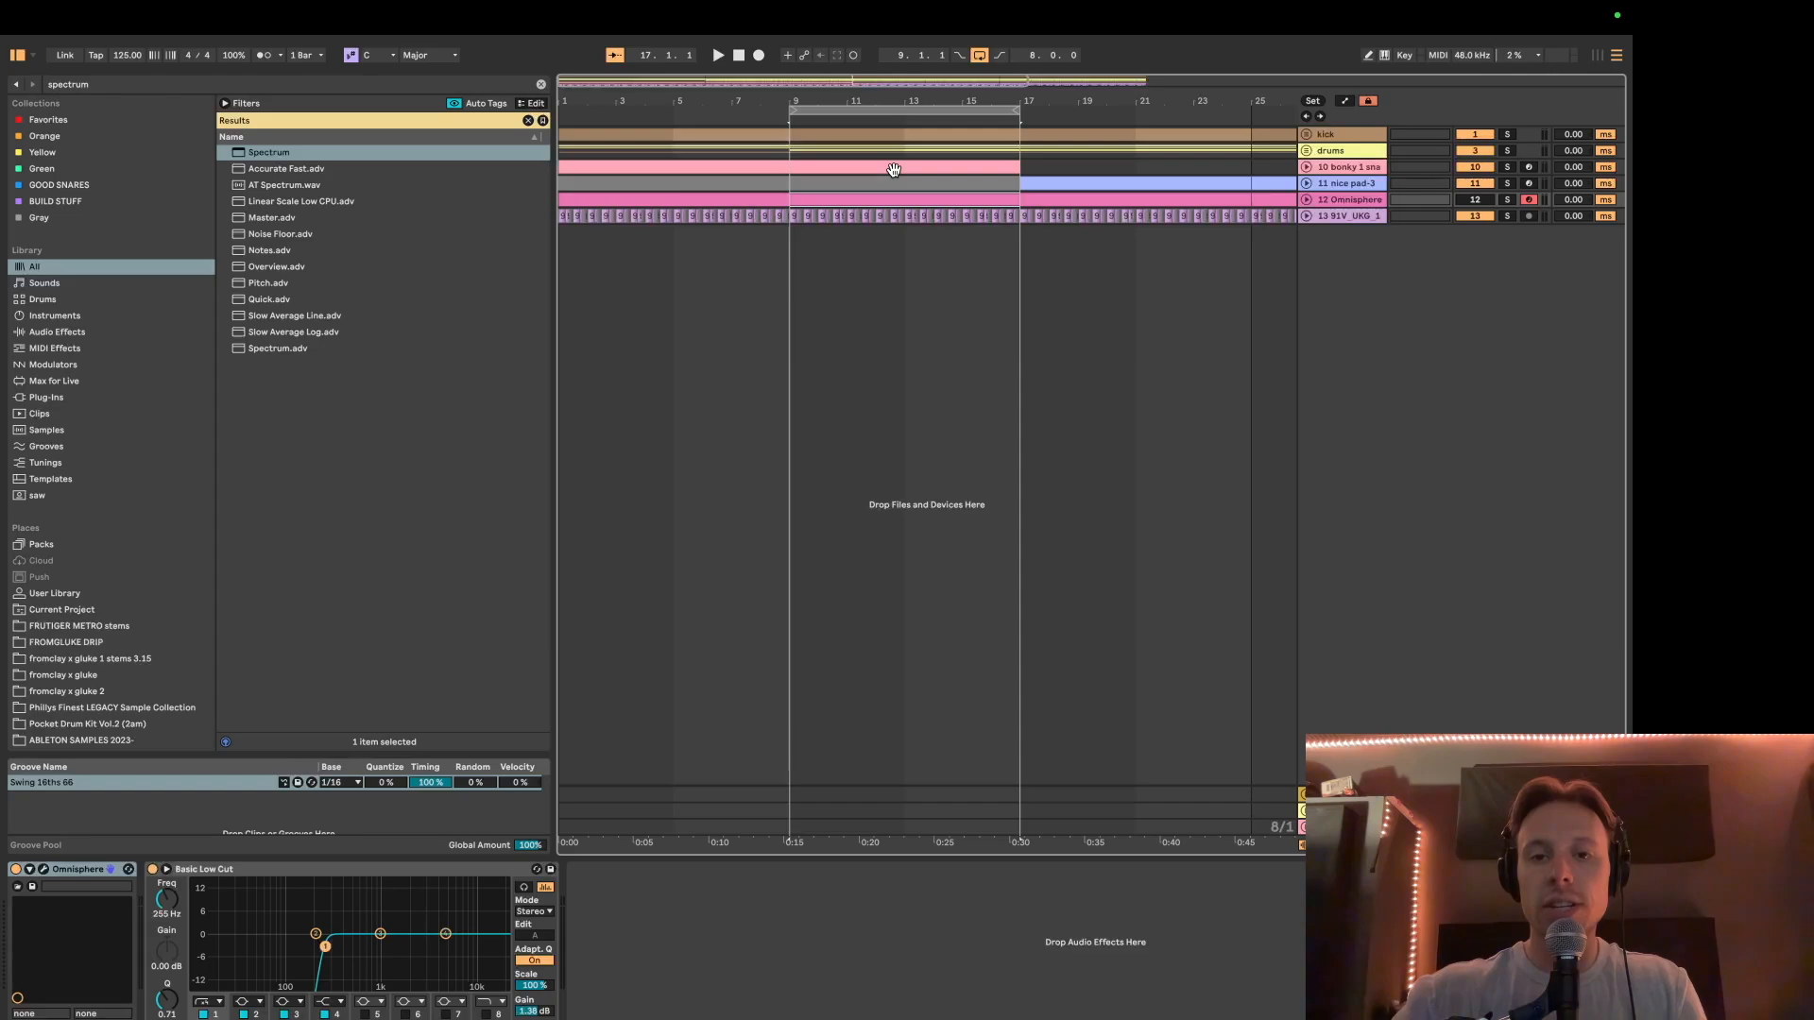
pyautogui.click(894, 169)
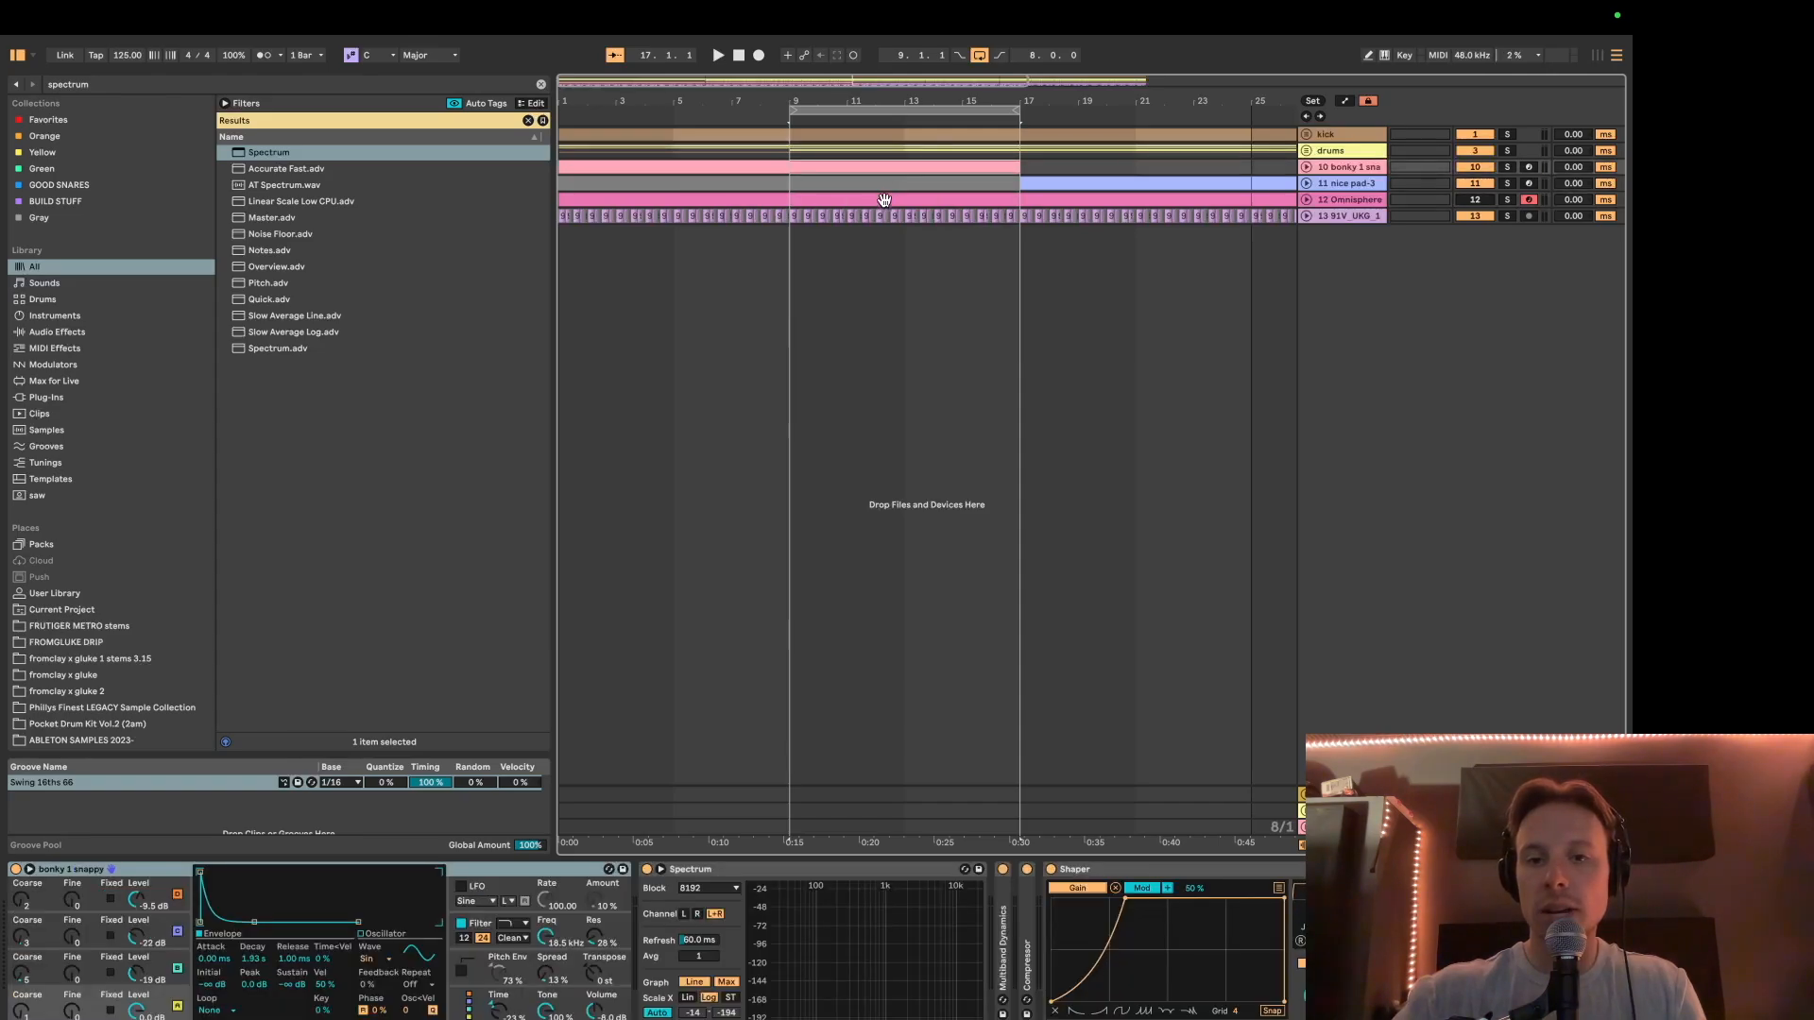
pyautogui.click(883, 199)
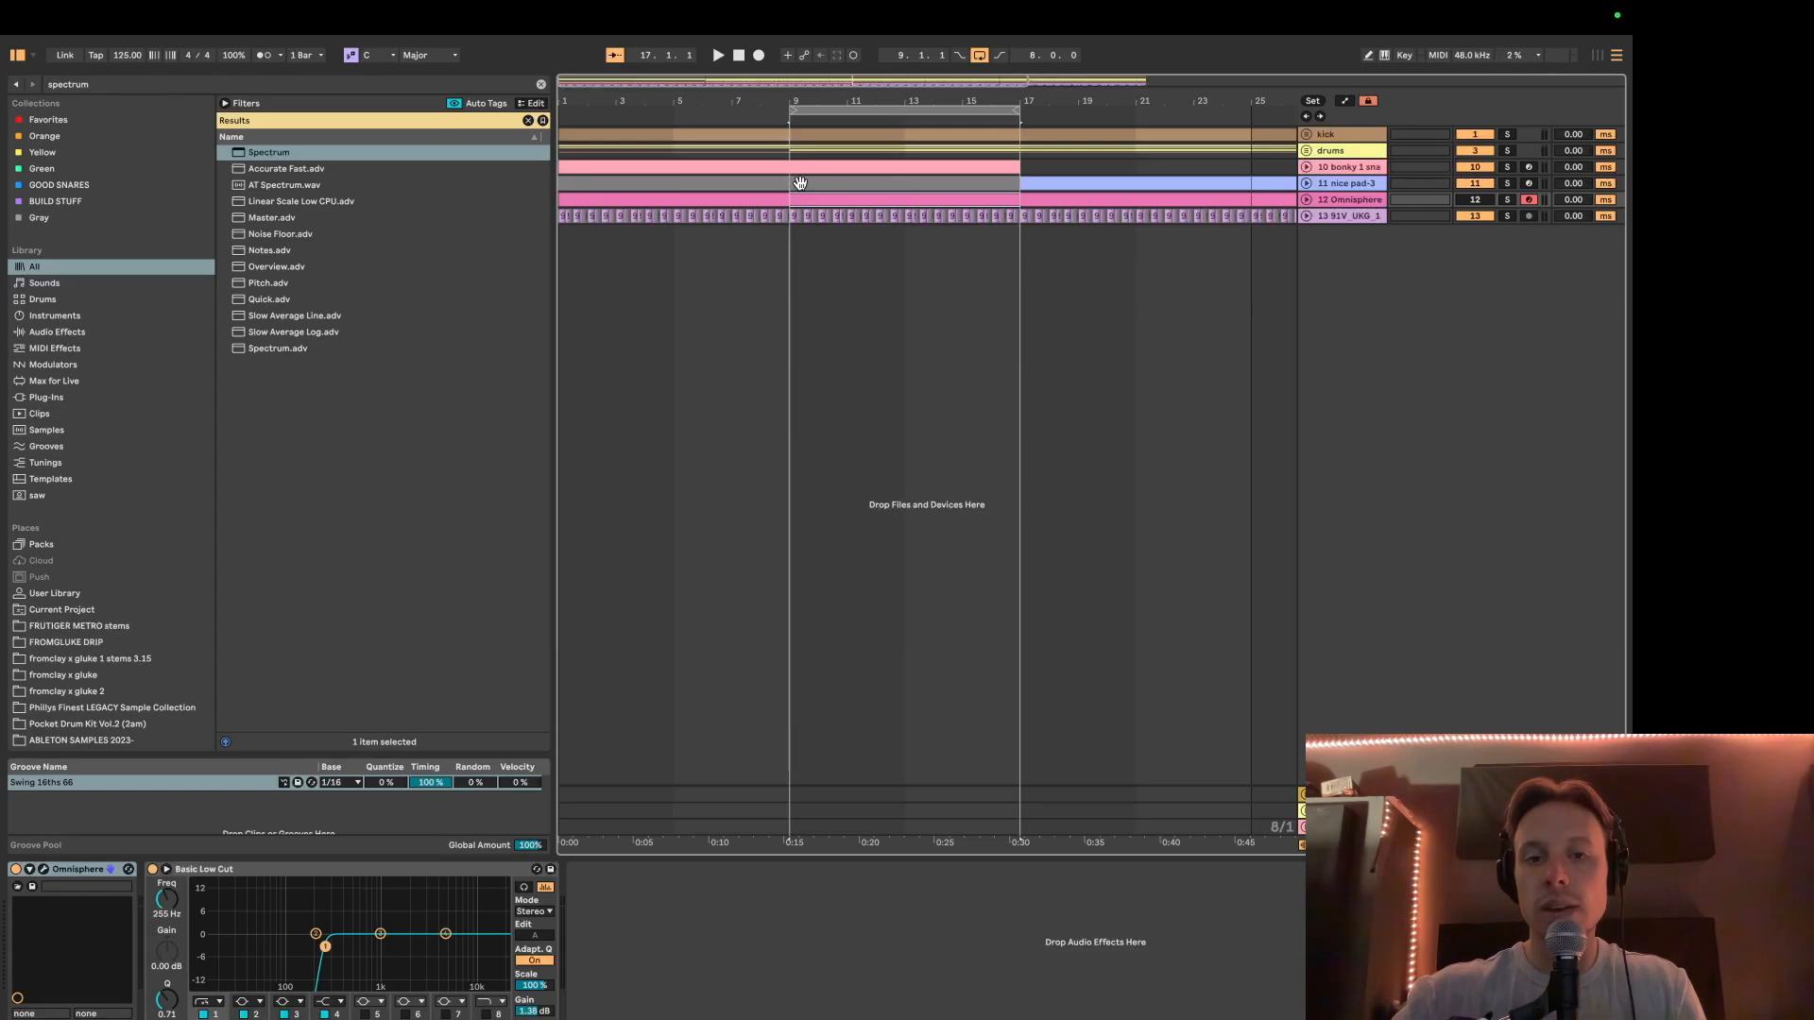
# Step: Add an EQ Eight to the main track and lower its band 4 steep high cut to 121 Hz
pyautogui.click(1347, 826)
pyautogui.hotkey('ctrl', 'f')
pyautogui.write('eq eight')
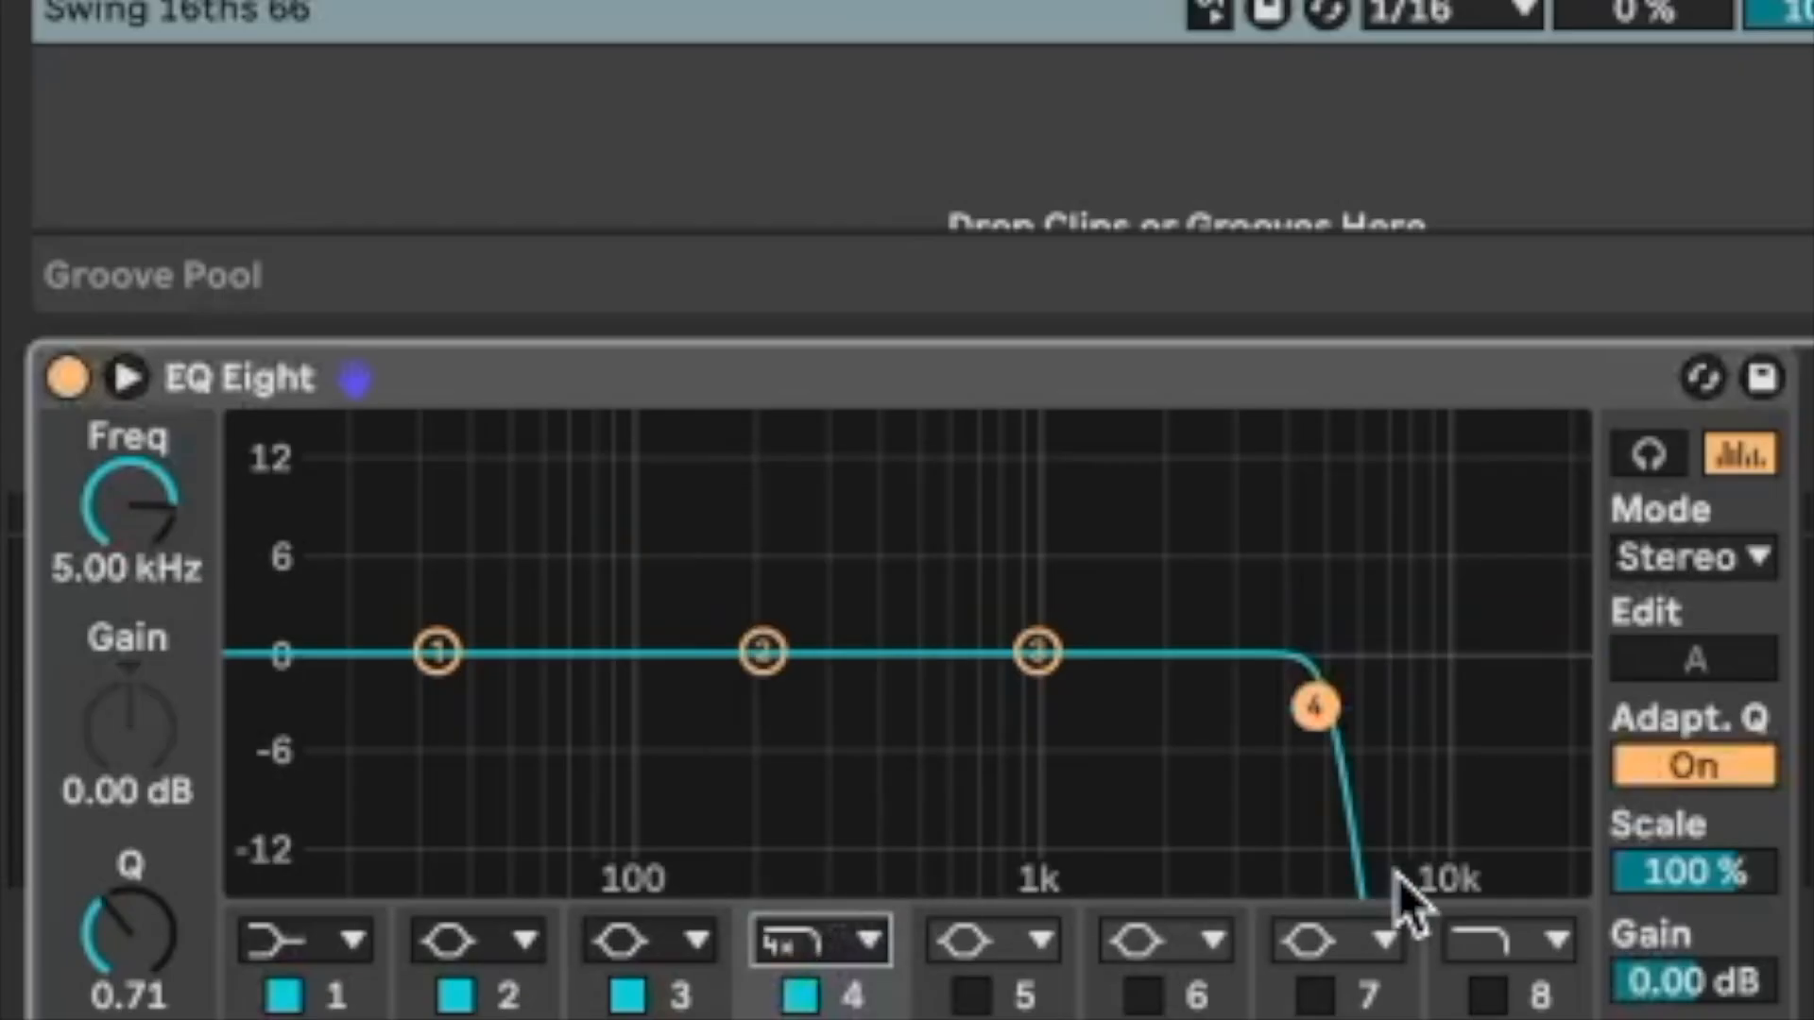
pyautogui.moveTo(1315, 707); pyautogui.dragTo(672, 694)
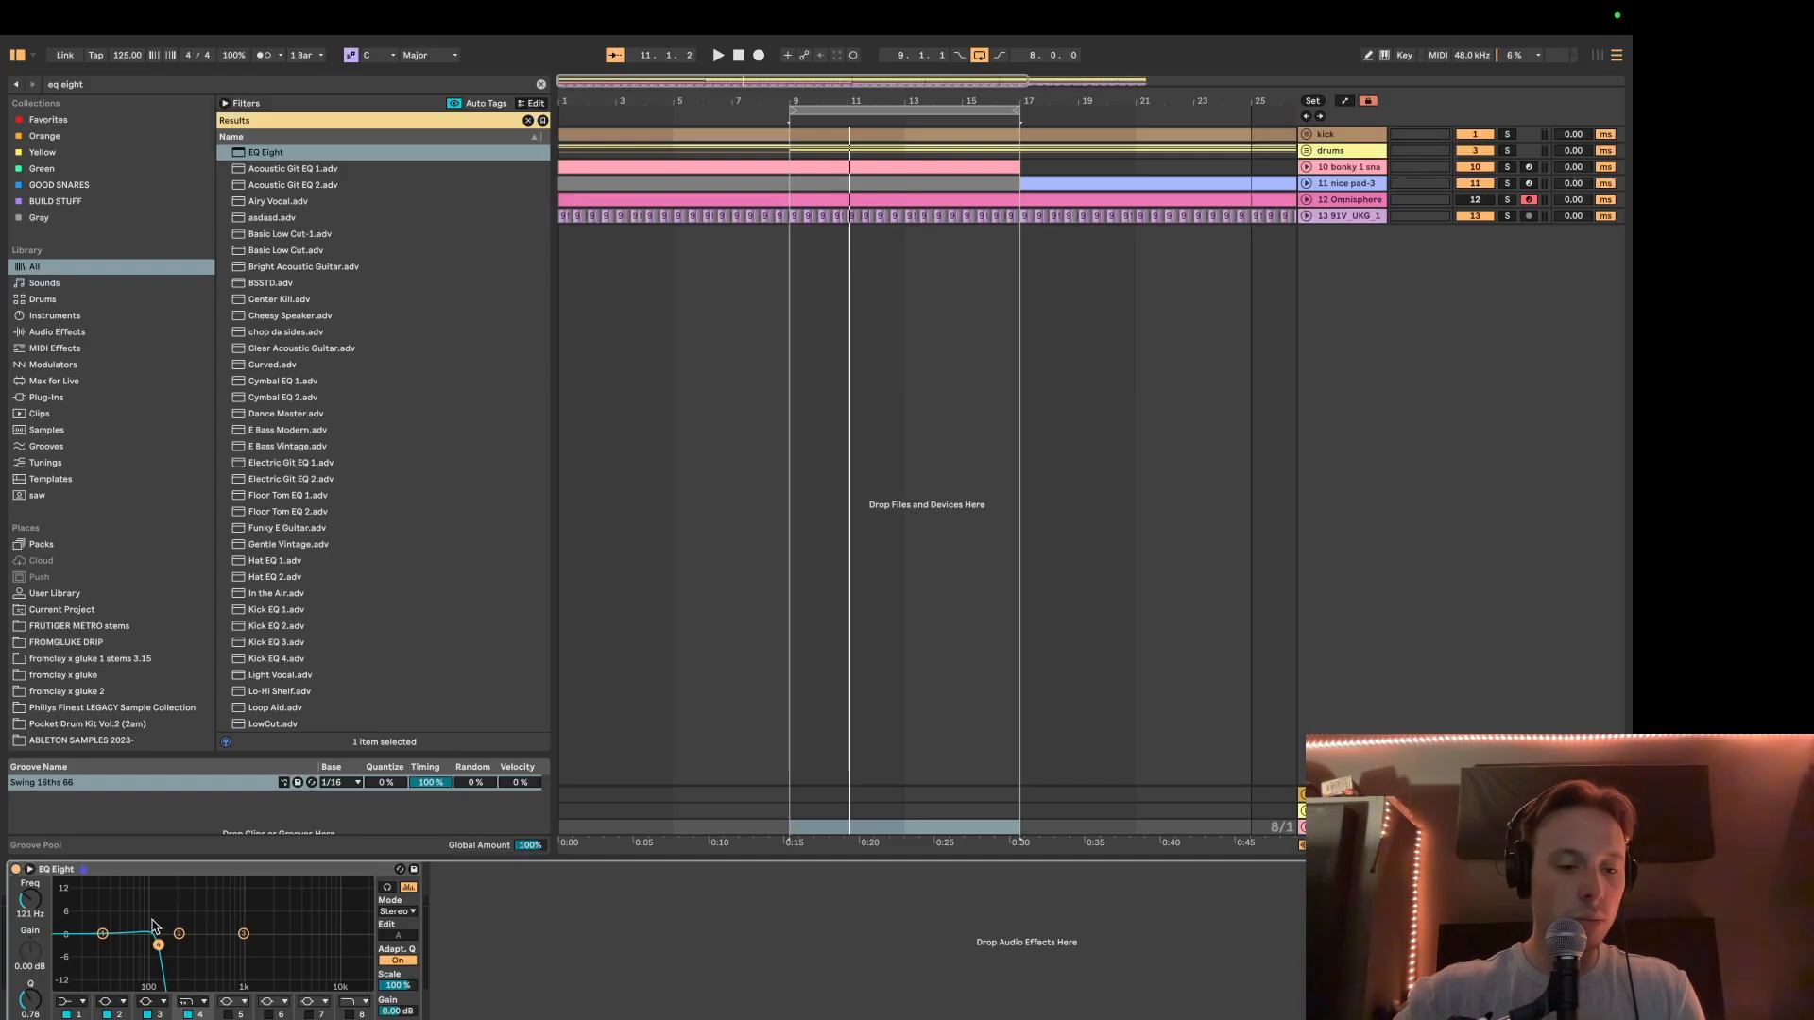
# Step: Audition the mix while sweeping the EQ Eight high cut on the main track, leaving it at 139 Hz
pyautogui.press('space')
pyautogui.moveTo(158, 945); pyautogui.dragTo(233, 945)
pyautogui.moveTo(32, 898); pyautogui.dragTo(32, 930)
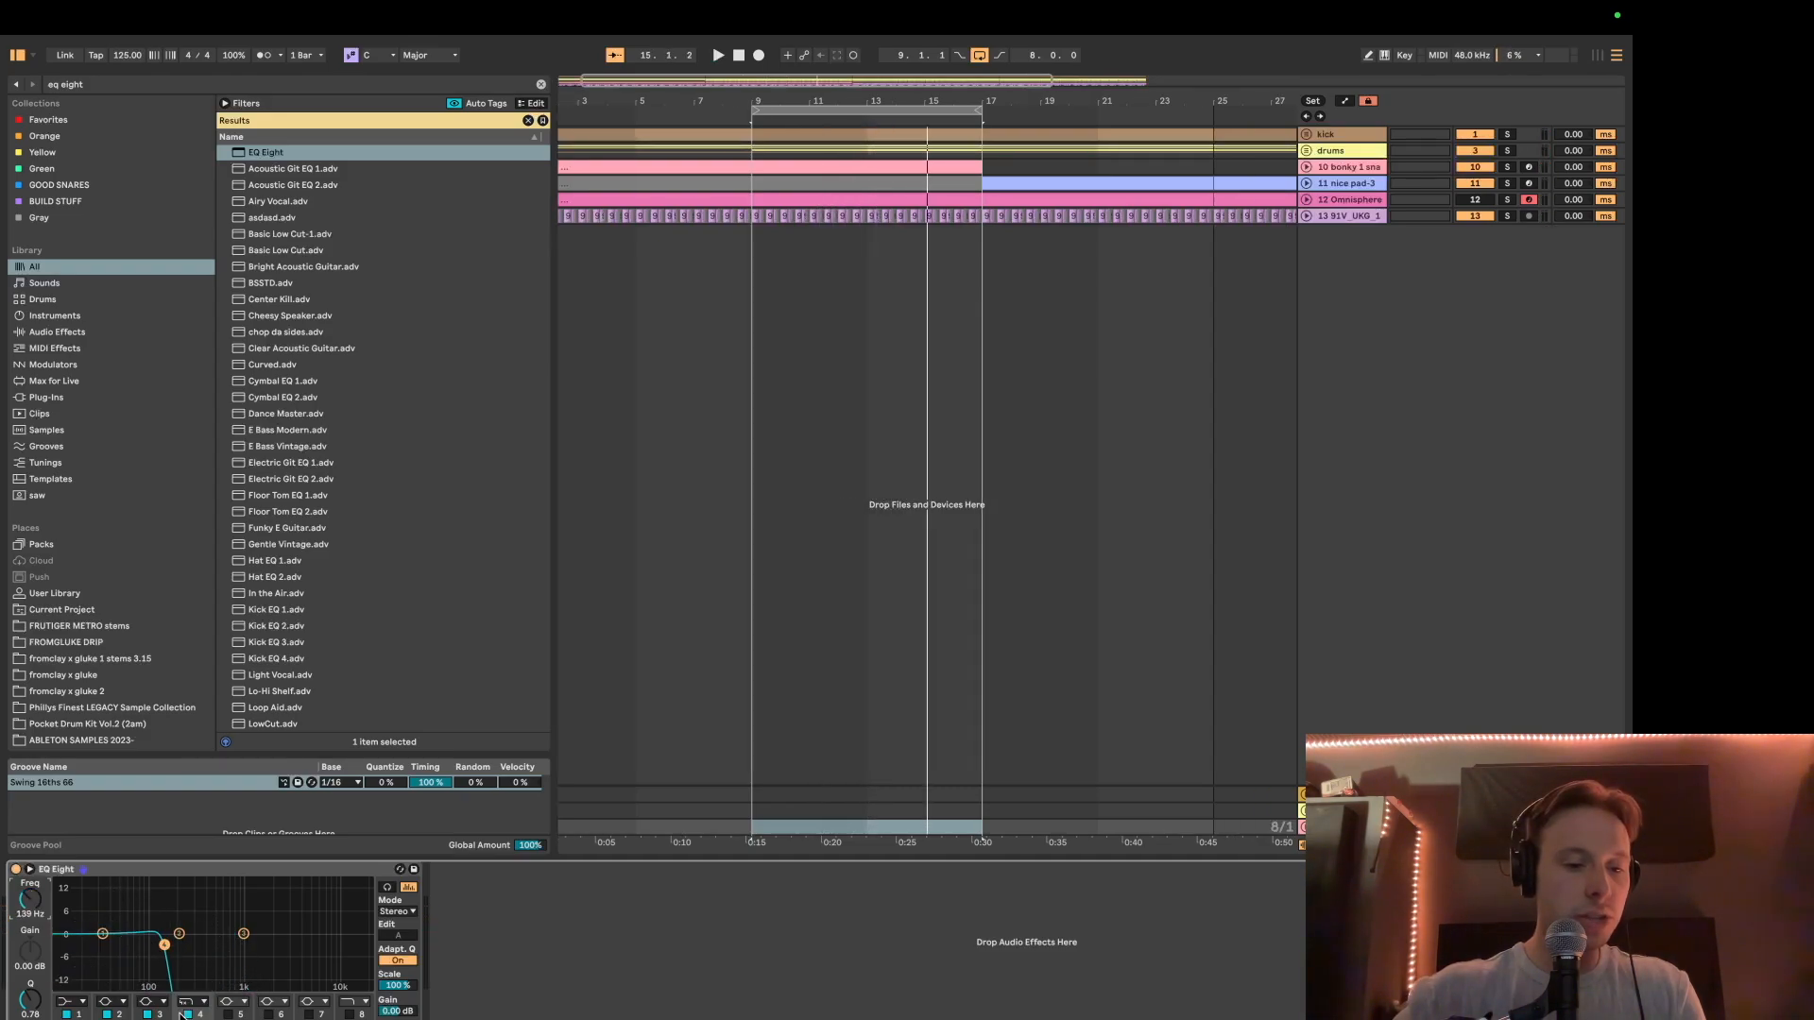